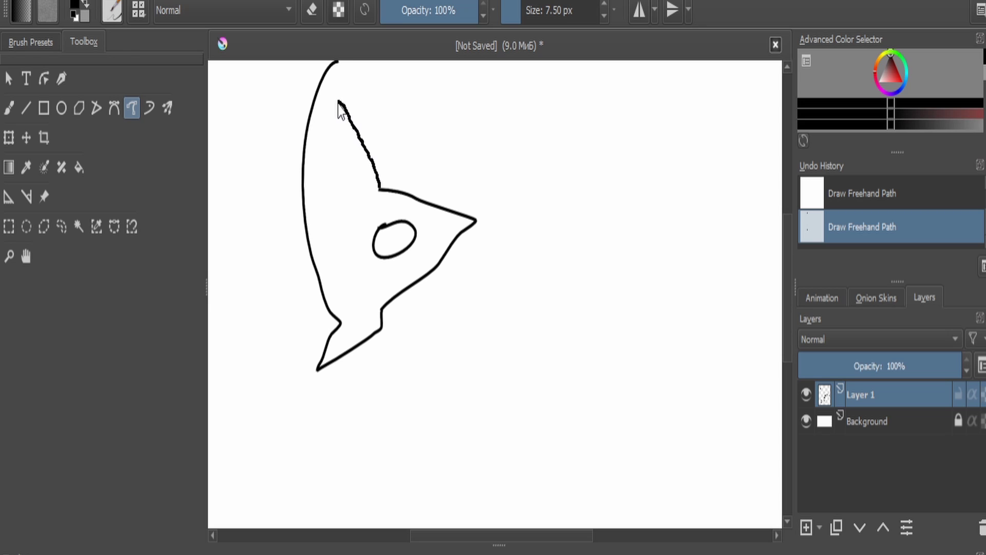
Move the half-mask outline down and right on the canvas and close the tip of its horn with freehand lines.
{"action": "left_click", "coordinate": [11, 135]}
{"action": "left_click_drag", "start_coordinate": [388, 206], "coordinate": [424, 333]}
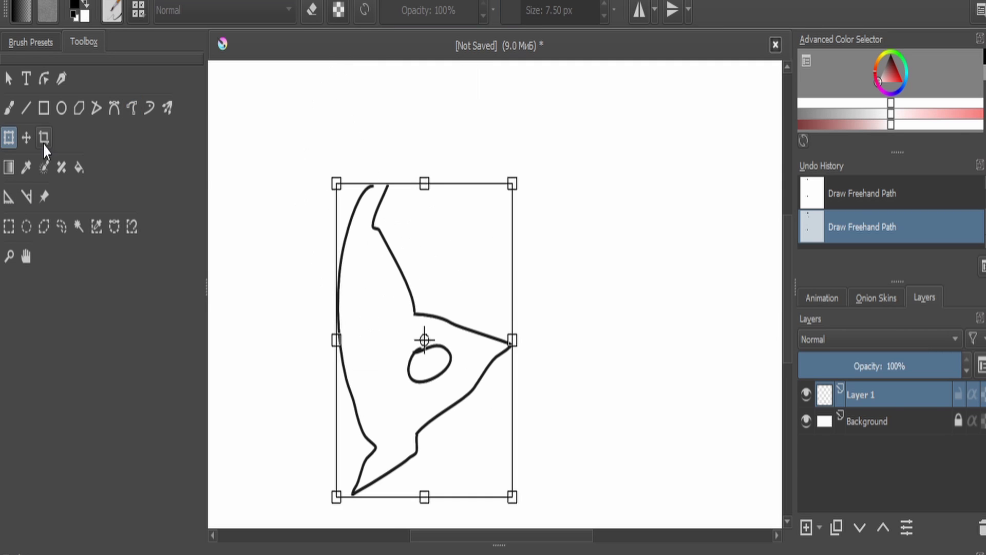
{"action": "left_click", "coordinate": [131, 107]}
{"action": "mouse_move", "coordinate": [369, 187]}
{"action": "left_mouse_down"}
{"action": "mouse_move", "coordinate": [392, 166]}
{"action": "mouse_move", "coordinate": [383, 199]}
{"action": "left_mouse_up"}
{"action": "left_click", "coordinate": [8, 108]}
{"action": "left_click", "coordinate": [131, 107]}
{"action": "left_click", "coordinate": [311, 10]}
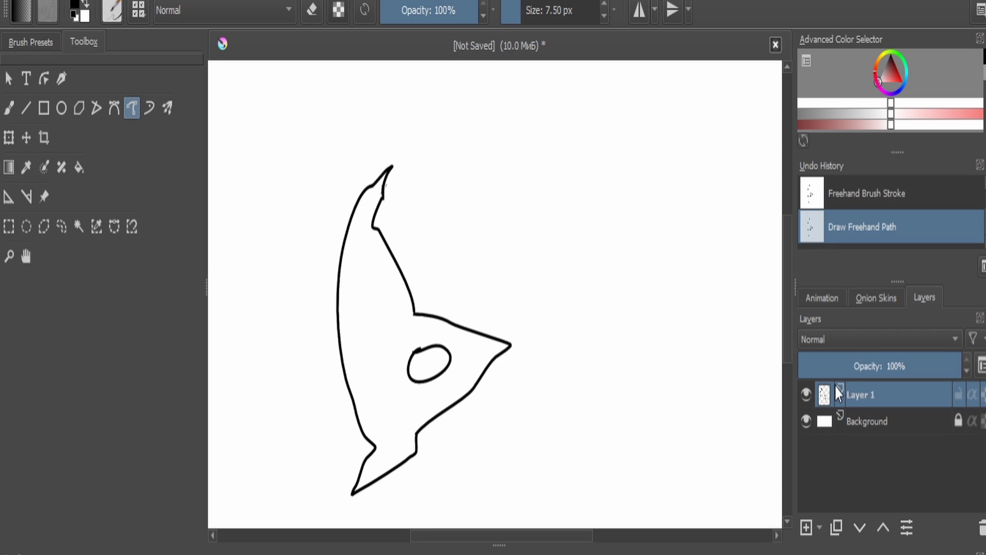
Create the mask's right half by duplicating the layer and mirroring the copy beside the original, and merge it into Layer 1.
{"action": "left_click", "coordinate": [836, 527]}
{"action": "left_click", "coordinate": [10, 140]}
{"action": "left_click_drag", "start_coordinate": [426, 336], "coordinate": [660, 321]}
{"action": "left_click_drag", "start_coordinate": [748, 317], "coordinate": [439, 319]}
{"action": "left_click_drag", "start_coordinate": [539, 344], "coordinate": [659, 331]}
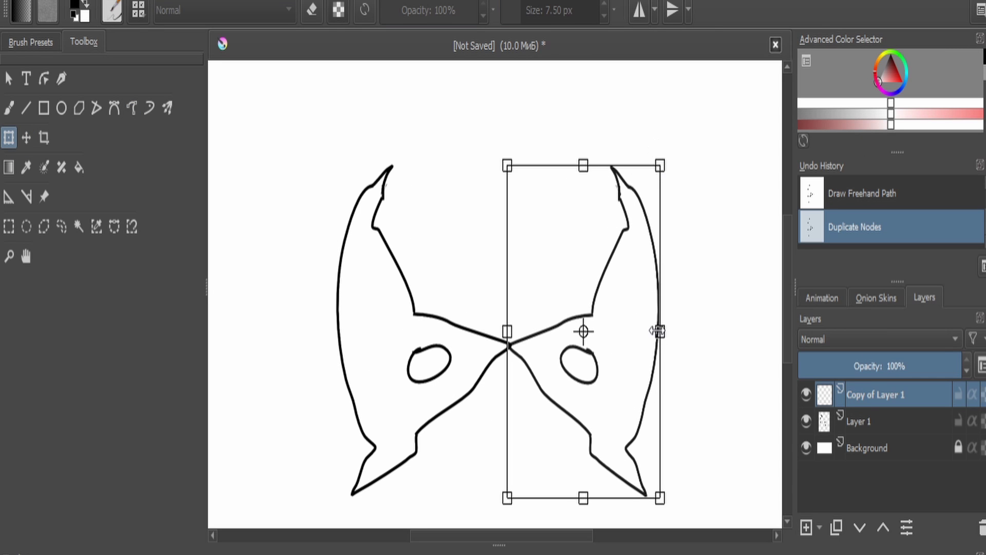
{"action": "left_click_drag", "start_coordinate": [556, 346], "coordinate": [616, 346]}
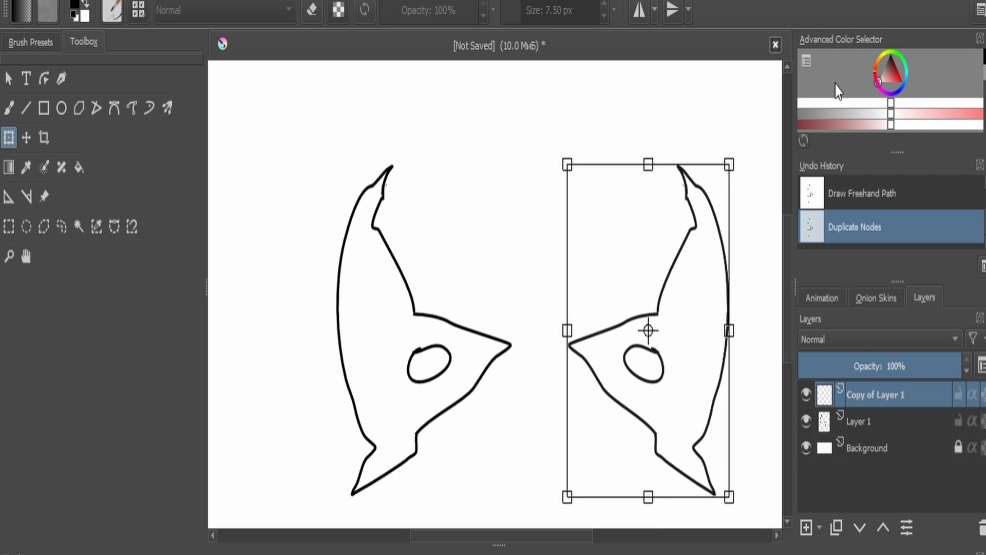
{"action": "key", "text": "ctrl+e"}
Move the mask up and draw two curved nose-bridge lines and an inverted triangular nose between its halves.
{"action": "left_click", "coordinate": [480, 295]}
{"action": "left_click_drag", "start_coordinate": [480, 295], "coordinate": [480, 153]}
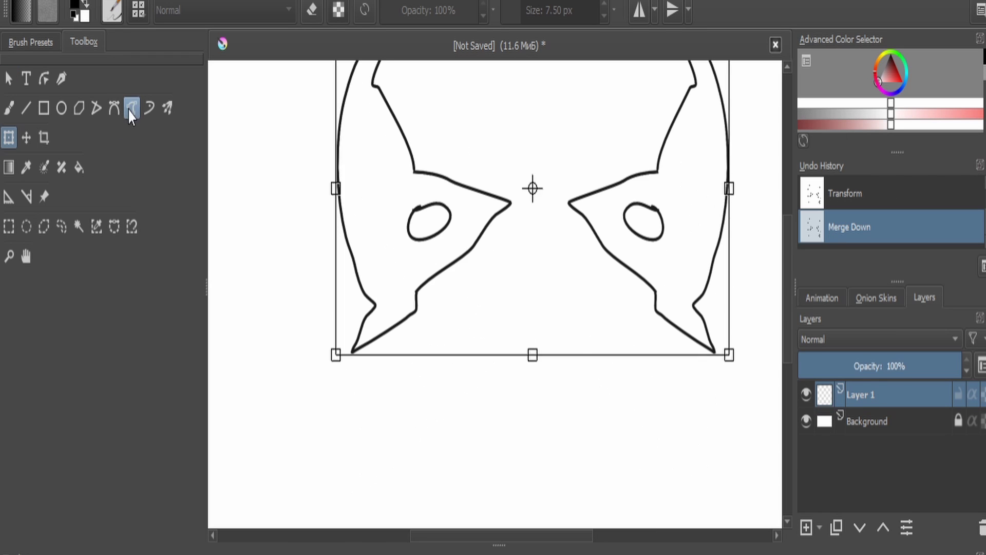
{"action": "left_click", "coordinate": [131, 110]}
{"action": "left_click_drag", "start_coordinate": [513, 203], "coordinate": [533, 118]}
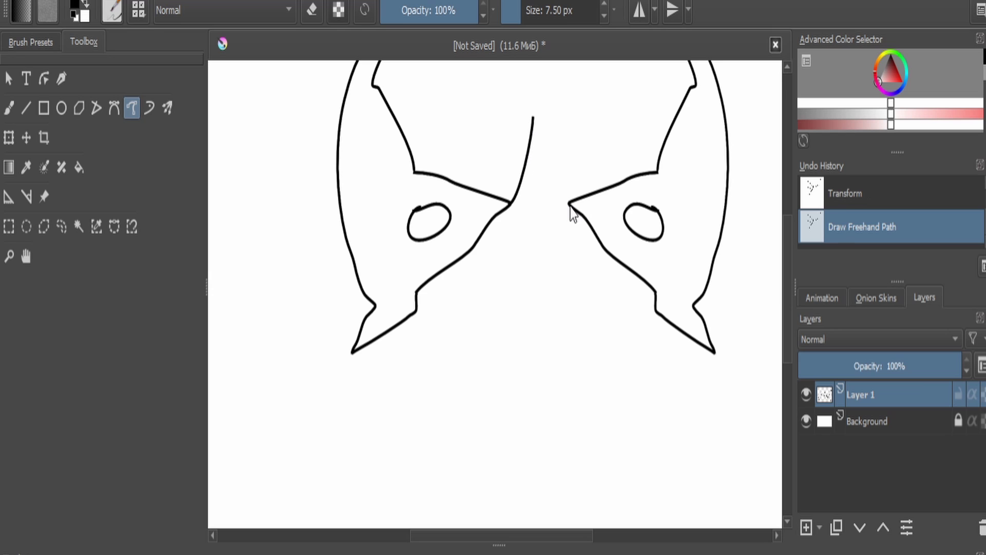
{"action": "left_click_drag", "start_coordinate": [568, 205], "coordinate": [554, 117]}
{"action": "mouse_move", "coordinate": [514, 227]}
{"action": "left_mouse_down"}
{"action": "mouse_move", "coordinate": [534, 299]}
{"action": "mouse_move", "coordinate": [558, 222]}
{"action": "left_mouse_up"}
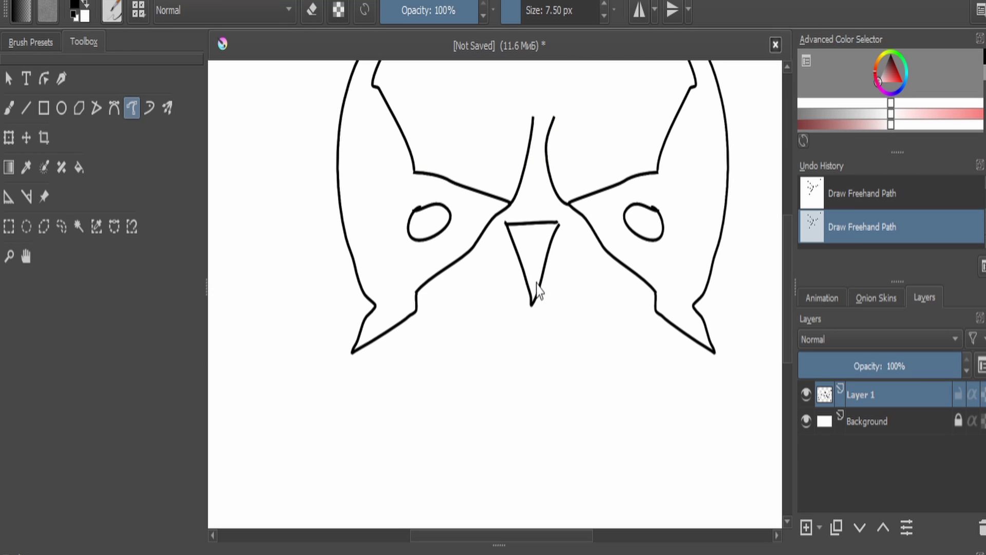
Draw the left nostril on a new layer and add a mirrored copy on the nose's other side, merged into the same layer.
{"action": "key", "text": "Insert"}
{"action": "mouse_move", "coordinate": [503, 288]}
{"action": "left_mouse_down"}
{"action": "mouse_move", "coordinate": [475, 277]}
{"action": "mouse_move", "coordinate": [494, 249]}
{"action": "mouse_move", "coordinate": [578, 271]}
{"action": "mouse_move", "coordinate": [533, 287]}
{"action": "mouse_move", "coordinate": [630, 264]}
{"action": "left_mouse_up"}
{"action": "key", "text": "ctrl+j"}
{"action": "key", "text": "ctrl+t"}
{"action": "left_click_drag", "start_coordinate": [629, 276], "coordinate": [558, 262]}
{"action": "left_click_drag", "start_coordinate": [591, 276], "coordinate": [570, 269]}
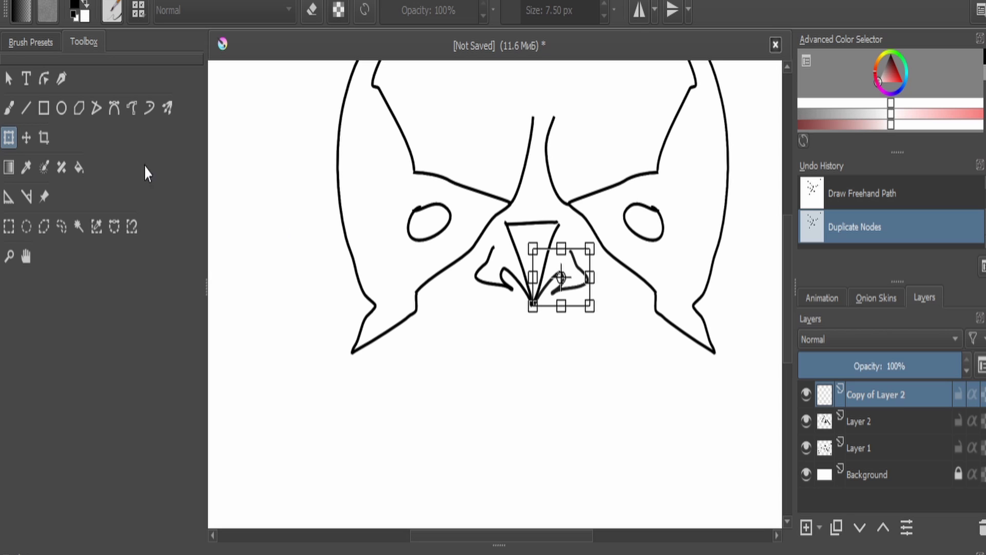
{"action": "key", "text": "ctrl+e"}
Draw a short freehand line connecting the right nostril's upper end to the nose triangle.
{"action": "left_click", "coordinate": [132, 108]}
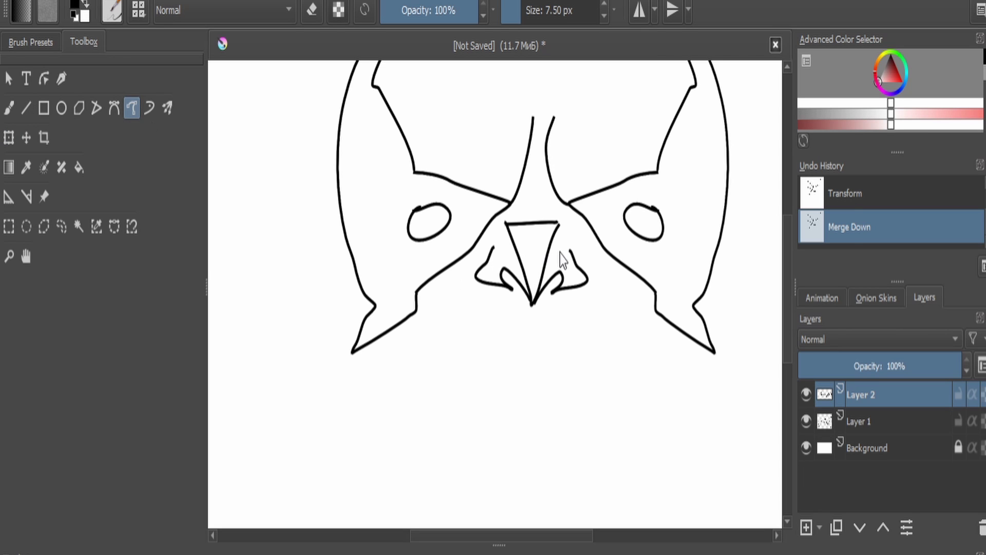
{"action": "left_click_drag", "start_coordinate": [548, 259], "coordinate": [544, 261]}
{"action": "scroll", "coordinate": [488, 280], "scroll_direction": "down", "scroll_amount": 1}
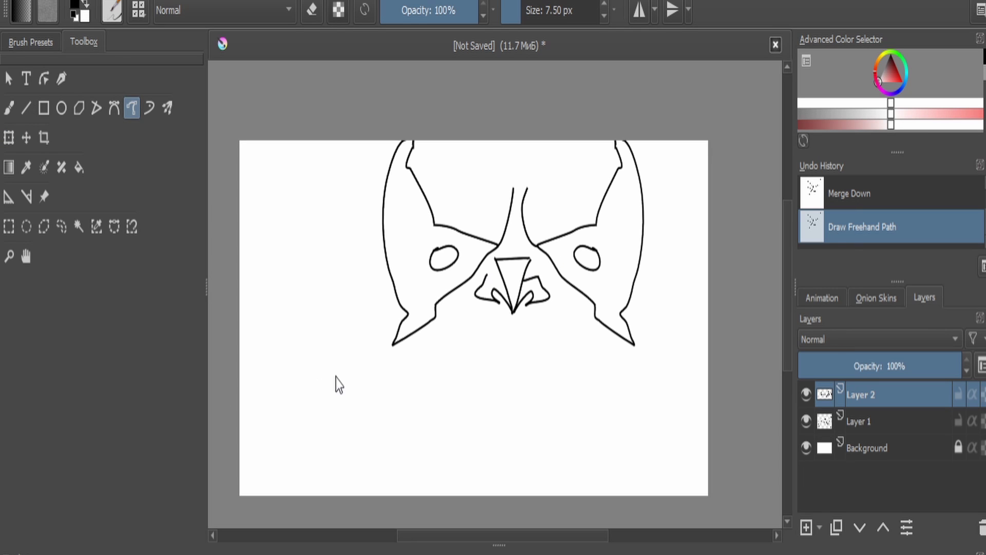
Erase the left oval eye on Layer 1 with a 111.43 px eraser.
{"action": "left_click", "coordinate": [313, 12]}
{"action": "left_click", "coordinate": [9, 108]}
{"action": "scroll", "coordinate": [501, 273], "scroll_direction": "up", "scroll_amount": 2}
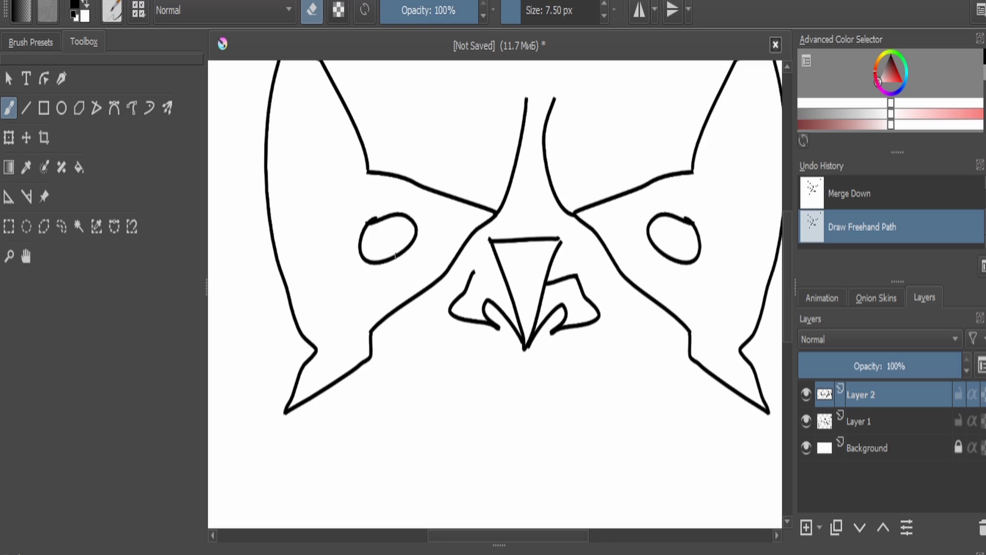
{"action": "left_click_drag", "start_coordinate": [475, 273], "coordinate": [470, 283]}
{"action": "left_click", "coordinate": [548, 12]}
{"action": "left_click_drag", "start_coordinate": [409, 230], "coordinate": [476, 246]}
{"action": "left_click", "coordinate": [869, 425]}
{"action": "left_click_drag", "start_coordinate": [409, 257], "coordinate": [364, 242]}
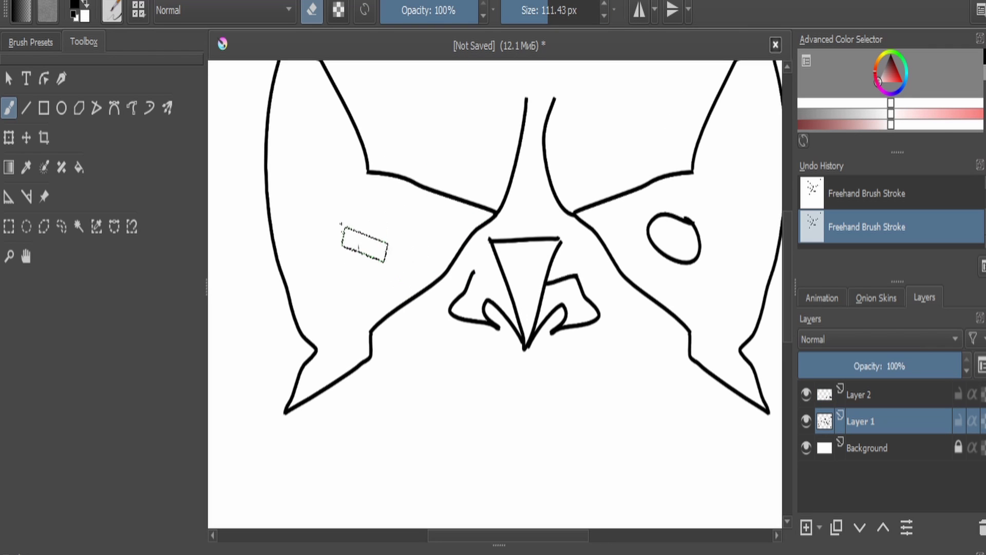
Merge Layer 2 down into Layer 1 and erase the right oval eye.
{"action": "left_click", "coordinate": [891, 398]}
{"action": "left_click", "coordinate": [9, 137]}
{"action": "left_click", "coordinate": [867, 398]}
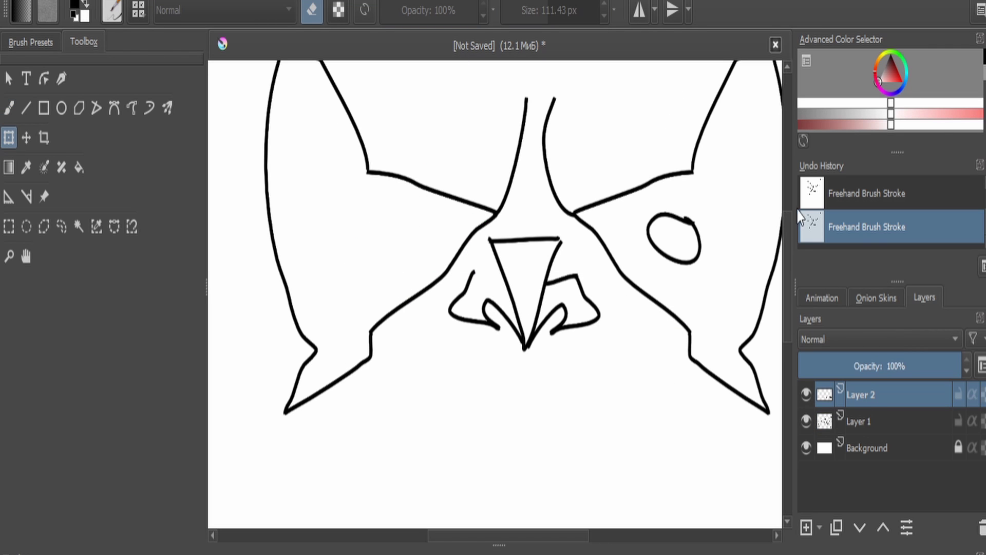
{"action": "key", "text": "ctrl+e"}
{"action": "key", "text": "b"}
{"action": "mouse_move", "coordinate": [691, 218]}
{"action": "left_mouse_down"}
{"action": "mouse_move", "coordinate": [700, 220]}
{"action": "mouse_move", "coordinate": [637, 249]}
{"action": "left_mouse_up"}
Set the brush size to 7.48 px and draw a small angular eye in each half of the mask.
{"action": "left_click_drag", "start_coordinate": [547, 11], "coordinate": [518, 10]}
{"action": "key", "text": "e"}
{"action": "mouse_move", "coordinate": [370, 237]}
{"action": "left_mouse_down"}
{"action": "mouse_move", "coordinate": [407, 241]}
{"action": "mouse_move", "coordinate": [412, 262]}
{"action": "mouse_move", "coordinate": [386, 275]}
{"action": "mouse_move", "coordinate": [371, 237]}
{"action": "left_mouse_up"}
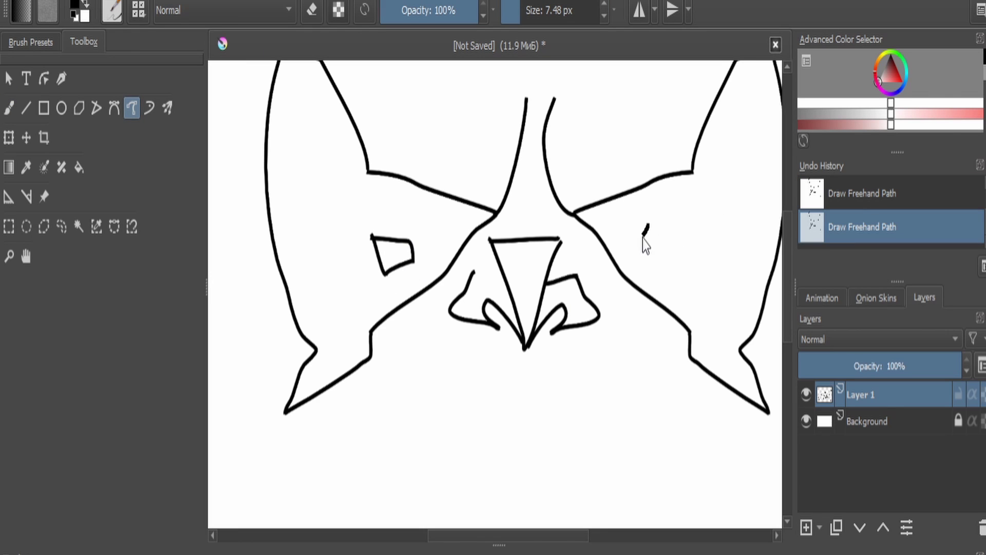
{"action": "left_click_drag", "start_coordinate": [657, 228], "coordinate": [669, 233]}
Add a layer and draw a wide wavy mouth outline below the nose with freehand paths.
{"action": "scroll", "coordinate": [650, 254], "scroll_direction": "down", "scroll_amount": 3}
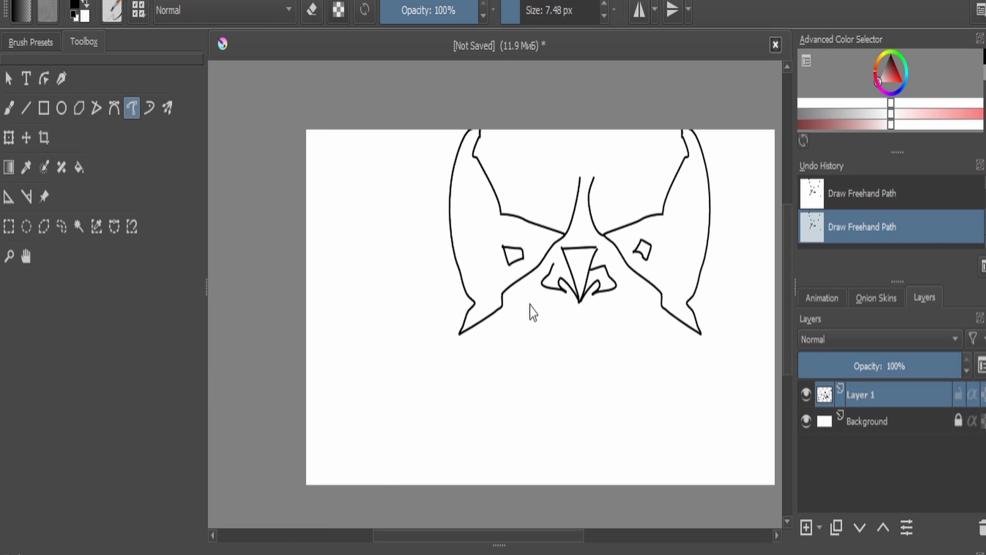
{"action": "key", "text": "Insert"}
{"action": "left_click_drag", "start_coordinate": [443, 382], "coordinate": [506, 415]}
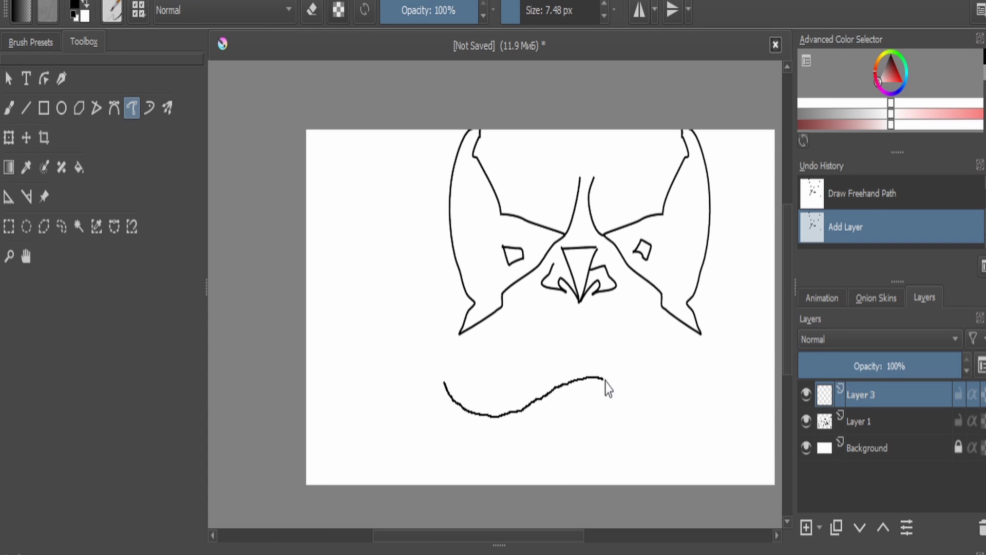
{"action": "mouse_move", "coordinate": [605, 382]}
{"action": "left_mouse_down"}
{"action": "mouse_move", "coordinate": [651, 392]}
{"action": "mouse_move", "coordinate": [624, 395]}
{"action": "mouse_move", "coordinate": [667, 379]}
{"action": "mouse_move", "coordinate": [660, 409]}
{"action": "left_mouse_up"}
{"action": "mouse_move", "coordinate": [444, 414]}
{"action": "left_mouse_down"}
{"action": "mouse_move", "coordinate": [460, 441]}
{"action": "mouse_move", "coordinate": [560, 452]}
{"action": "mouse_move", "coordinate": [635, 436]}
{"action": "mouse_move", "coordinate": [663, 407]}
{"action": "mouse_move", "coordinate": [634, 397]}
{"action": "mouse_move", "coordinate": [560, 433]}
{"action": "mouse_move", "coordinate": [658, 403]}
{"action": "left_mouse_up"}
Erase the stretch of the mouth's upper edge near the right corner and redraw it with a 7.48 px brush.
{"action": "left_click", "coordinate": [311, 10]}
{"action": "left_click", "coordinate": [9, 108]}
{"action": "scroll", "coordinate": [655, 383], "scroll_direction": "up", "scroll_amount": 3}
{"action": "left_click", "coordinate": [532, 15]}
{"action": "left_click", "coordinate": [530, 19]}
{"action": "left_click_drag", "start_coordinate": [529, 18], "coordinate": [520, 18]}
{"action": "key", "text": "e"}
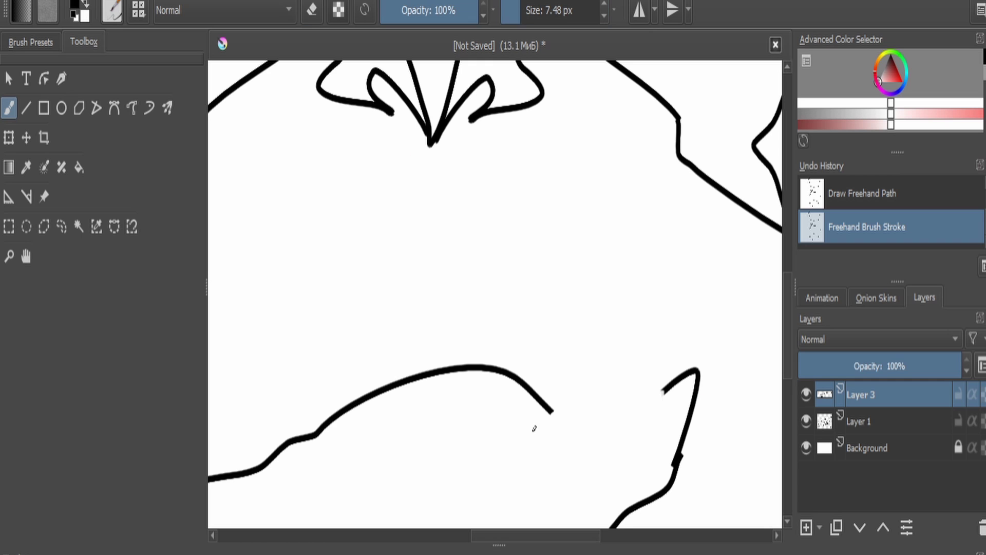
{"action": "left_click_drag", "start_coordinate": [571, 412], "coordinate": [665, 390]}
{"action": "scroll", "coordinate": [665, 390], "scroll_direction": "down", "scroll_amount": 3}
{"action": "scroll", "coordinate": [449, 382], "scroll_direction": "up", "scroll_amount": 3}
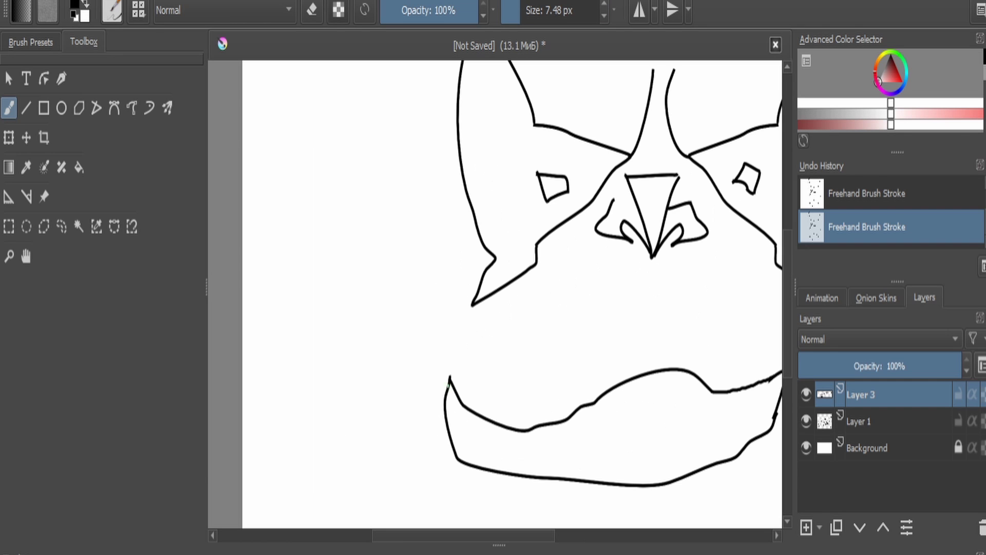
{"action": "left_click_drag", "start_coordinate": [470, 451], "coordinate": [512, 461]}
{"action": "key", "text": "ctrl+z"}
Draw the curved line separating the upper and lower tooth rows, plus the first tooth dividers near the mouth's right end.
{"action": "scroll", "coordinate": [512, 462], "scroll_direction": "up", "scroll_amount": 1}
{"action": "mouse_move", "coordinate": [440, 381]}
{"action": "left_mouse_down"}
{"action": "mouse_move", "coordinate": [479, 437]}
{"action": "mouse_move", "coordinate": [535, 448]}
{"action": "mouse_move", "coordinate": [629, 453]}
{"action": "mouse_move", "coordinate": [752, 433]}
{"action": "left_mouse_up"}
{"action": "left_click_drag", "start_coordinate": [686, 452], "coordinate": [505, 434]}
{"action": "mouse_move", "coordinate": [570, 417]}
{"action": "left_mouse_down"}
{"action": "mouse_move", "coordinate": [598, 418]}
{"action": "mouse_move", "coordinate": [641, 367]}
{"action": "left_mouse_up"}
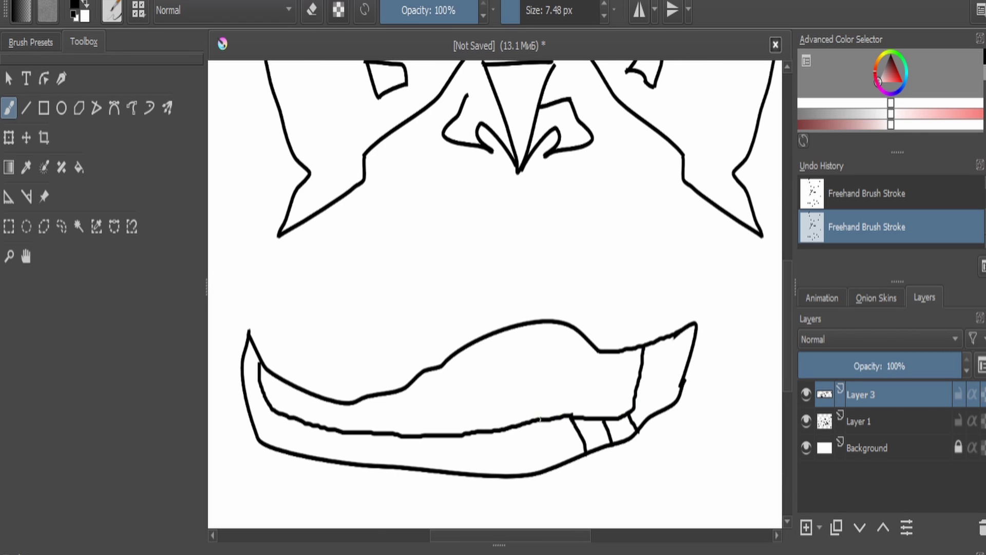
Draw dividing lines across the upper and lower rows to form teeth along the rest of the mouth.
{"action": "left_click_drag", "start_coordinate": [539, 418], "coordinate": [537, 476]}
{"action": "left_click_drag", "start_coordinate": [617, 352], "coordinate": [587, 416]}
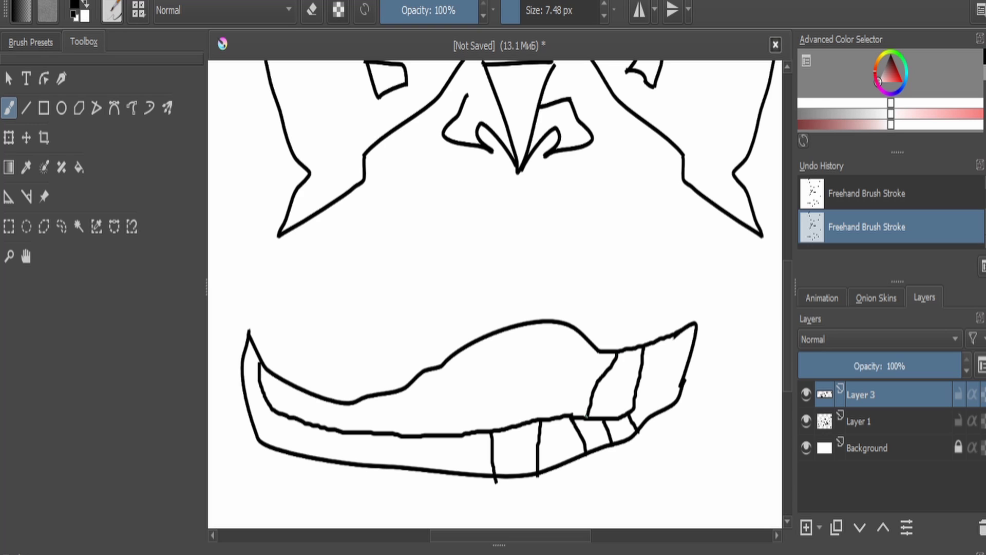
{"action": "left_click_drag", "start_coordinate": [585, 339], "coordinate": [562, 416]}
{"action": "left_click_drag", "start_coordinate": [545, 320], "coordinate": [544, 417]}
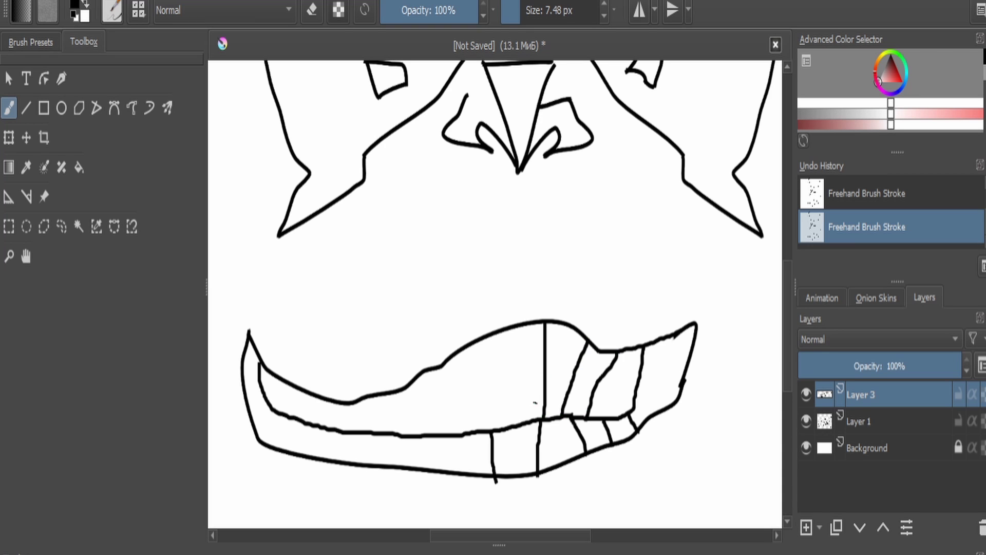
{"action": "left_click_drag", "start_coordinate": [510, 368], "coordinate": [494, 430]}
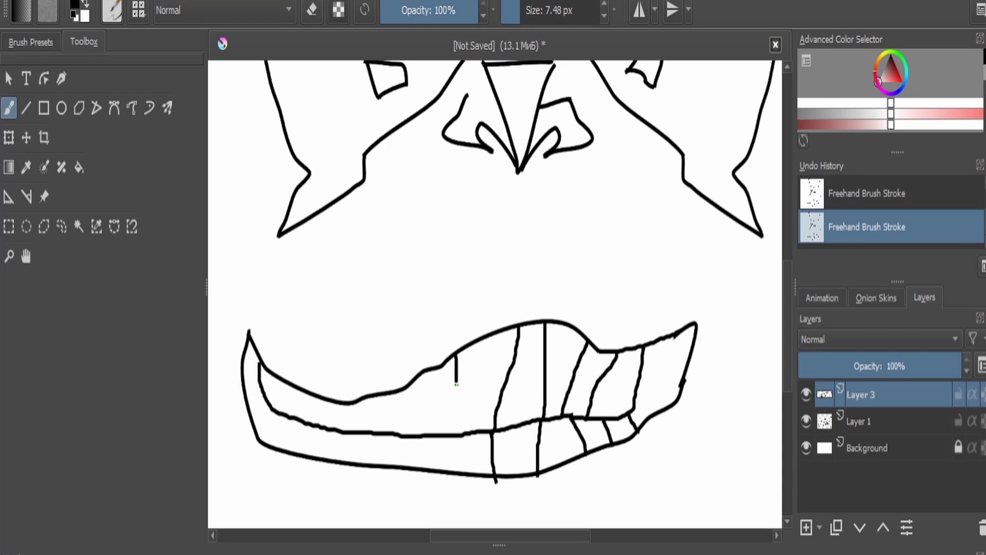
{"action": "left_click_drag", "start_coordinate": [456, 383], "coordinate": [455, 475]}
{"action": "mouse_move", "coordinate": [411, 382]}
{"action": "left_mouse_down"}
{"action": "mouse_move", "coordinate": [426, 443]}
{"action": "mouse_move", "coordinate": [397, 467]}
{"action": "left_mouse_up"}
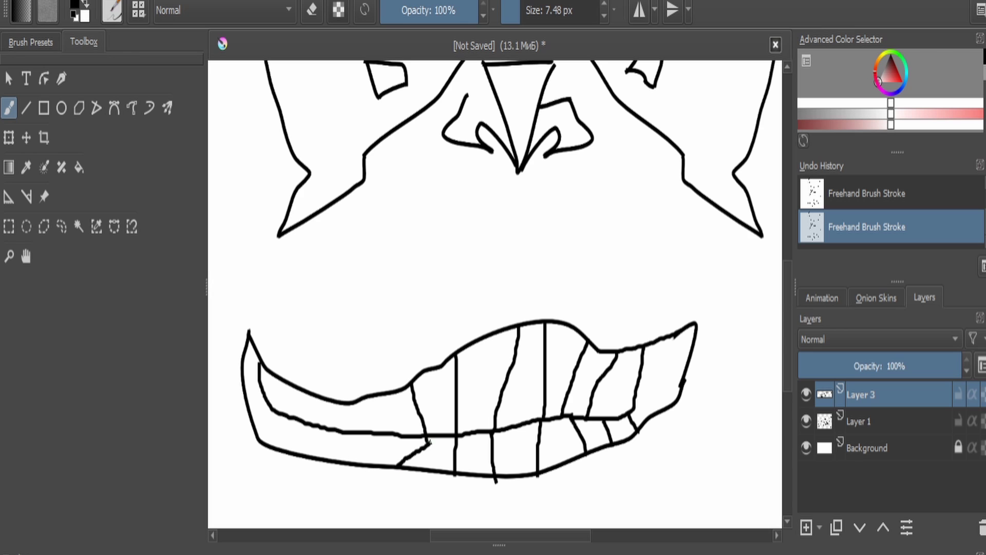
{"action": "left_click_drag", "start_coordinate": [393, 406], "coordinate": [485, 382]}
{"action": "left_click_drag", "start_coordinate": [467, 374], "coordinate": [452, 433]}
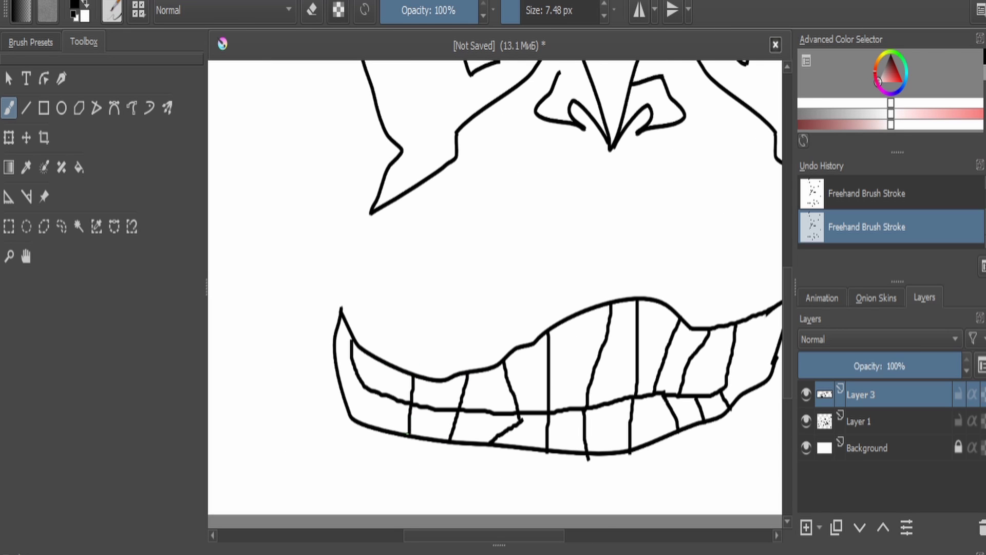
Move the toothed mouth slightly up and right so it sits centred beneath the nose.
{"action": "scroll", "coordinate": [413, 406], "scroll_direction": "down", "scroll_amount": 2}
{"action": "key", "text": "ctrl+t"}
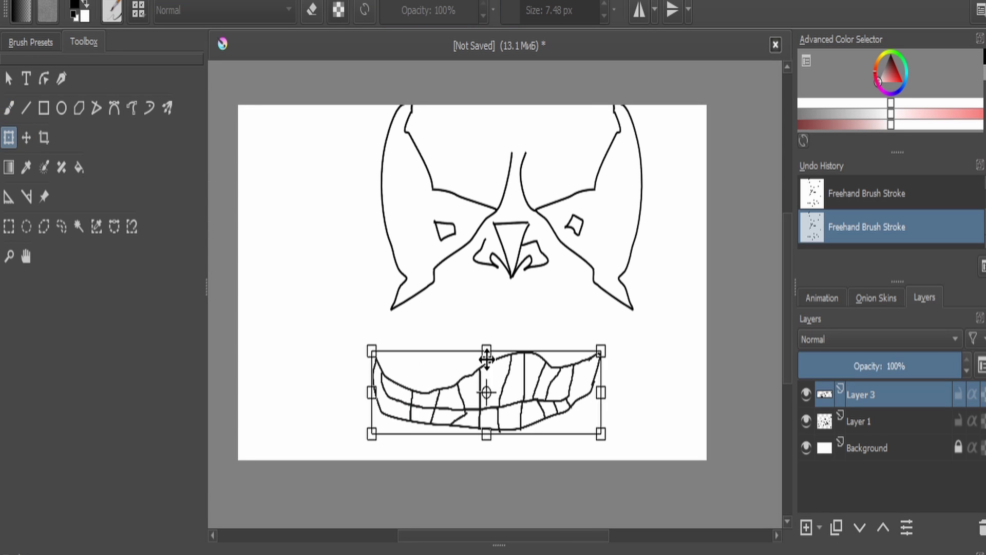
{"action": "left_click_drag", "start_coordinate": [509, 380], "coordinate": [529, 371]}
Draw a cheek line on each side of the face, running from beside the nose down past the mouth corner.
{"action": "left_click", "coordinate": [131, 114]}
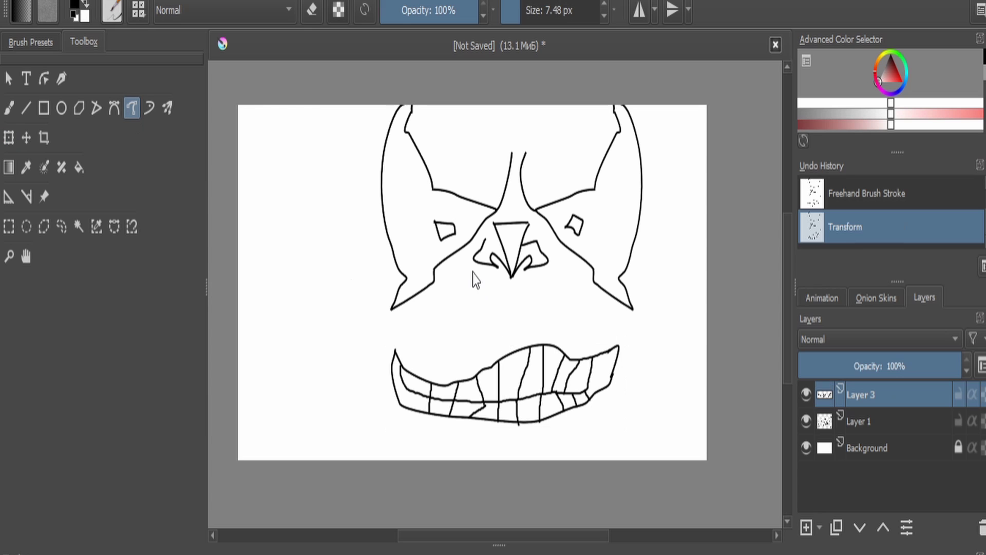
{"action": "left_click_drag", "start_coordinate": [473, 268], "coordinate": [429, 311]}
{"action": "left_click_drag", "start_coordinate": [369, 351], "coordinate": [367, 360]}
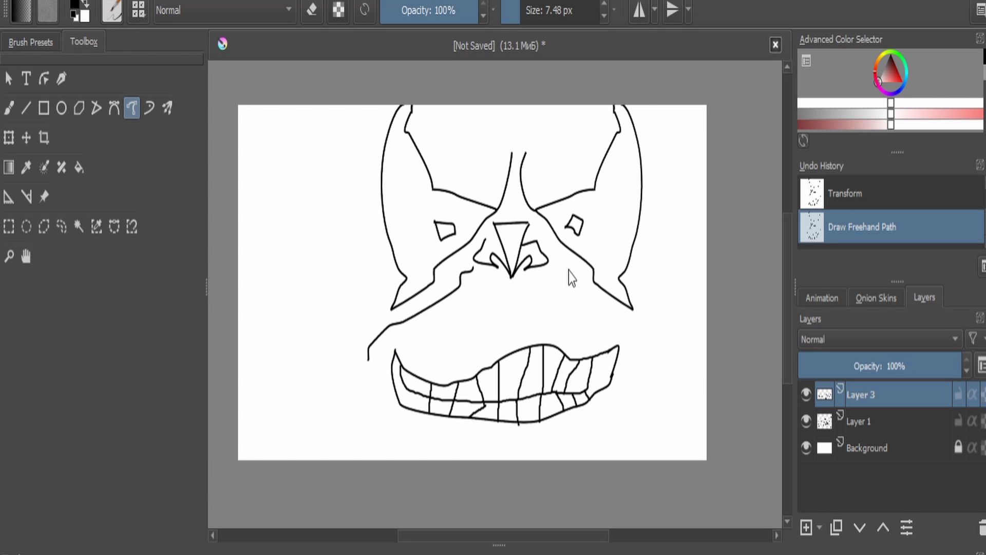
{"action": "left_click_drag", "start_coordinate": [642, 362], "coordinate": [643, 369]}
Draw an outer curve and a slanted jaw line descending from the end of the left cheek line.
{"action": "scroll", "coordinate": [647, 371], "scroll_direction": "up", "scroll_amount": 1}
{"action": "scroll", "coordinate": [575, 372], "scroll_direction": "down", "scroll_amount": 2}
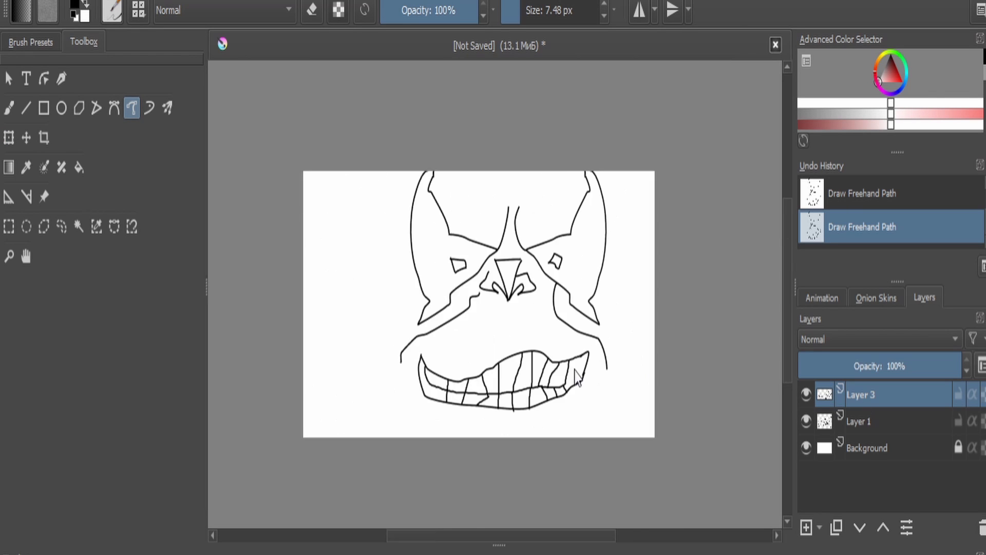
{"action": "scroll", "coordinate": [574, 372], "scroll_direction": "up", "scroll_amount": 2}
{"action": "scroll", "coordinate": [452, 369], "scroll_direction": "down", "scroll_amount": 2}
{"action": "scroll", "coordinate": [402, 381], "scroll_direction": "up", "scroll_amount": 1}
{"action": "left_click_drag", "start_coordinate": [320, 361], "coordinate": [304, 388]}
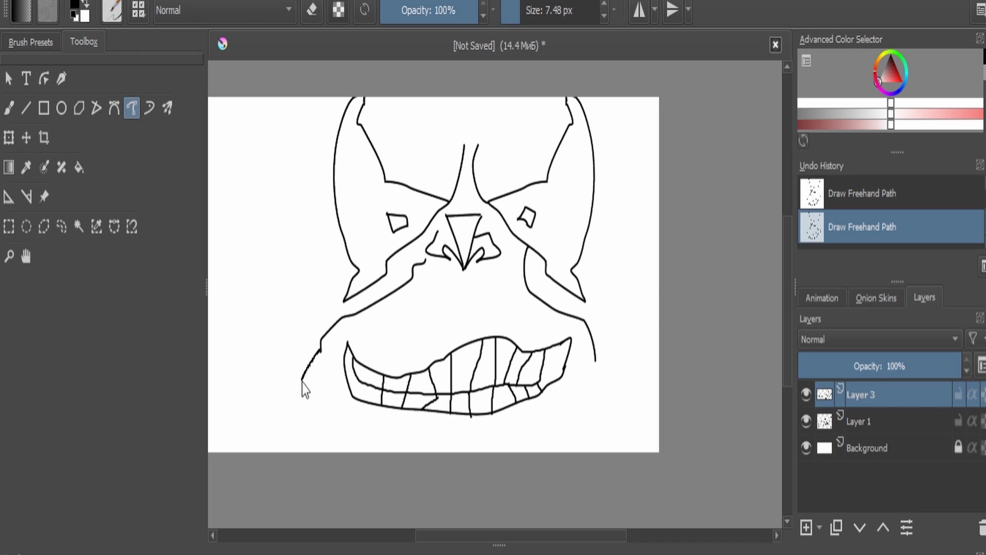
{"action": "left_click_drag", "start_coordinate": [298, 438], "coordinate": [299, 439]}
{"action": "left_click_drag", "start_coordinate": [321, 351], "coordinate": [338, 442]}
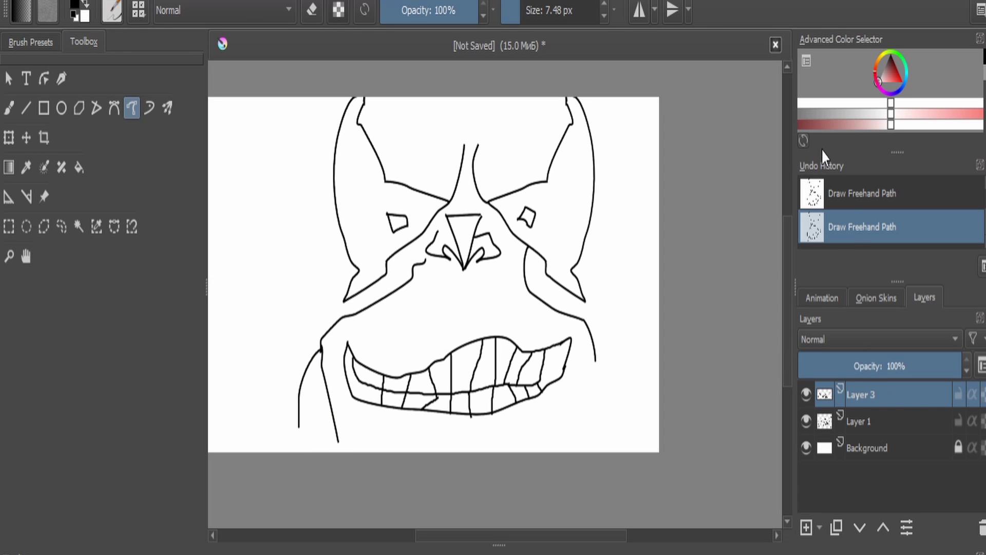
Merge Layer 3 down into Layer 1 and move the whole face up to free space for the chin.
{"action": "key", "text": "ctrl+e"}
{"action": "left_click", "coordinate": [8, 139]}
{"action": "left_click_drag", "start_coordinate": [391, 288], "coordinate": [371, 192]}
Extend the left jaw line downward and draw a forked chin cleft below the mouth.
{"action": "left_click", "coordinate": [134, 112]}
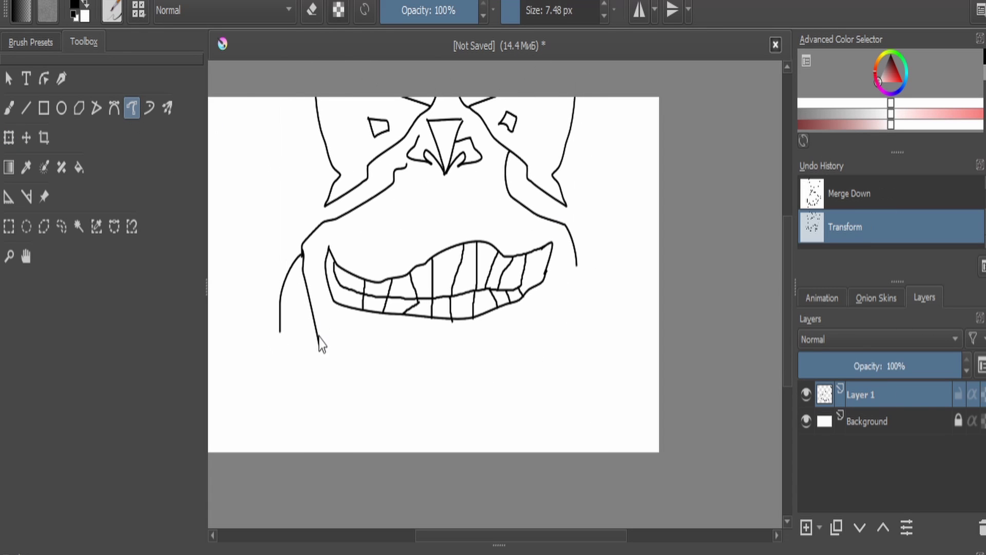
{"action": "left_click_drag", "start_coordinate": [349, 409], "coordinate": [353, 411]}
{"action": "mouse_move", "coordinate": [419, 340]}
{"action": "left_mouse_down"}
{"action": "mouse_move", "coordinate": [449, 352]}
{"action": "mouse_move", "coordinate": [466, 421]}
{"action": "left_mouse_up"}
{"action": "left_click_drag", "start_coordinate": [419, 340], "coordinate": [431, 371]}
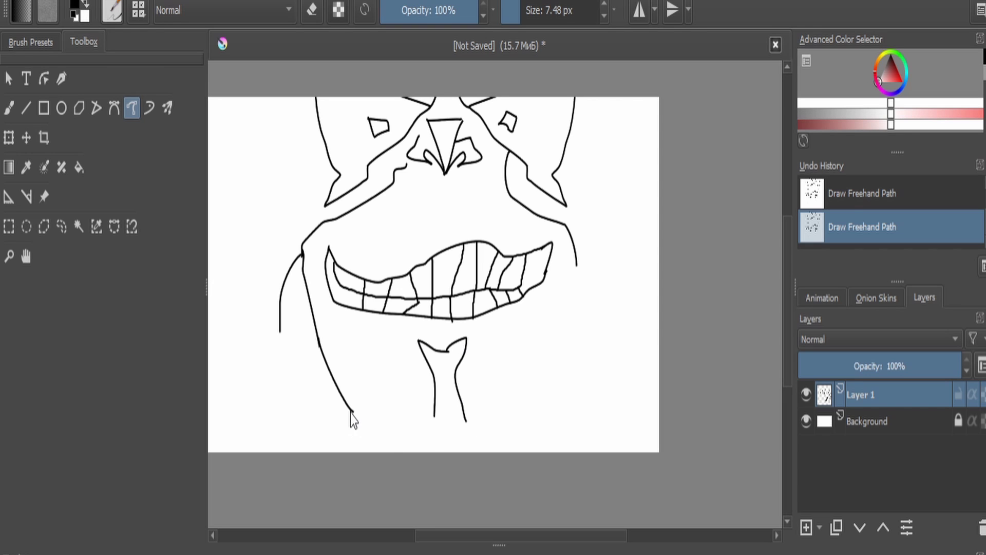
Join the left jaw line and the right cheek line to the chin cleft with curved lower jaw outlines.
{"action": "left_click_drag", "start_coordinate": [352, 410], "coordinate": [432, 428]}
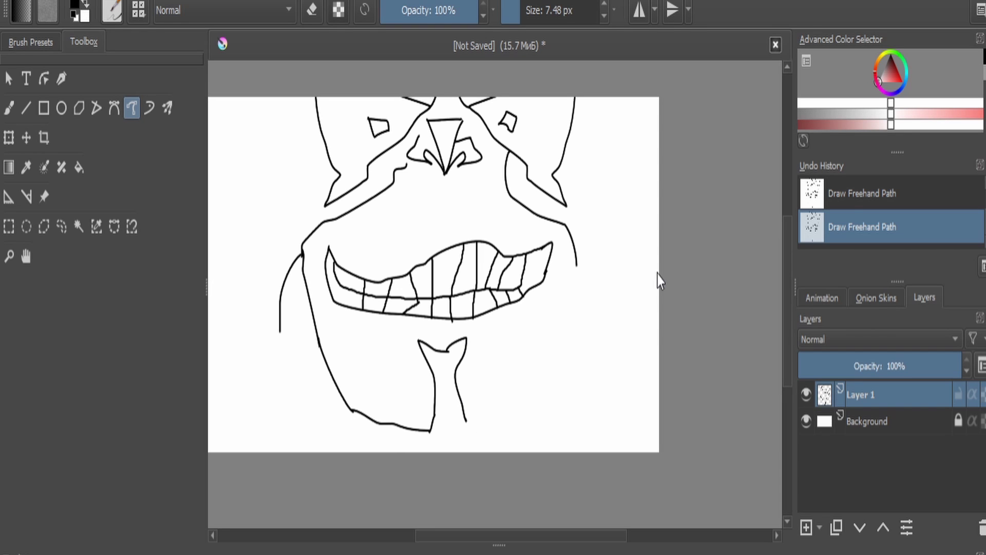
{"action": "left_click_drag", "start_coordinate": [573, 268], "coordinate": [557, 312]}
{"action": "left_click_drag", "start_coordinate": [529, 402], "coordinate": [467, 423]}
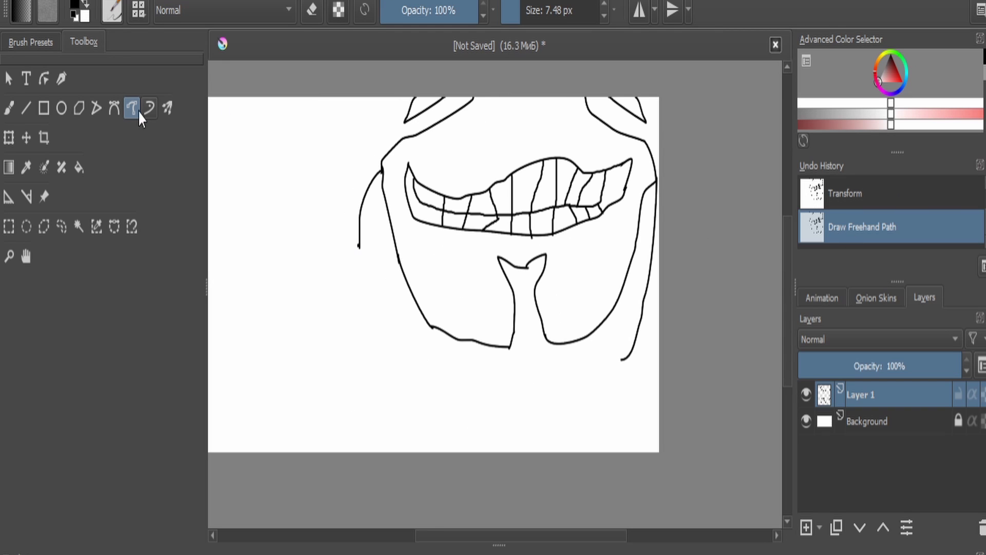
Erase the old outer curves beside the jaw and draw new outer jaw outlines from both cheeks down to a pointed chin.
{"action": "key", "text": "b"}
{"action": "key", "text": "e"}
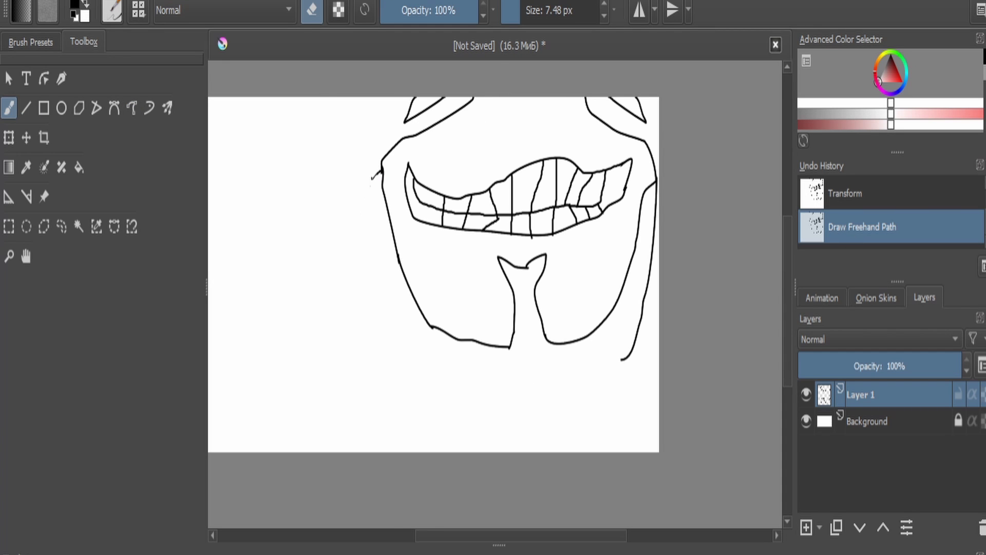
{"action": "left_click", "coordinate": [133, 108]}
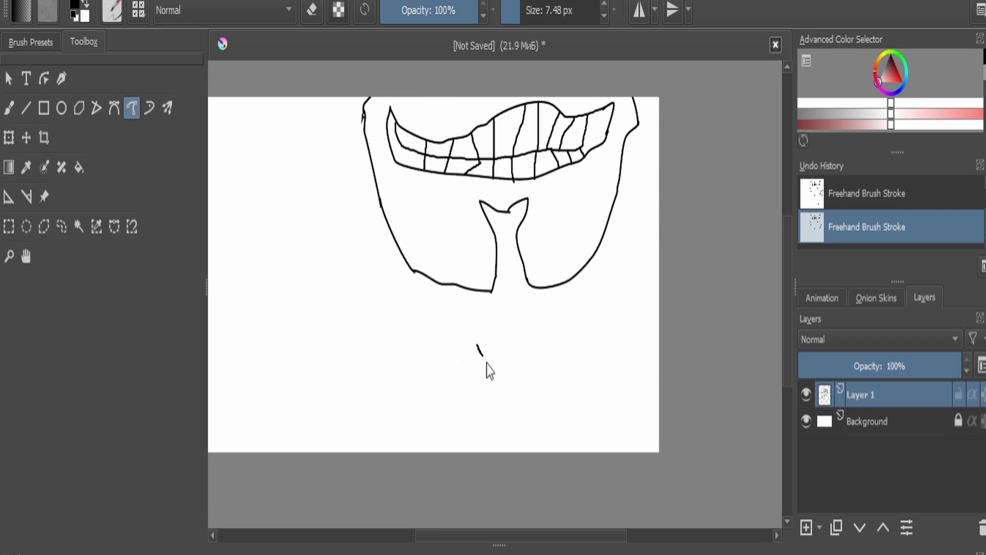
{"action": "mouse_move", "coordinate": [486, 364]}
{"action": "left_mouse_down"}
{"action": "mouse_move", "coordinate": [601, 315]}
{"action": "mouse_move", "coordinate": [645, 172]}
{"action": "left_mouse_up"}
{"action": "mouse_move", "coordinate": [482, 344]}
{"action": "left_mouse_down"}
{"action": "mouse_move", "coordinate": [409, 286]}
{"action": "mouse_move", "coordinate": [363, 177]}
{"action": "mouse_move", "coordinate": [361, 114]}
{"action": "left_mouse_up"}
Erase the right outer jaw outline with a 33.80 px eraser and redraw it from the chin up to the cheek.
{"action": "key", "text": "b"}
{"action": "left_click", "coordinate": [313, 9]}
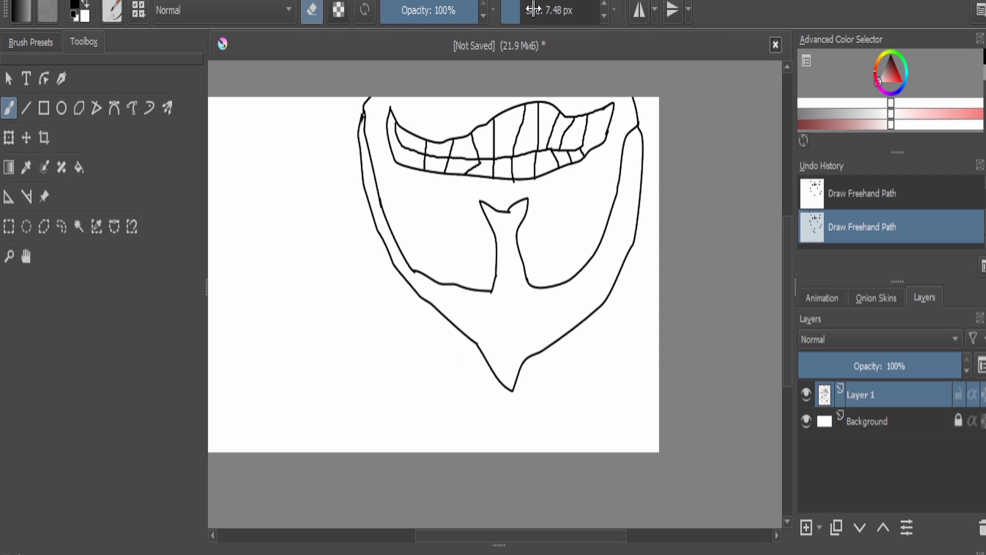
{"action": "left_click", "coordinate": [533, 9]}
{"action": "mouse_move", "coordinate": [635, 155]}
{"action": "left_mouse_down"}
{"action": "mouse_move", "coordinate": [640, 225]}
{"action": "mouse_move", "coordinate": [637, 140]}
{"action": "left_mouse_up"}
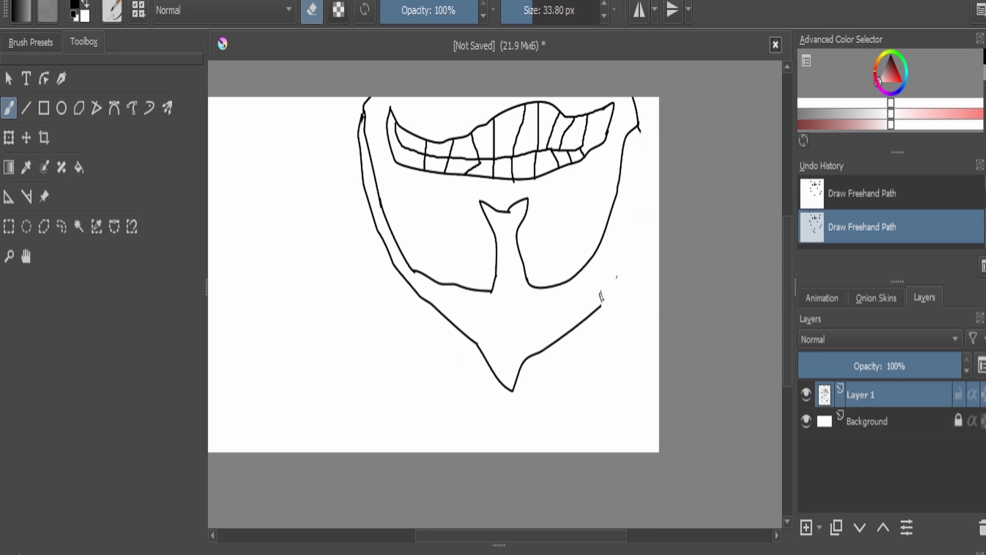
{"action": "left_click_drag", "start_coordinate": [601, 301], "coordinate": [572, 329]}
{"action": "left_click", "coordinate": [132, 109]}
{"action": "left_click_drag", "start_coordinate": [522, 11], "coordinate": [519, 11]}
{"action": "left_click", "coordinate": [312, 11]}
{"action": "mouse_move", "coordinate": [566, 334]}
{"action": "left_mouse_down"}
{"action": "mouse_move", "coordinate": [623, 220]}
{"action": "mouse_move", "coordinate": [636, 128]}
{"action": "left_mouse_up"}
Reposition the whole face on the canvas and draw the left jaw corner as a curved outline outside the cheek.
{"action": "key", "text": "ctrl+t"}
{"action": "left_click_drag", "start_coordinate": [436, 189], "coordinate": [411, 374]}
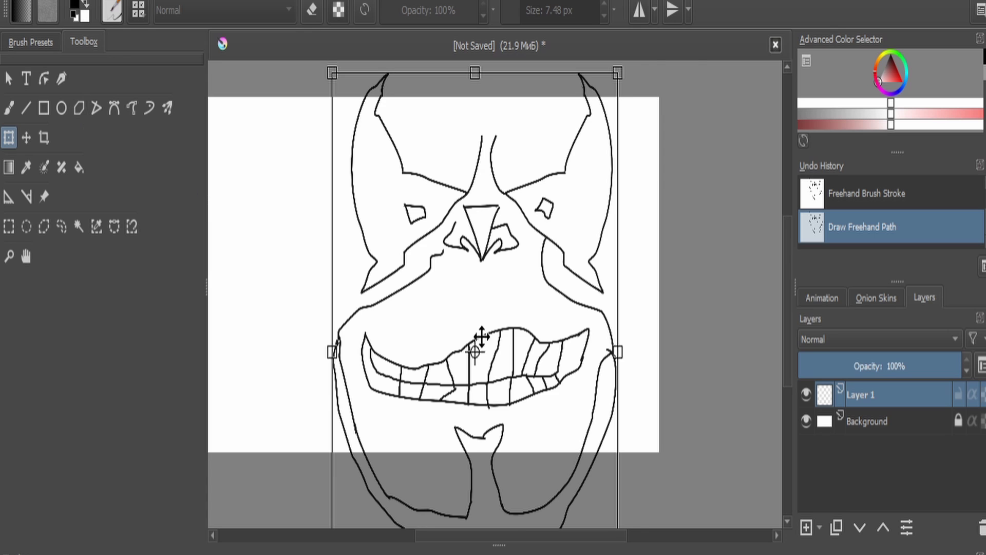
{"action": "left_click_drag", "start_coordinate": [481, 337], "coordinate": [509, 247]}
{"action": "left_click", "coordinate": [114, 107]}
{"action": "key", "text": "ctrl+z"}
{"action": "left_click", "coordinate": [131, 108]}
{"action": "mouse_move", "coordinate": [370, 341]}
{"action": "left_mouse_down"}
{"action": "mouse_move", "coordinate": [341, 341]}
{"action": "mouse_move", "coordinate": [328, 282]}
{"action": "mouse_move", "coordinate": [343, 275]}
{"action": "left_mouse_up"}
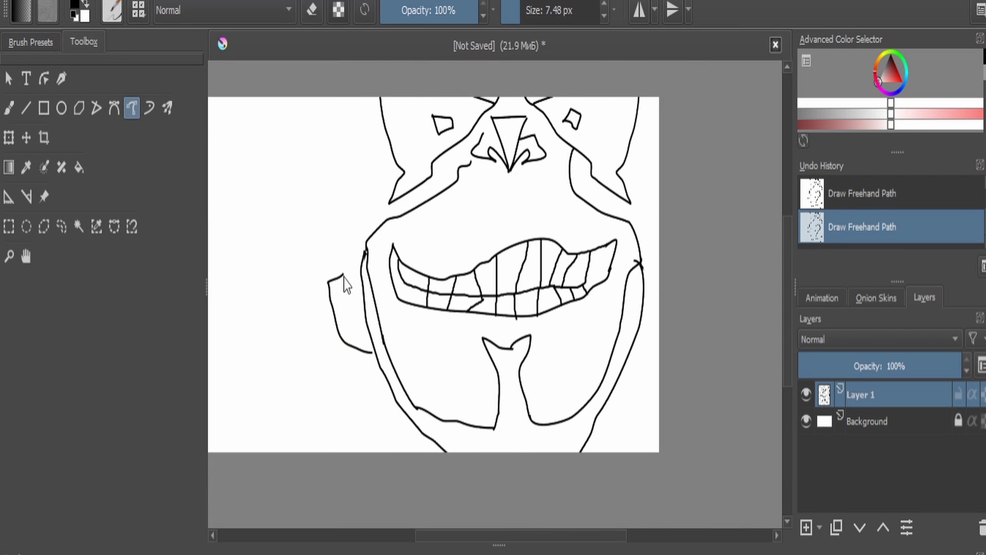
Shift the face left and draw the right jaw corner with a small jagged sideburn end.
{"action": "left_click", "coordinate": [9, 137]}
{"action": "left_click_drag", "start_coordinate": [452, 308], "coordinate": [382, 312]}
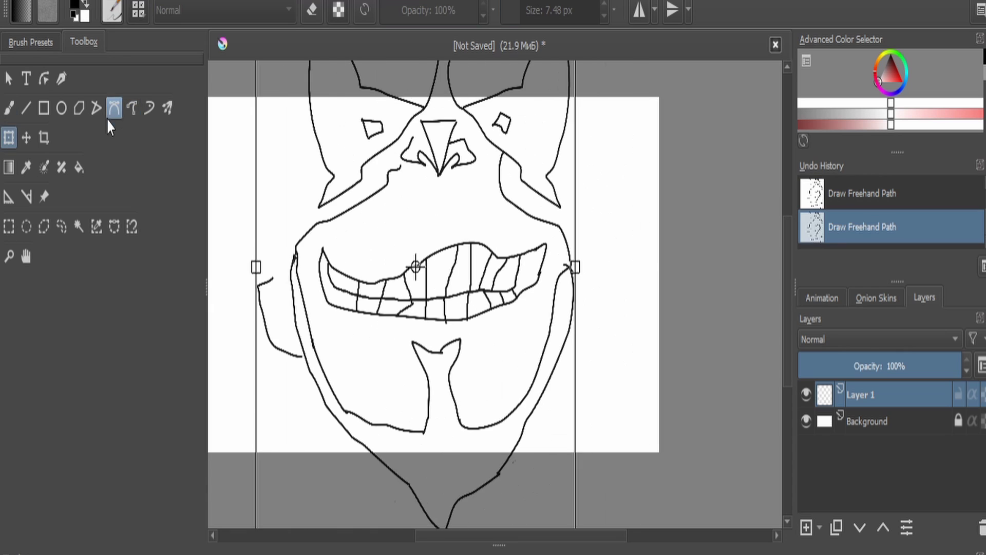
{"action": "left_click", "coordinate": [132, 108]}
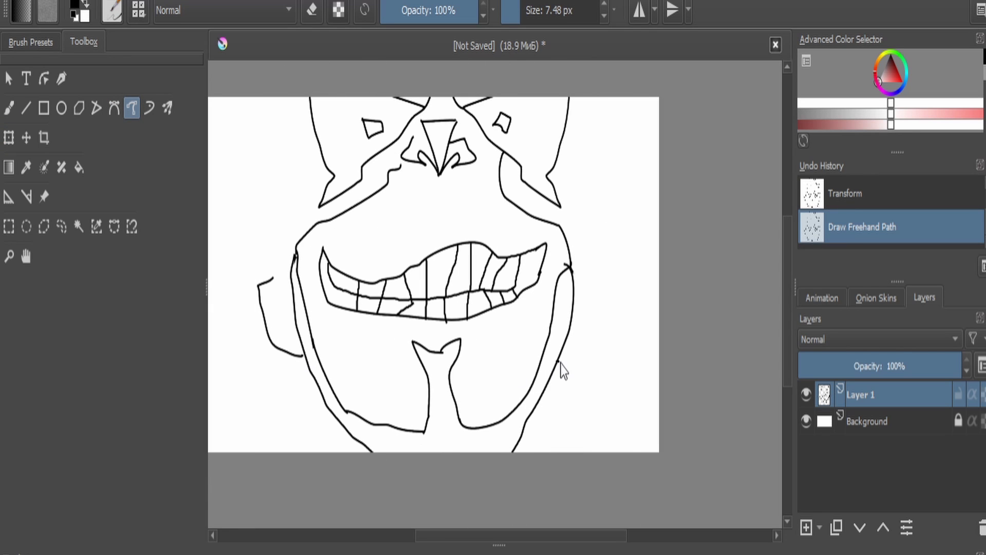
{"action": "mouse_move", "coordinate": [559, 361]}
{"action": "left_mouse_down"}
{"action": "mouse_move", "coordinate": [590, 355]}
{"action": "mouse_move", "coordinate": [608, 314]}
{"action": "mouse_move", "coordinate": [606, 253]}
{"action": "left_mouse_up"}
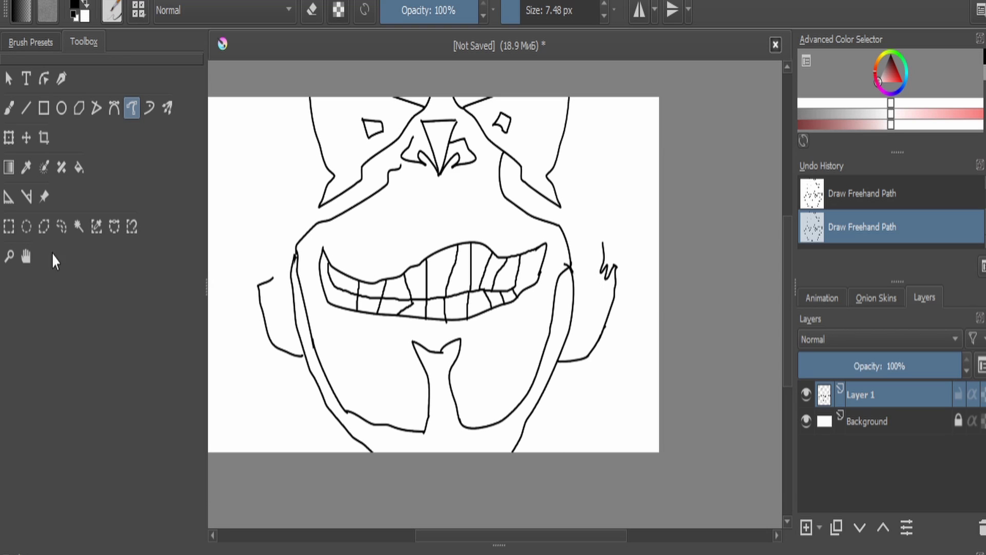
Draw two parallel straight vertical lines upward from each jaw corner to form the sideburns and sides of the head.
{"action": "left_click", "coordinate": [25, 107]}
{"action": "left_click_drag", "start_coordinate": [273, 253], "coordinate": [272, 96]}
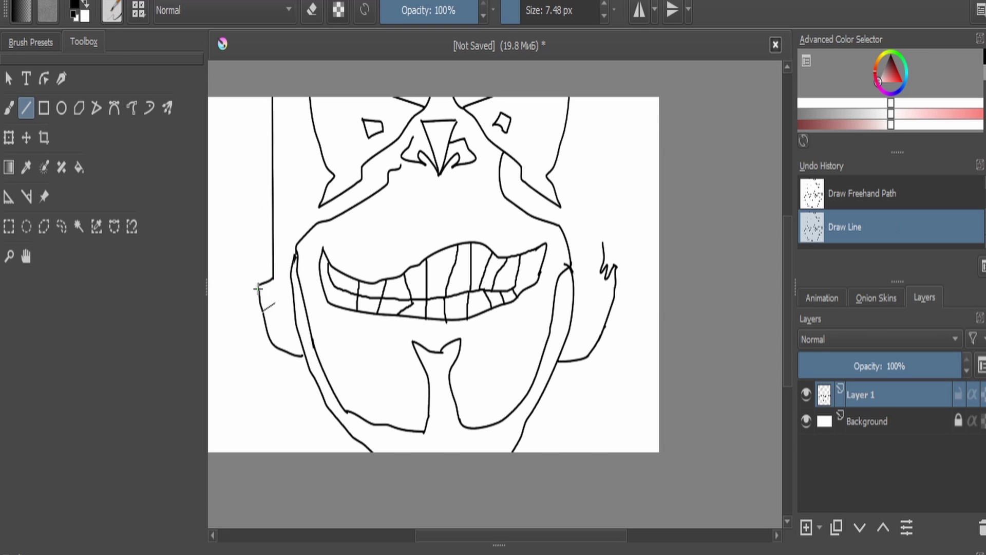
{"action": "left_click_drag", "start_coordinate": [258, 284], "coordinate": [256, 97]}
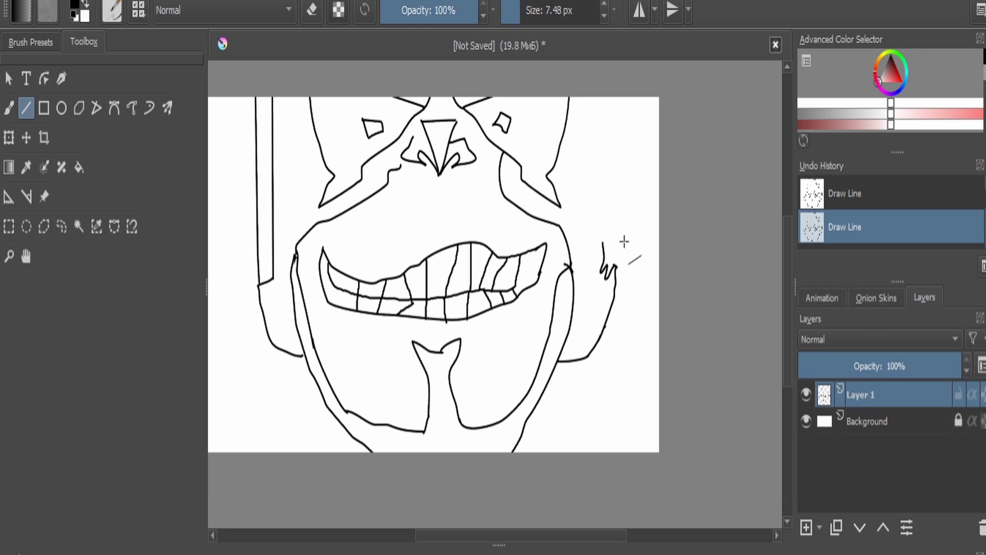
{"action": "left_click_drag", "start_coordinate": [602, 245], "coordinate": [601, 73]}
{"action": "left_click_drag", "start_coordinate": [616, 266], "coordinate": [615, 80]}
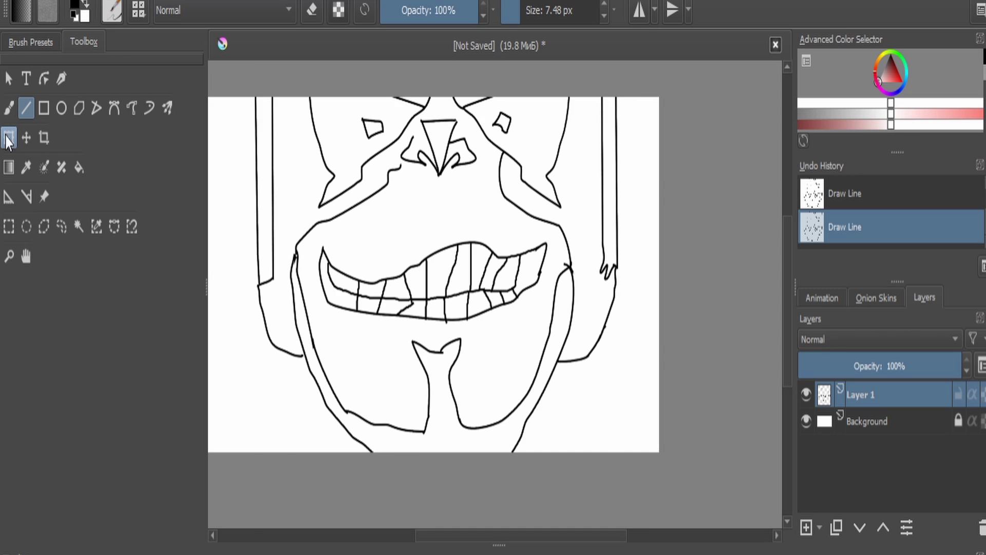
Move the face down to free space above it and extend the vertical side lines of the head upward.
{"action": "left_click", "coordinate": [9, 137]}
{"action": "left_click", "coordinate": [26, 109]}
{"action": "mouse_move", "coordinate": [282, 252]}
{"action": "left_mouse_down"}
{"action": "mouse_move", "coordinate": [285, 115]}
{"action": "mouse_move", "coordinate": [264, 118]}
{"action": "left_mouse_up"}
{"action": "left_click_drag", "start_coordinate": [609, 226], "coordinate": [610, 154]}
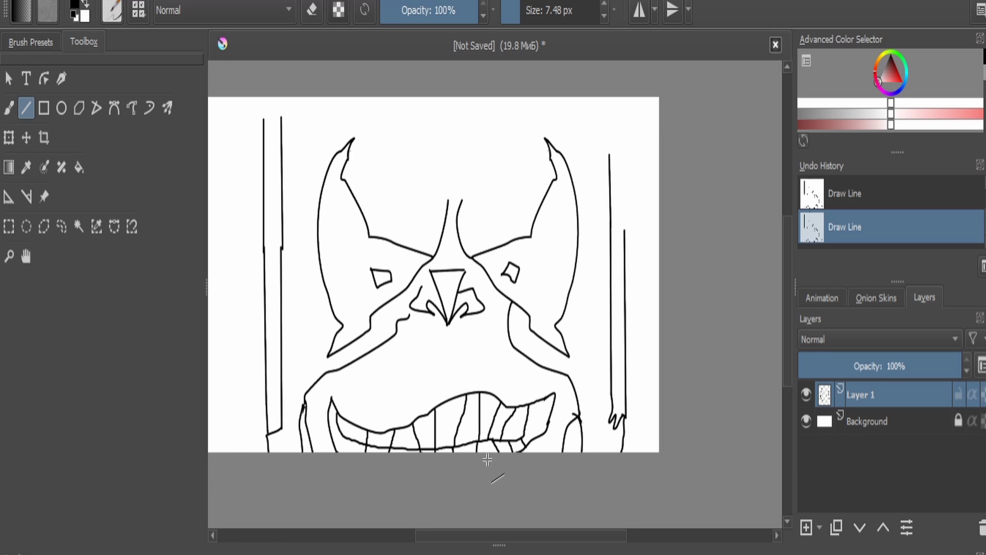
{"action": "left_click", "coordinate": [132, 107]}
{"action": "left_click_drag", "start_coordinate": [609, 164], "coordinate": [592, 140]}
{"action": "key", "text": "ctrl+z"}
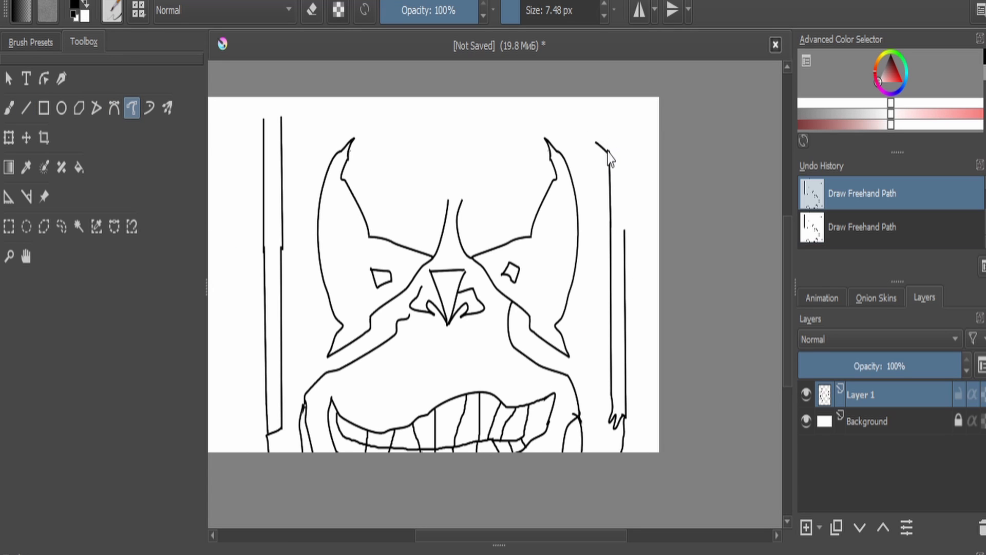
{"action": "left_click_drag", "start_coordinate": [615, 154], "coordinate": [619, 216]}
{"action": "key", "text": "ctrl+z"}
{"action": "key", "text": "ctrl+z"}
{"action": "key", "text": "ctrl+z"}
{"action": "left_click_drag", "start_coordinate": [610, 154], "coordinate": [611, 98]}
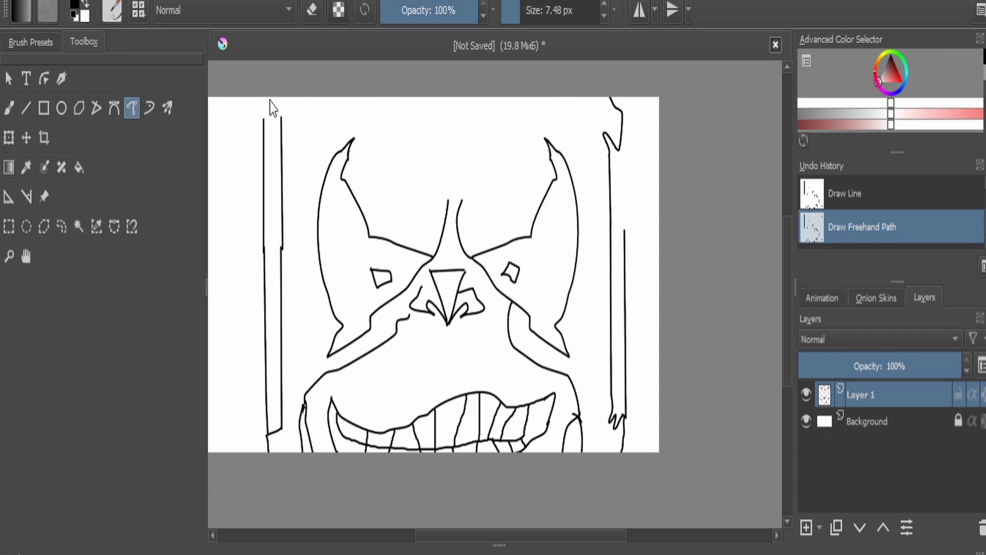
{"action": "left_click", "coordinate": [12, 139]}
{"action": "left_click_drag", "start_coordinate": [369, 206], "coordinate": [320, 290]}
{"action": "left_click", "coordinate": [132, 109]}
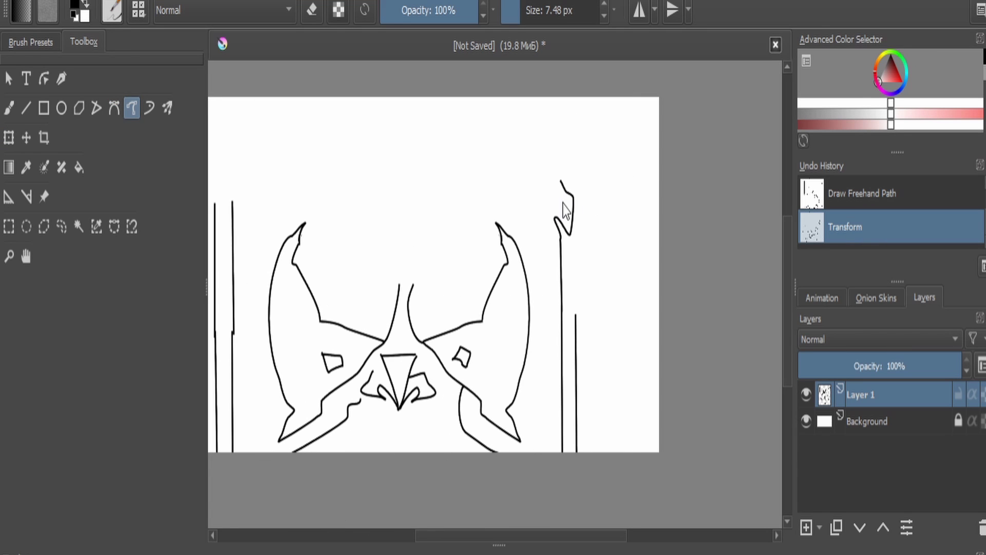
{"action": "key", "text": "ctrl+z"}
{"action": "key", "text": "ctrl+z"}
Move the face down and draw a spiky hair outline across the forehead, joining the inner side lines of the head.
{"action": "key", "text": "ctrl+t"}
{"action": "left_click_drag", "start_coordinate": [363, 185], "coordinate": [301, 253]}
{"action": "left_click", "coordinate": [131, 108]}
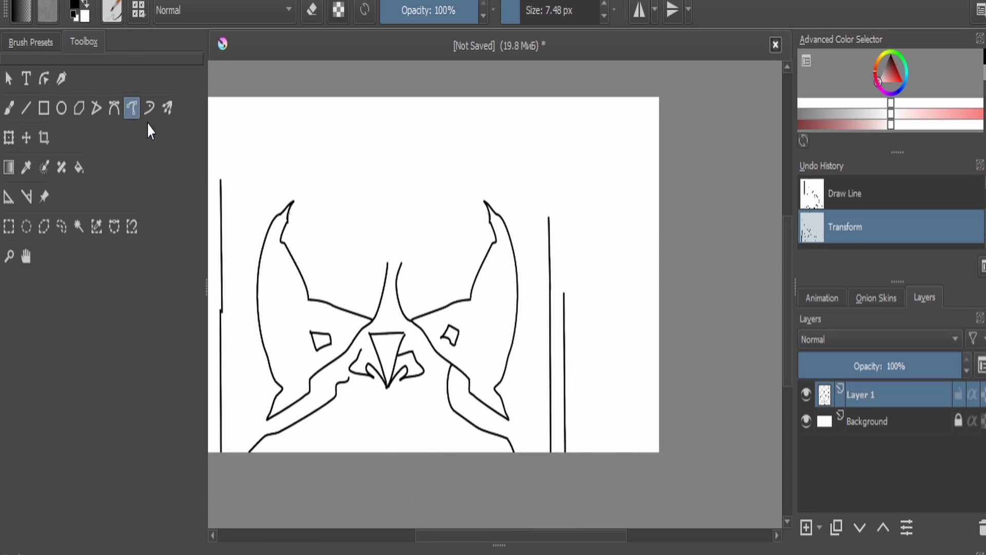
{"action": "mouse_move", "coordinate": [553, 214]}
{"action": "left_mouse_down"}
{"action": "mouse_move", "coordinate": [524, 118]}
{"action": "mouse_move", "coordinate": [474, 154]}
{"action": "mouse_move", "coordinate": [480, 117]}
{"action": "mouse_move", "coordinate": [418, 165]}
{"action": "mouse_move", "coordinate": [403, 126]}
{"action": "mouse_move", "coordinate": [322, 132]}
{"action": "mouse_move", "coordinate": [302, 121]}
{"action": "mouse_move", "coordinate": [251, 143]}
{"action": "mouse_move", "coordinate": [232, 184]}
{"action": "left_mouse_up"}
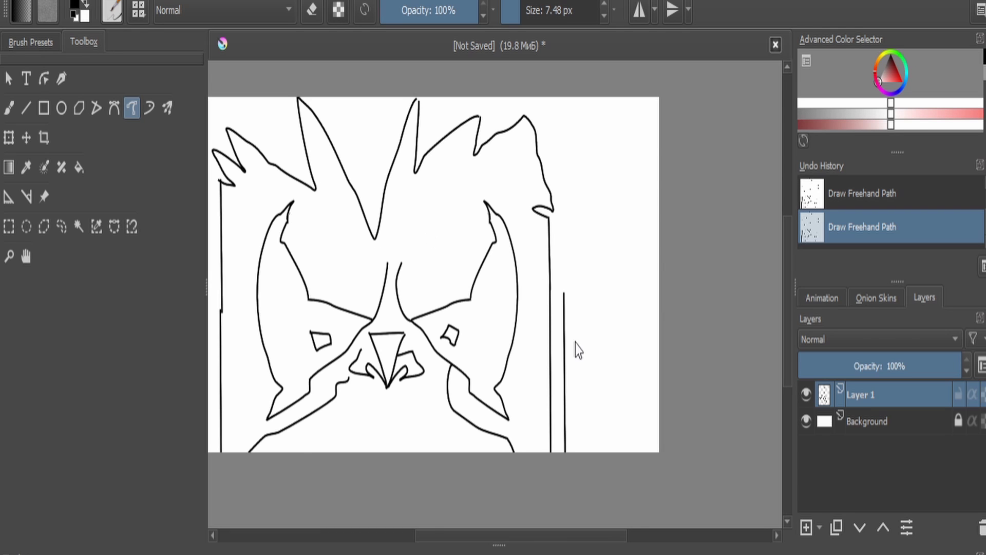
Draw a pointed right ear on the outer side line and add its inner contour lines.
{"action": "mouse_move", "coordinate": [602, 269]}
{"action": "left_mouse_down"}
{"action": "mouse_move", "coordinate": [605, 297]}
{"action": "mouse_move", "coordinate": [579, 367]}
{"action": "mouse_move", "coordinate": [566, 363]}
{"action": "left_mouse_up"}
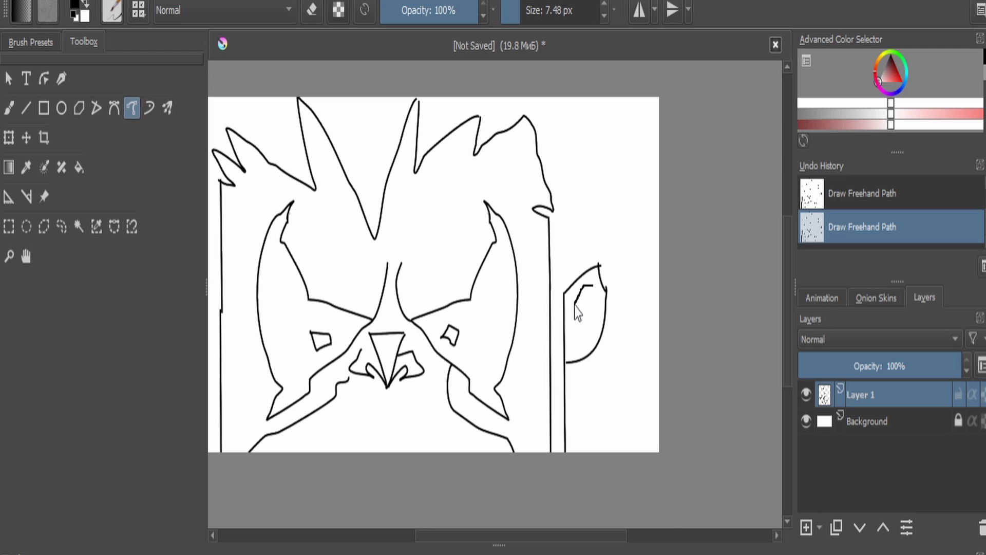
{"action": "mouse_move", "coordinate": [575, 304]}
{"action": "left_mouse_down"}
{"action": "mouse_move", "coordinate": [565, 316]}
{"action": "mouse_move", "coordinate": [601, 333]}
{"action": "left_mouse_up"}
{"action": "left_click_drag", "start_coordinate": [566, 315], "coordinate": [576, 344]}
Reposition the face to expose its left side and erase the upper part of the left outer head line.
{"action": "left_click", "coordinate": [9, 138]}
{"action": "left_click_drag", "start_coordinate": [350, 229], "coordinate": [501, 229]}
{"action": "left_click", "coordinate": [128, 105]}
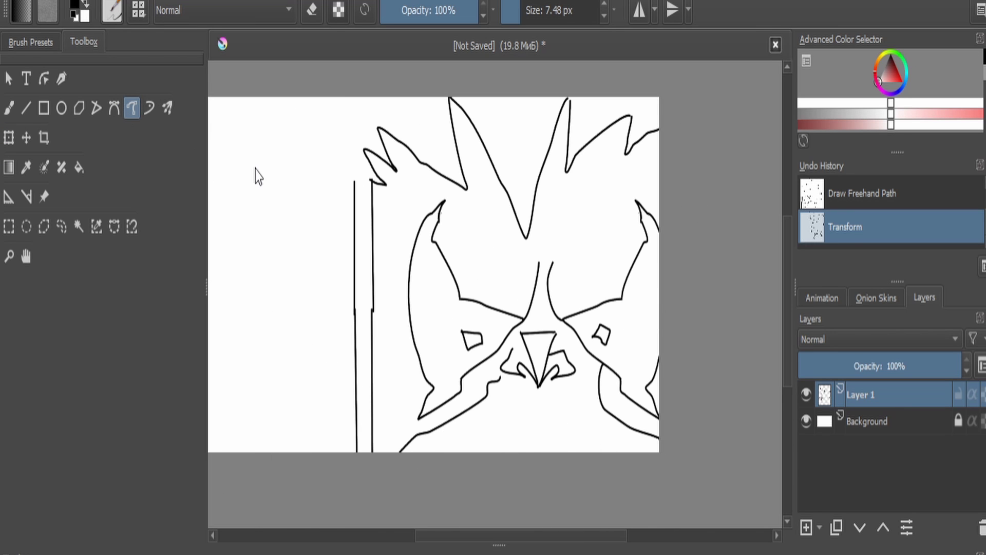
{"action": "left_click", "coordinate": [9, 137]}
{"action": "left_click_drag", "start_coordinate": [442, 221], "coordinate": [364, 203]}
{"action": "left_click", "coordinate": [9, 107]}
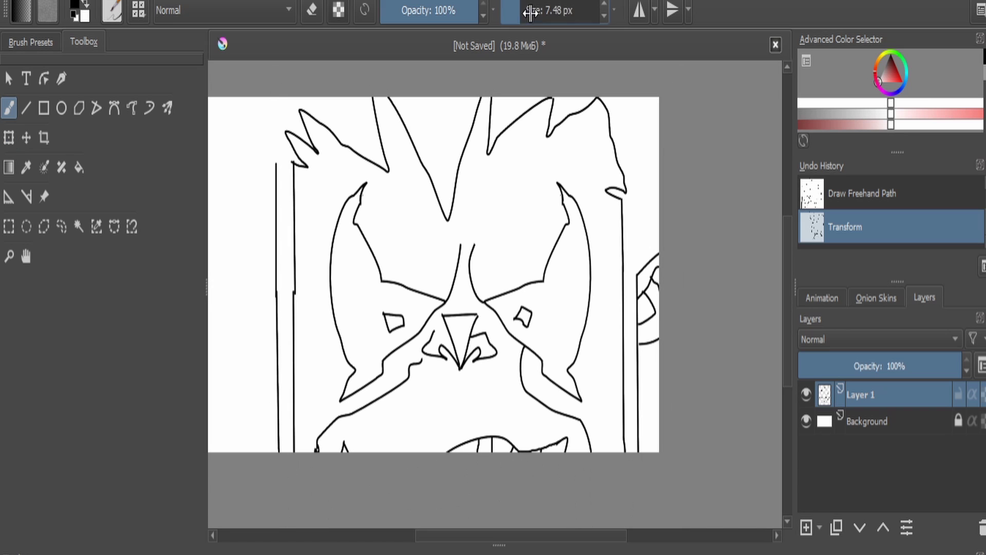
{"action": "left_click", "coordinate": [529, 11]}
{"action": "left_click", "coordinate": [310, 11]}
{"action": "left_click_drag", "start_coordinate": [275, 254], "coordinate": [276, 180]}
Set the brush size to 7.88 px and draw the left ear with its inner contour lines.
{"action": "left_click", "coordinate": [519, 16]}
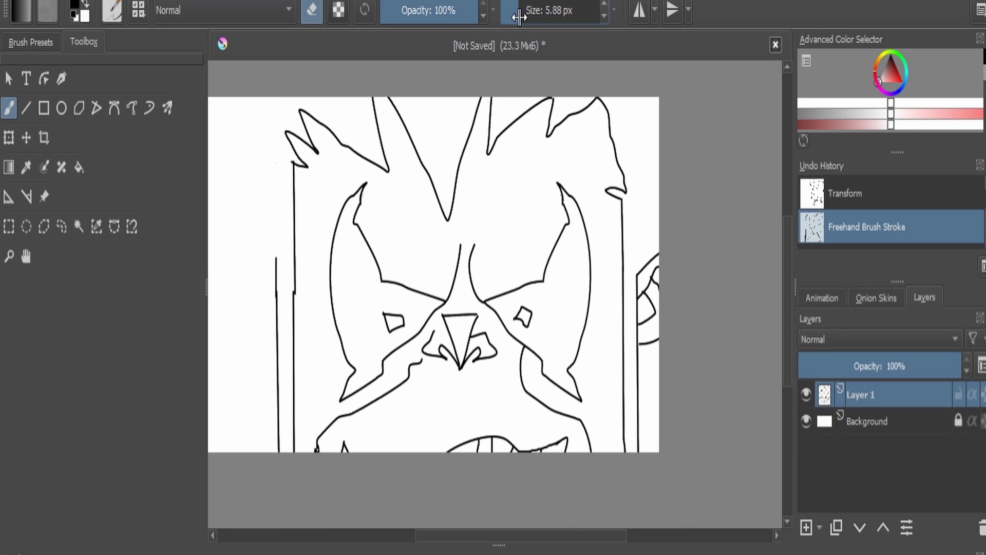
{"action": "left_click", "coordinate": [604, 5]}
{"action": "left_click", "coordinate": [605, 5]}
{"action": "left_click", "coordinate": [132, 107]}
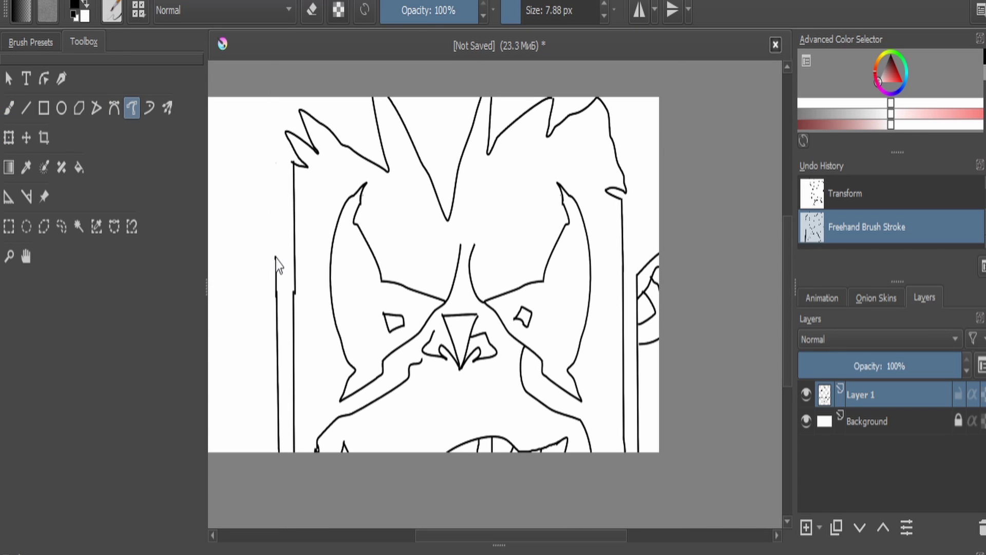
{"action": "mouse_move", "coordinate": [275, 257]}
{"action": "left_mouse_down"}
{"action": "mouse_move", "coordinate": [252, 220]}
{"action": "mouse_move", "coordinate": [249, 278]}
{"action": "mouse_move", "coordinate": [280, 329]}
{"action": "left_mouse_up"}
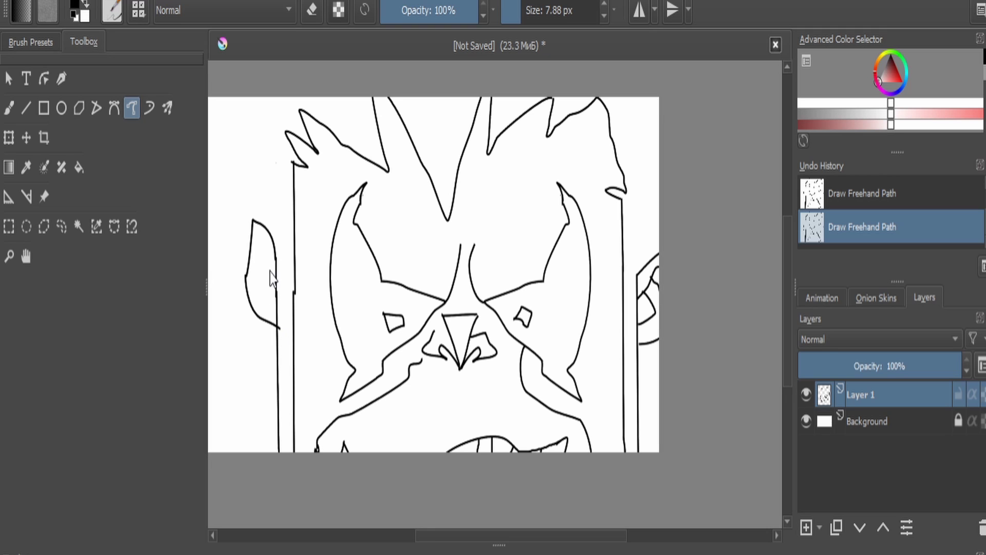
{"action": "mouse_move", "coordinate": [263, 254]}
{"action": "left_mouse_down"}
{"action": "mouse_move", "coordinate": [256, 293]}
{"action": "mouse_move", "coordinate": [275, 294]}
{"action": "left_mouse_up"}
Select the left ear by outline, move it slightly down along the head line and clear the selection.
{"action": "left_click", "coordinate": [61, 227]}
{"action": "left_click_drag", "start_coordinate": [263, 208], "coordinate": [233, 252]}
{"action": "mouse_move", "coordinate": [233, 263]}
{"action": "left_mouse_down"}
{"action": "mouse_move", "coordinate": [286, 321]}
{"action": "mouse_move", "coordinate": [287, 303]}
{"action": "left_mouse_up"}
{"action": "mouse_move", "coordinate": [280, 224]}
{"action": "left_mouse_down"}
{"action": "mouse_move", "coordinate": [241, 208]}
{"action": "mouse_move", "coordinate": [233, 265]}
{"action": "left_mouse_up"}
{"action": "mouse_move", "coordinate": [231, 291]}
{"action": "left_mouse_down"}
{"action": "mouse_move", "coordinate": [288, 269]}
{"action": "mouse_move", "coordinate": [233, 285]}
{"action": "left_mouse_up"}
{"action": "left_click", "coordinate": [9, 138]}
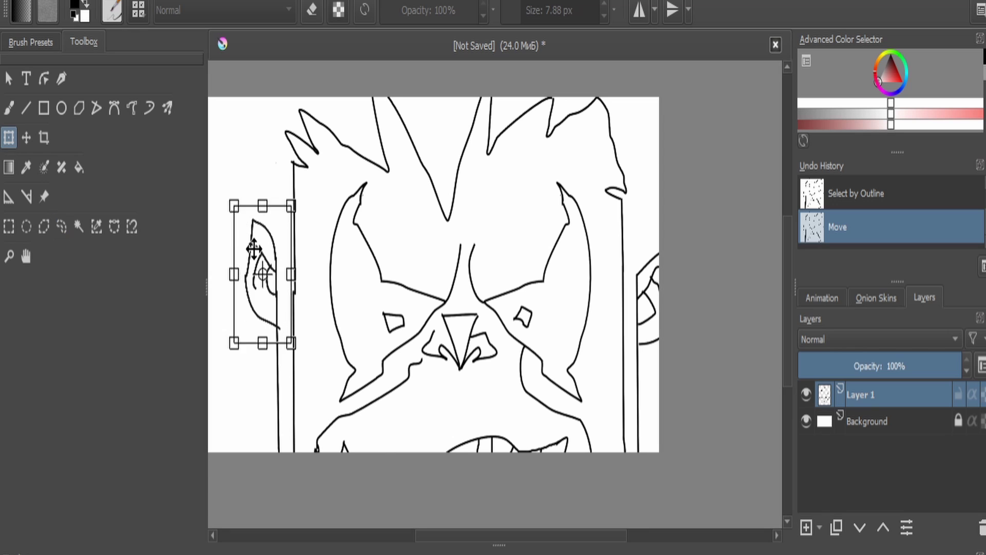
{"action": "left_click_drag", "start_coordinate": [255, 241], "coordinate": [255, 266]}
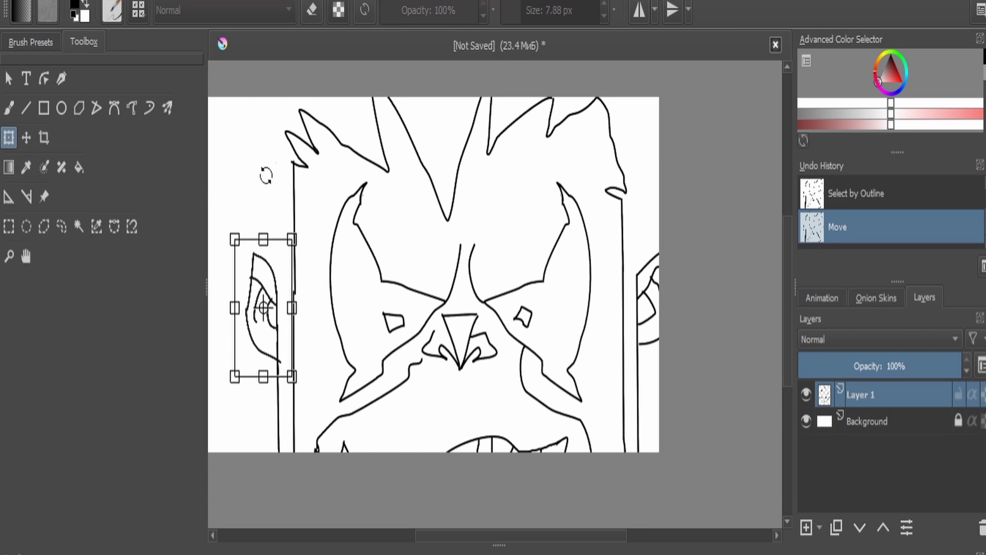
{"action": "left_click", "coordinate": [132, 108]}
{"action": "key", "text": "ctrl+shift+a"}
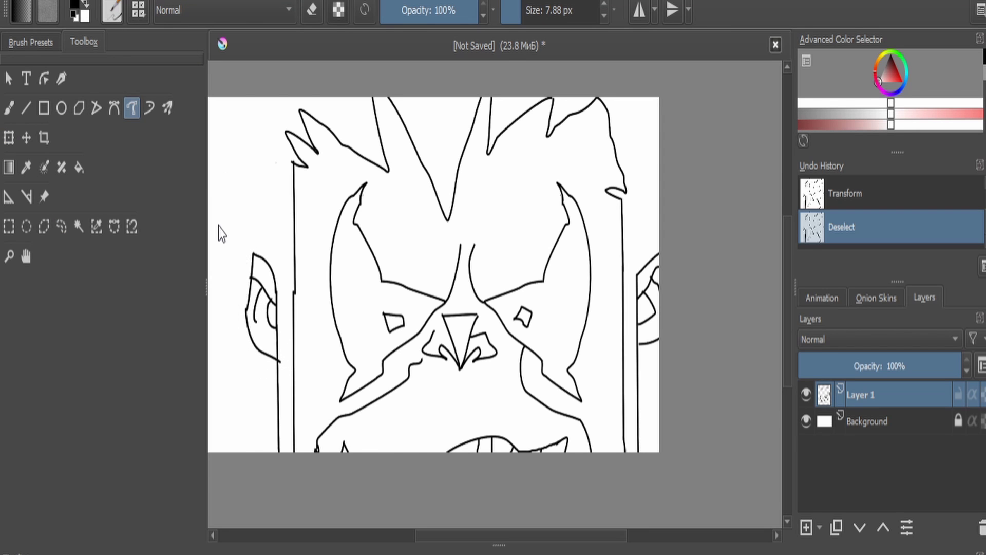
Scale the whole head down and position it so that it fits within the canvas.
{"action": "left_click", "coordinate": [9, 137]}
{"action": "left_click_drag", "start_coordinate": [680, 77], "coordinate": [537, 248]}
{"action": "mouse_move", "coordinate": [513, 260]}
{"action": "left_mouse_down"}
{"action": "mouse_move", "coordinate": [559, 121]}
{"action": "mouse_move", "coordinate": [540, 207]}
{"action": "left_mouse_up"}
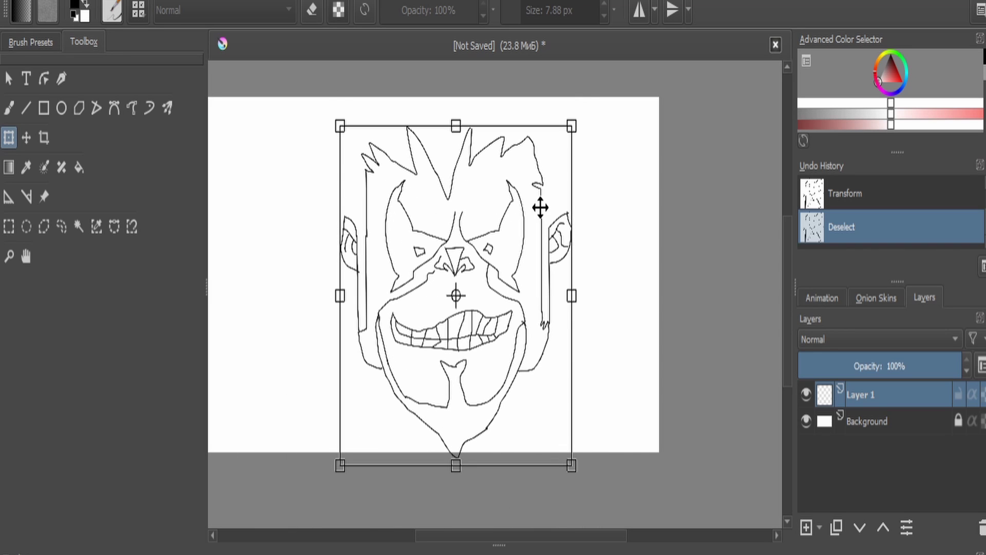
{"action": "left_click_drag", "start_coordinate": [475, 341], "coordinate": [491, 321]}
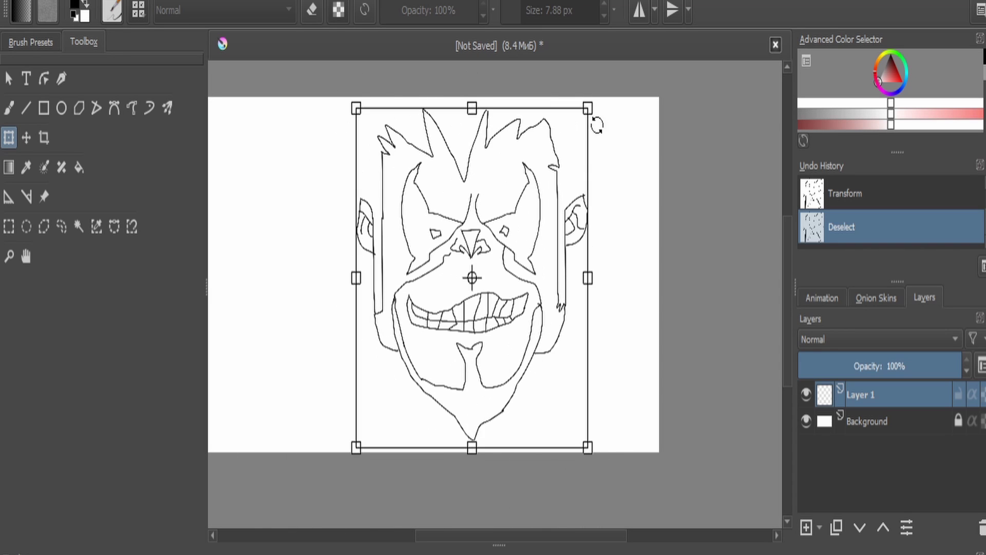
Set the brush size to 3.88 px and draw a long outer line from below each ear down to the canvas's lower edge.
{"action": "left_click", "coordinate": [134, 109]}
{"action": "scroll", "coordinate": [511, 313], "scroll_direction": "up", "scroll_amount": 1}
{"action": "left_click", "coordinate": [603, 16]}
{"action": "left_click", "coordinate": [603, 16]}
{"action": "left_click", "coordinate": [603, 15]}
{"action": "left_click", "coordinate": [603, 16]}
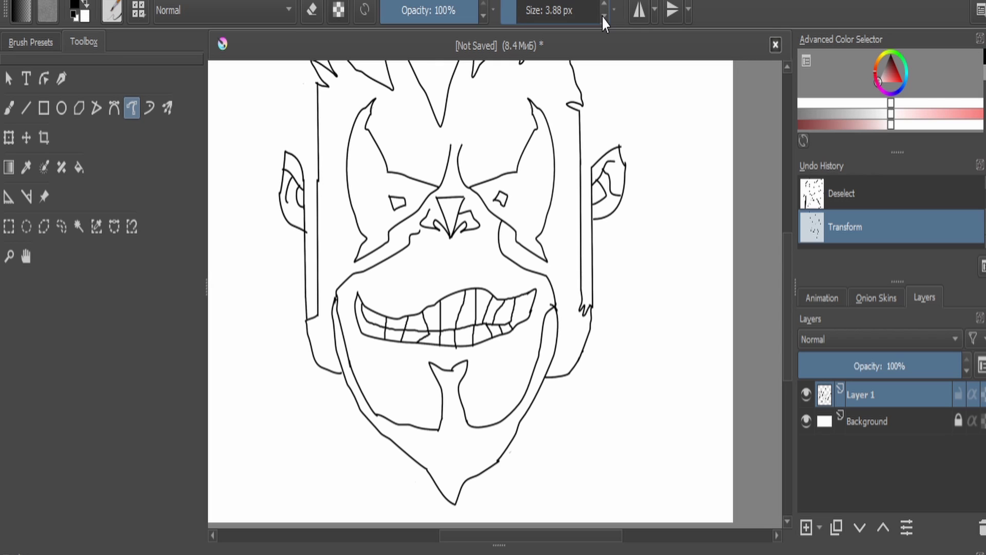
{"action": "left_click_drag", "start_coordinate": [603, 213], "coordinate": [637, 333]}
{"action": "left_click_drag", "start_coordinate": [593, 510], "coordinate": [594, 521]}
{"action": "scroll", "coordinate": [594, 523], "scroll_direction": "down", "scroll_amount": 1}
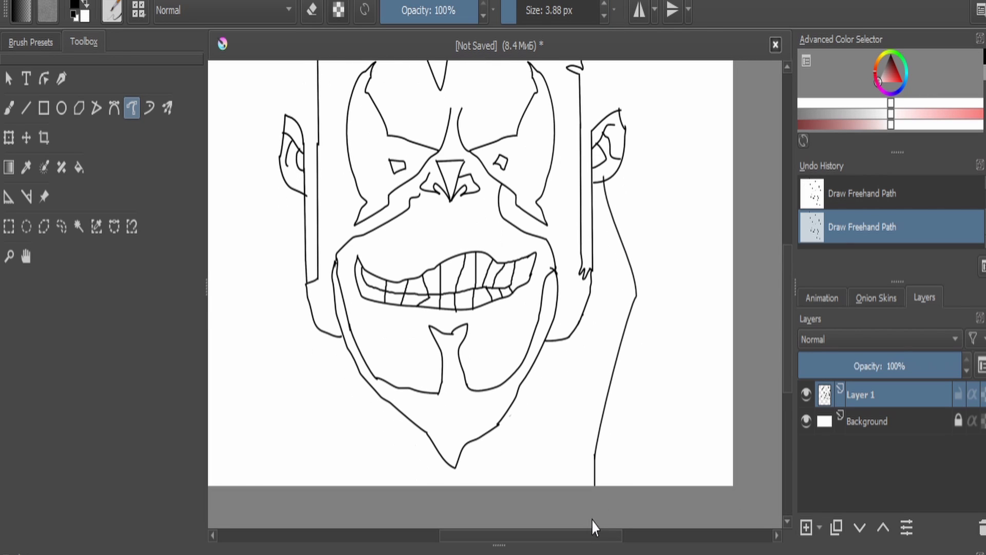
{"action": "mouse_move", "coordinate": [304, 205]}
{"action": "left_mouse_down"}
{"action": "mouse_move", "coordinate": [260, 214]}
{"action": "mouse_move", "coordinate": [240, 329]}
{"action": "mouse_move", "coordinate": [244, 310]}
{"action": "mouse_move", "coordinate": [243, 361]}
{"action": "mouse_move", "coordinate": [274, 512]}
{"action": "left_mouse_up"}
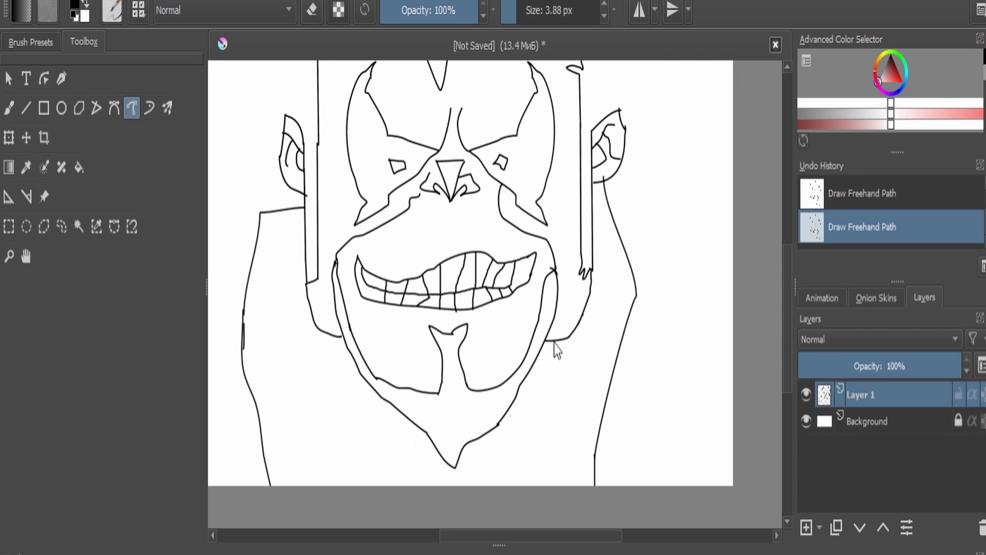
Draw two short neck lines down from the jaw corners and move the whole drawing up.
{"action": "left_click_drag", "start_coordinate": [545, 341], "coordinate": [531, 454]}
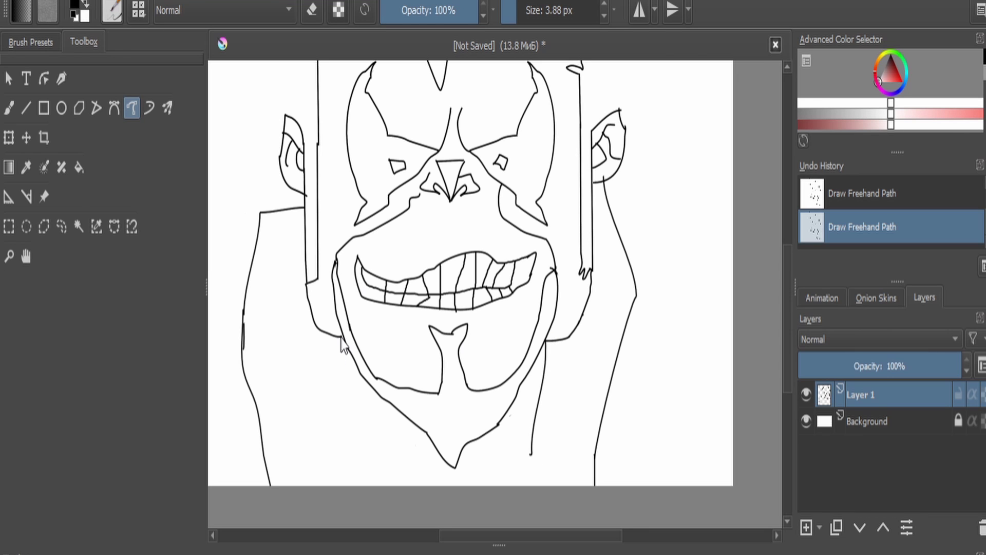
{"action": "left_click_drag", "start_coordinate": [343, 370], "coordinate": [347, 437]}
{"action": "left_click", "coordinate": [10, 137]}
{"action": "left_click_drag", "start_coordinate": [427, 354], "coordinate": [452, 219]}
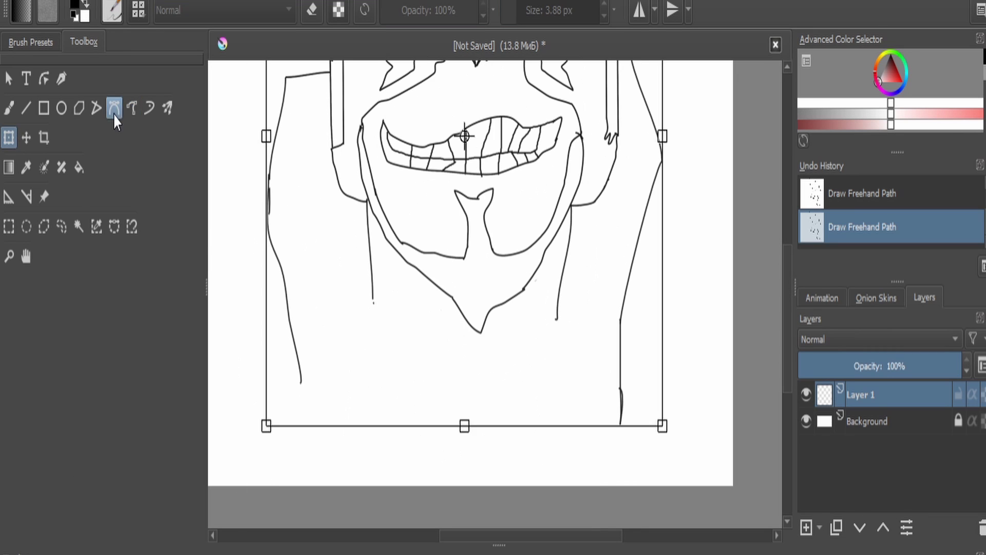
Erase the lower ends of both long outer lines to about the level of the chin.
{"action": "left_click", "coordinate": [9, 108]}
{"action": "key", "text": "e"}
{"action": "mouse_move", "coordinate": [620, 387]}
{"action": "left_mouse_down"}
{"action": "mouse_move", "coordinate": [624, 447]}
{"action": "mouse_move", "coordinate": [620, 334]}
{"action": "left_mouse_up"}
{"action": "left_click_drag", "start_coordinate": [307, 396], "coordinate": [288, 308]}
Set the brush size to 3.94 px and extend both long outer lines down to the canvas's lower edge with freehand paths.
{"action": "left_click", "coordinate": [131, 108]}
{"action": "left_click", "coordinate": [520, 15]}
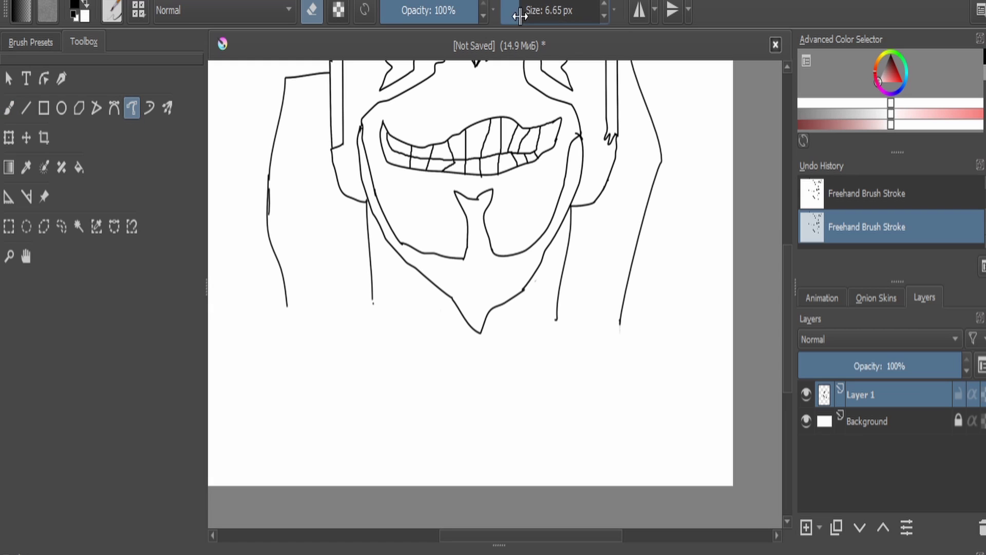
{"action": "left_click_drag", "start_coordinate": [616, 407], "coordinate": [615, 411]}
{"action": "left_click", "coordinate": [308, 11]}
{"action": "left_click_drag", "start_coordinate": [620, 319], "coordinate": [600, 401]}
{"action": "left_click_drag", "start_coordinate": [600, 465], "coordinate": [600, 400]}
{"action": "left_click_drag", "start_coordinate": [304, 405], "coordinate": [304, 479]}
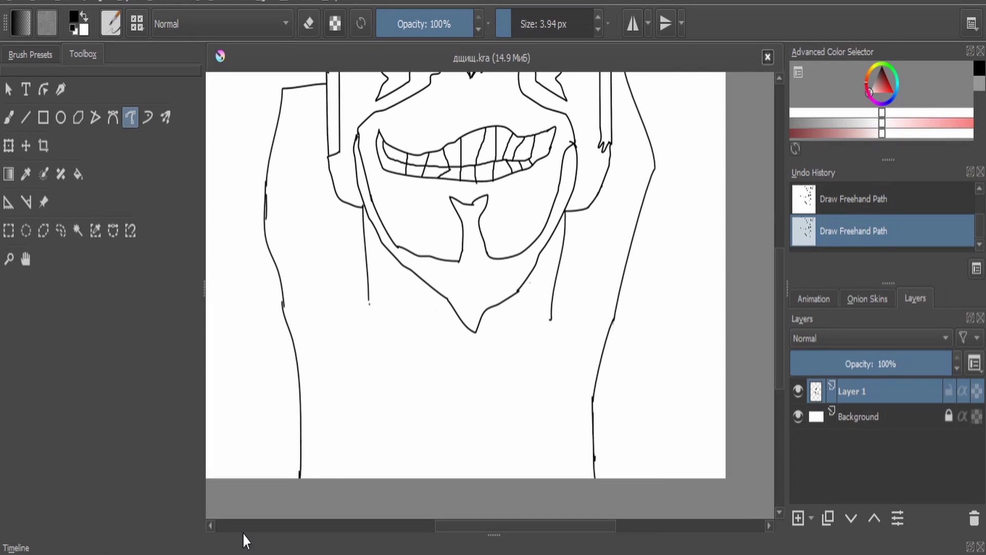
Scale the whole drawing down and reposition it so that more of the chest fits on the canvas.
{"action": "left_click", "coordinate": [11, 146]}
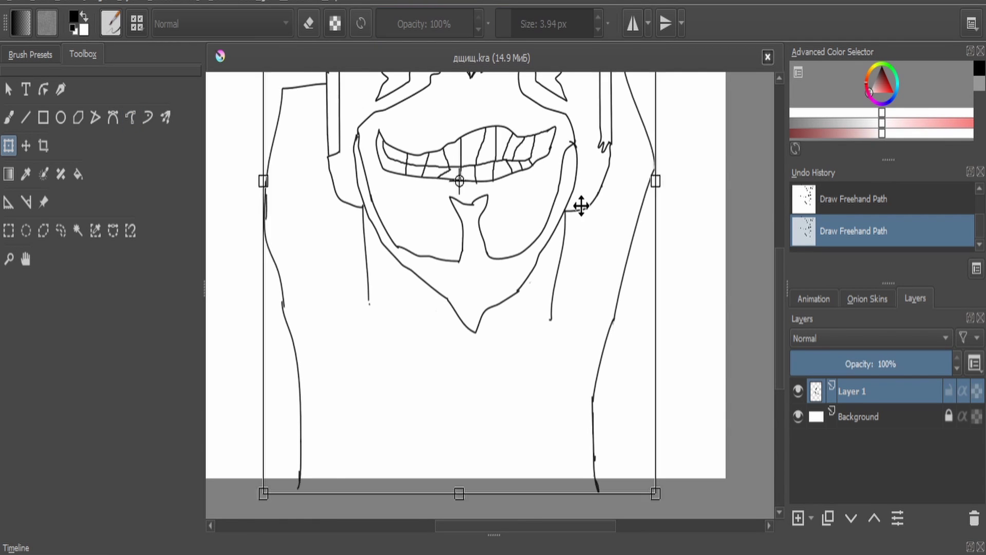
{"action": "left_click_drag", "start_coordinate": [581, 204], "coordinate": [579, 446]}
{"action": "mouse_move", "coordinate": [653, 111]}
{"action": "left_mouse_down"}
{"action": "mouse_move", "coordinate": [592, 226]}
{"action": "mouse_move", "coordinate": [583, 225]}
{"action": "left_mouse_up"}
{"action": "mouse_move", "coordinate": [480, 380]}
{"action": "left_mouse_down"}
{"action": "mouse_move", "coordinate": [535, 277]}
{"action": "mouse_move", "coordinate": [541, 159]}
{"action": "left_mouse_up"}
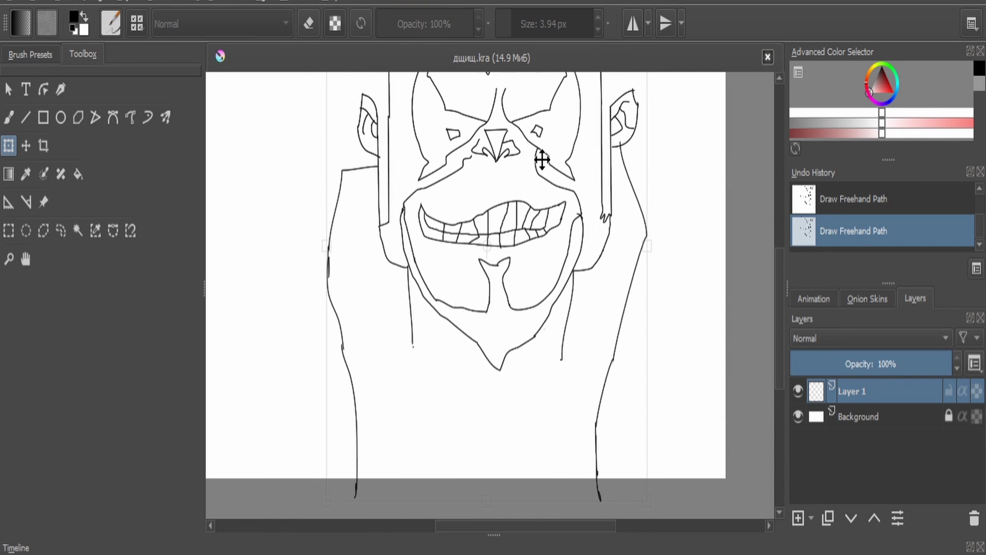
Draw two collarbone curves and a vertical chest line below the chin, plus the outer edge of the right collar.
{"action": "left_click", "coordinate": [130, 117]}
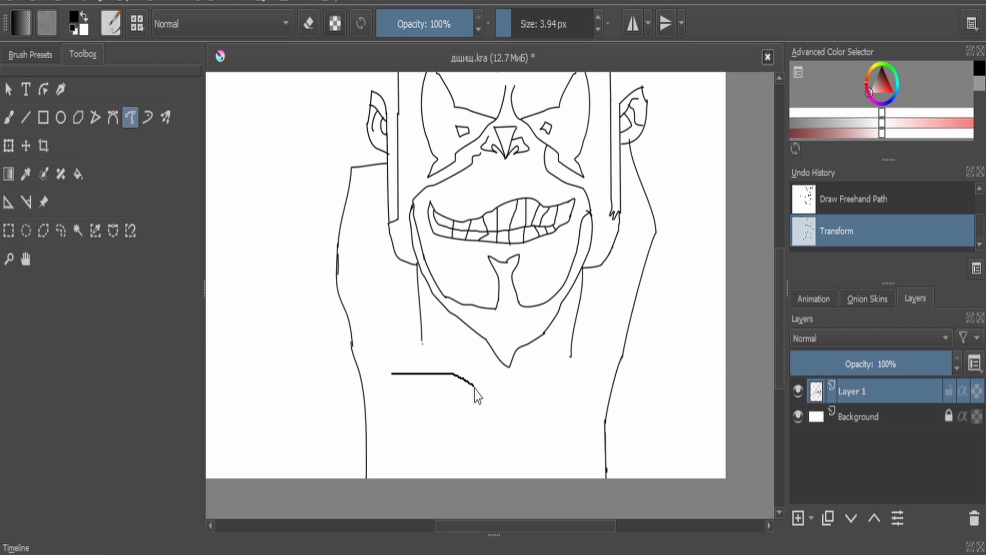
{"action": "mouse_move", "coordinate": [475, 389]}
{"action": "left_mouse_down"}
{"action": "mouse_move", "coordinate": [490, 418]}
{"action": "mouse_move", "coordinate": [563, 403]}
{"action": "mouse_move", "coordinate": [616, 376]}
{"action": "left_mouse_up"}
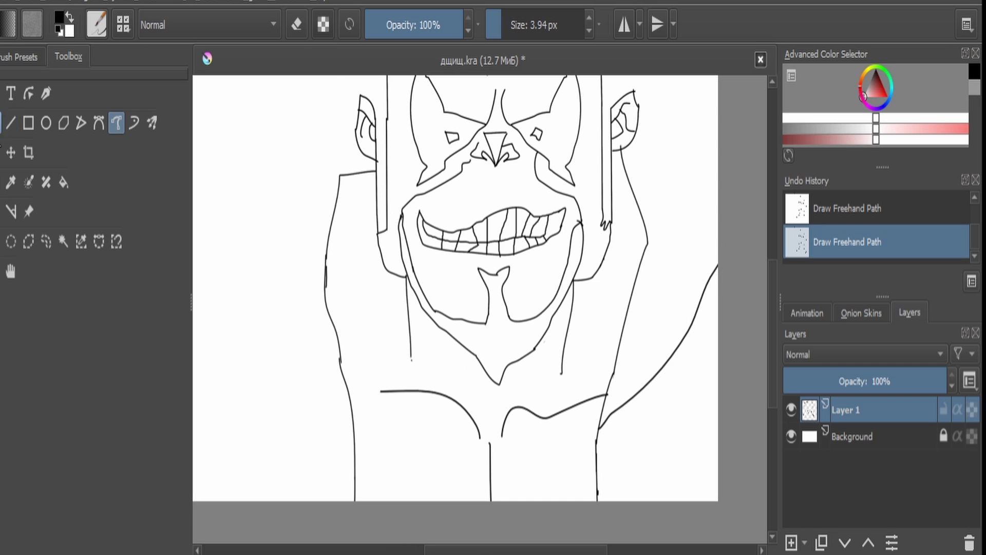
Move the whole drawing left and complete the pointed right collar with a line running back to the ear.
{"action": "key", "text": "ctrl+t"}
{"action": "left_click_drag", "start_coordinate": [494, 293], "coordinate": [409, 298]}
{"action": "key", "text": "Return"}
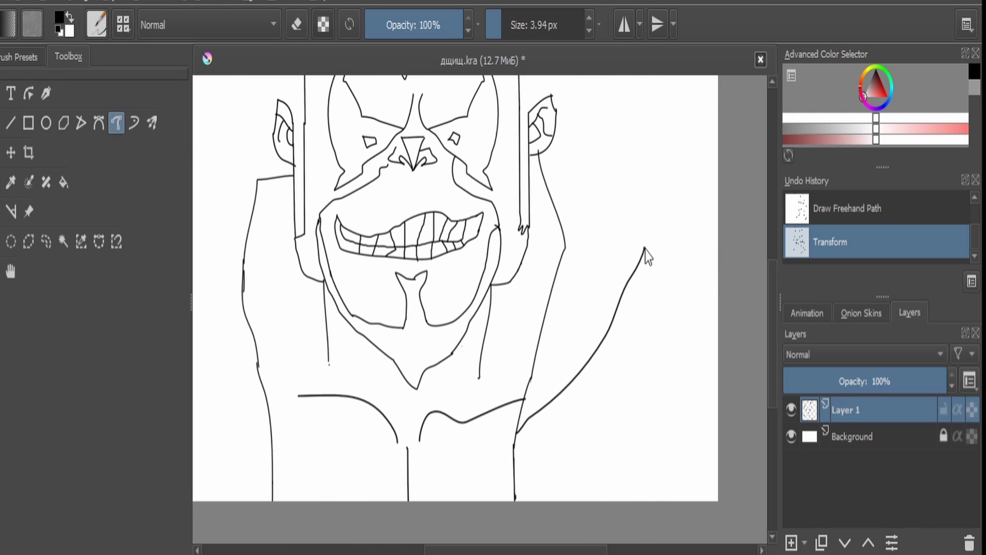
{"action": "left_click_drag", "start_coordinate": [552, 159], "coordinate": [540, 156]}
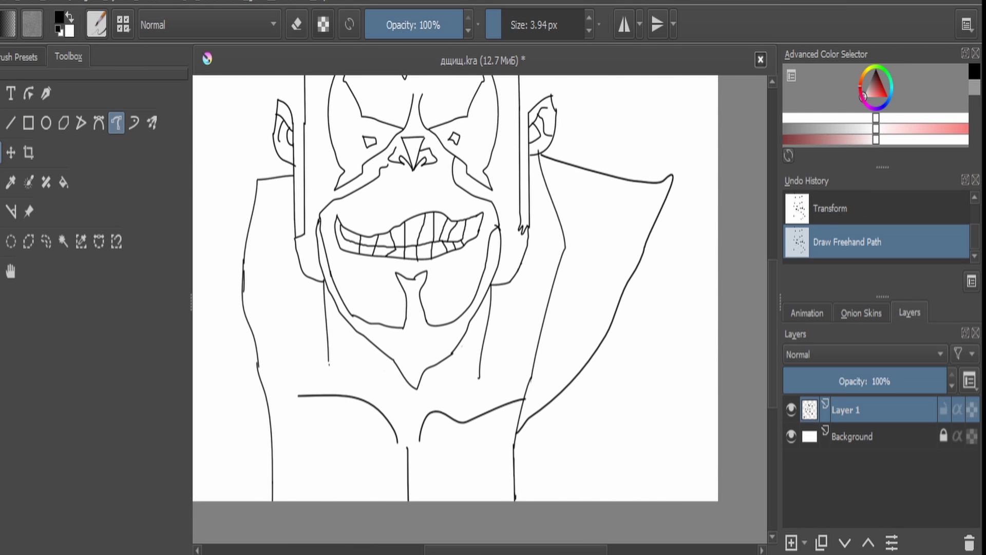
Move the whole drawing right and draw the matching pointed collar from the left body line up to the left ear.
{"action": "key", "text": "ctrl+t"}
{"action": "left_click_drag", "start_coordinate": [411, 308], "coordinate": [601, 263]}
{"action": "left_click", "coordinate": [119, 121]}
{"action": "mouse_move", "coordinate": [460, 362]}
{"action": "left_mouse_down"}
{"action": "mouse_move", "coordinate": [345, 219]}
{"action": "mouse_move", "coordinate": [452, 108]}
{"action": "left_mouse_up"}
Reposition the whole drawing by moving it left and then down on the canvas.
{"action": "key", "text": "ctrl+t"}
{"action": "mouse_move", "coordinate": [501, 284]}
{"action": "left_mouse_down"}
{"action": "mouse_move", "coordinate": [415, 310]}
{"action": "mouse_move", "coordinate": [410, 262]}
{"action": "left_mouse_up"}
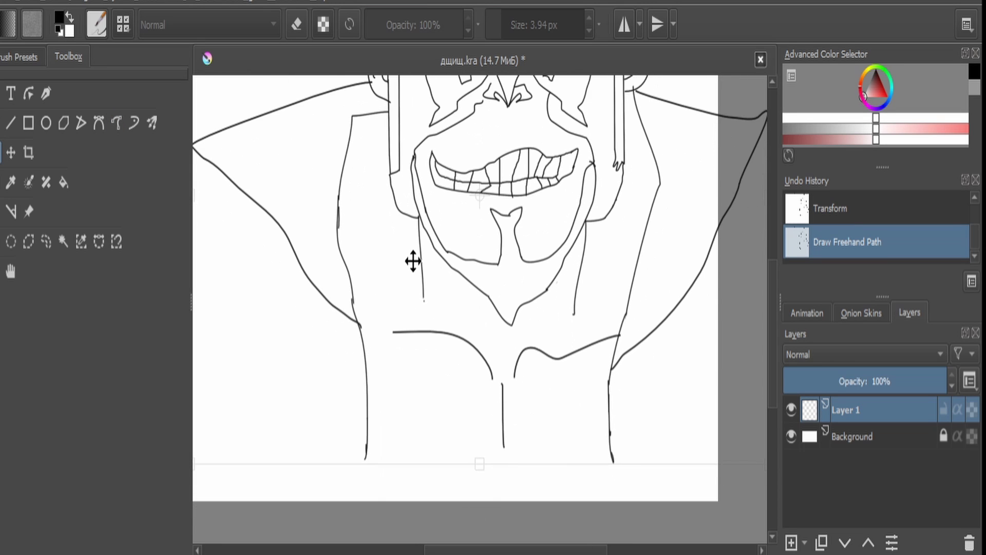
{"action": "left_click_drag", "start_coordinate": [551, 330], "coordinate": [425, 308]}
{"action": "left_click", "coordinate": [116, 125]}
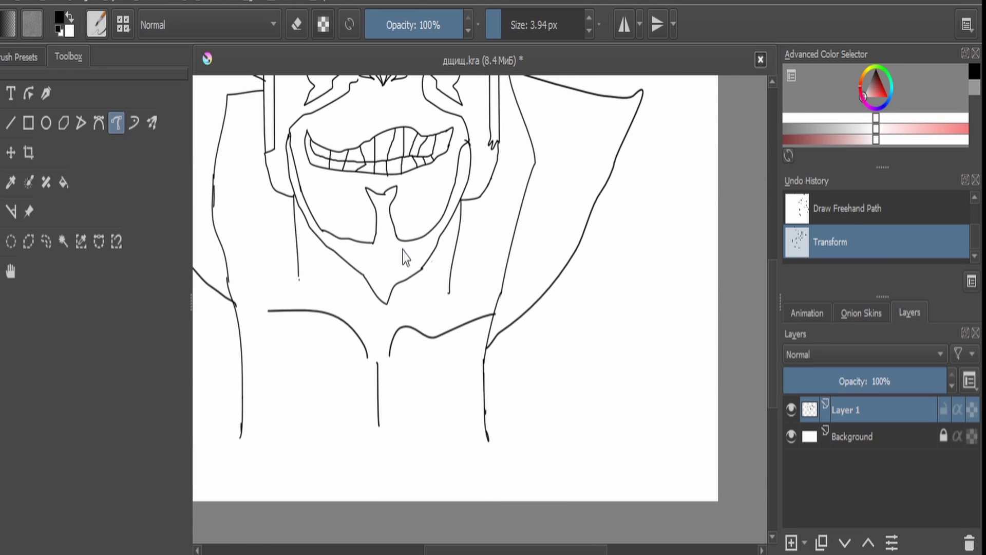
{"action": "key", "text": "ctrl+t"}
{"action": "left_click_drag", "start_coordinate": [476, 240], "coordinate": [578, 412]}
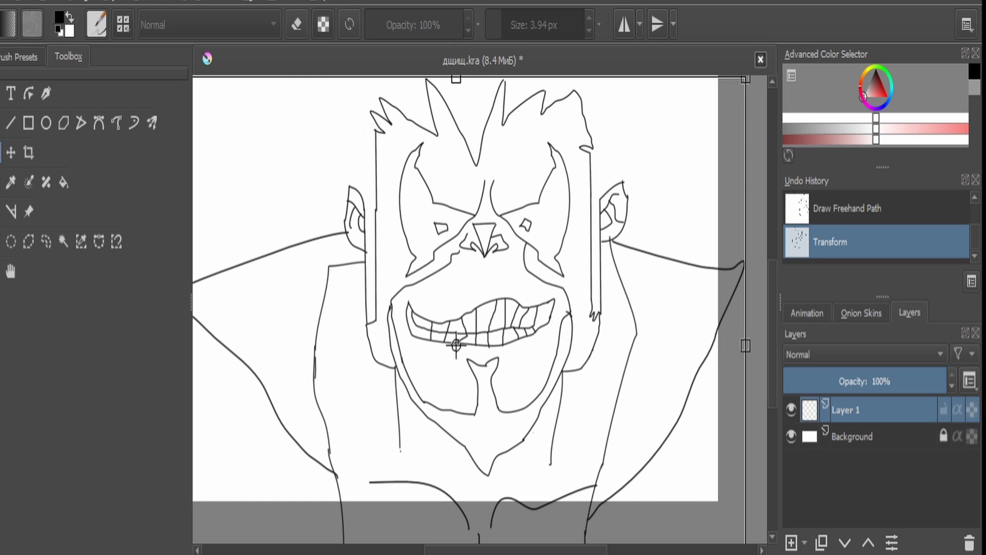
Pick a dark red and flood-fill both small eyes with it.
{"action": "left_click", "coordinate": [879, 139]}
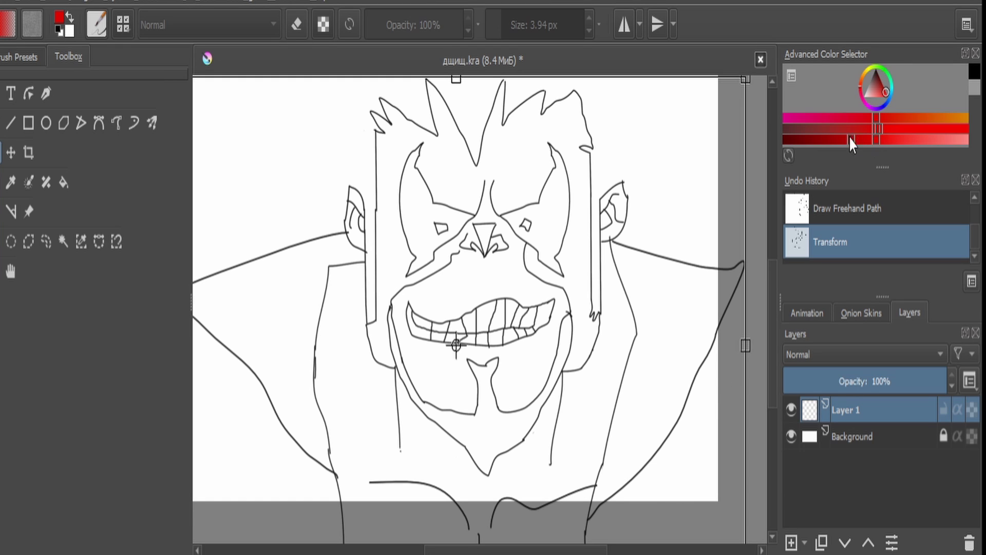
{"action": "left_click", "coordinate": [63, 183]}
{"action": "left_click", "coordinate": [442, 226]}
{"action": "left_click", "coordinate": [525, 225]}
Flood-fill the mask patches around both eyes with black.
{"action": "left_click_drag", "start_coordinate": [876, 76], "coordinate": [874, 57]}
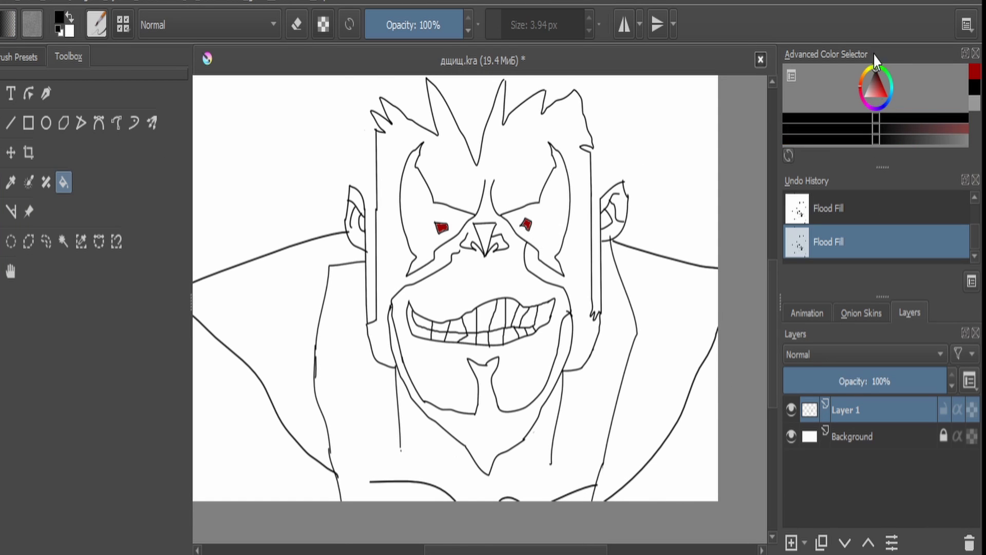
{"action": "left_click", "coordinate": [562, 216]}
{"action": "left_click", "coordinate": [420, 221]}
Paint over the unfilled gaps at the upper tips of both black eye patches with the freehand brush.
{"action": "scroll", "coordinate": [420, 221], "scroll_direction": "up", "scroll_amount": 6}
{"action": "left_click", "coordinate": [46, 123]}
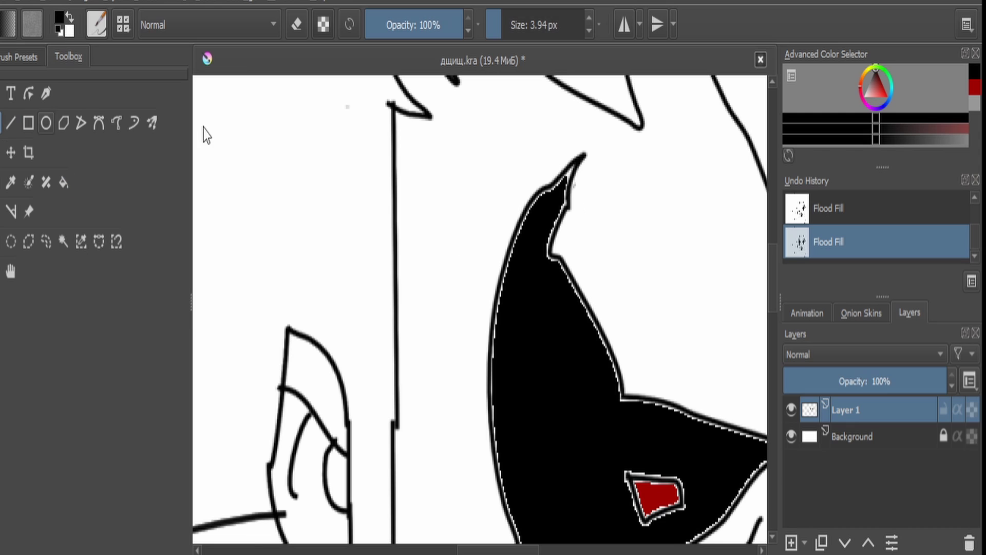
{"action": "left_click_drag", "start_coordinate": [569, 176], "coordinate": [573, 167]}
{"action": "left_click_drag", "start_coordinate": [637, 240], "coordinate": [203, 309]}
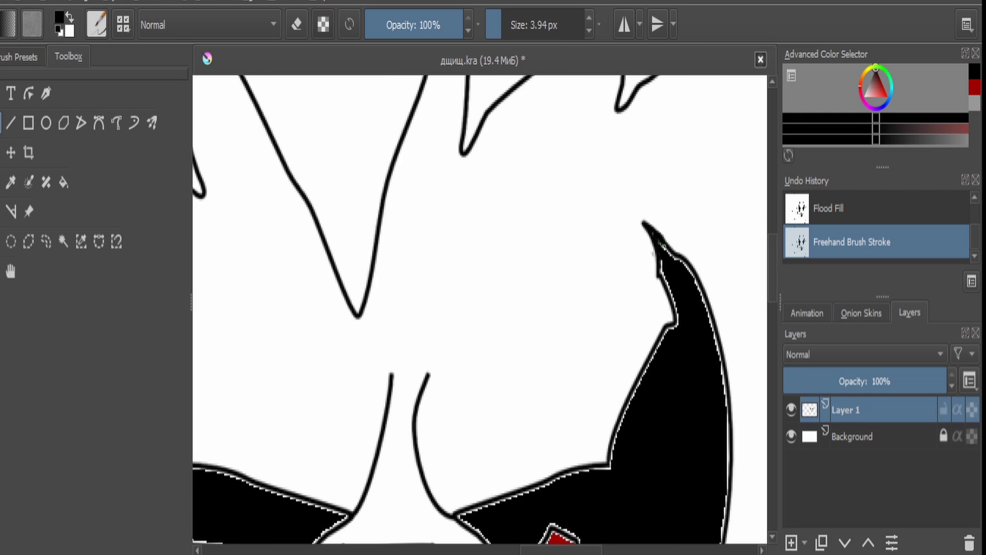
{"action": "left_click_drag", "start_coordinate": [662, 246], "coordinate": [663, 261]}
{"action": "scroll", "coordinate": [601, 311], "scroll_direction": "down", "scroll_amount": 4}
Pick a light grey and flood-fill the face and the enclosed parts of the nose with it.
{"action": "left_click", "coordinate": [864, 93]}
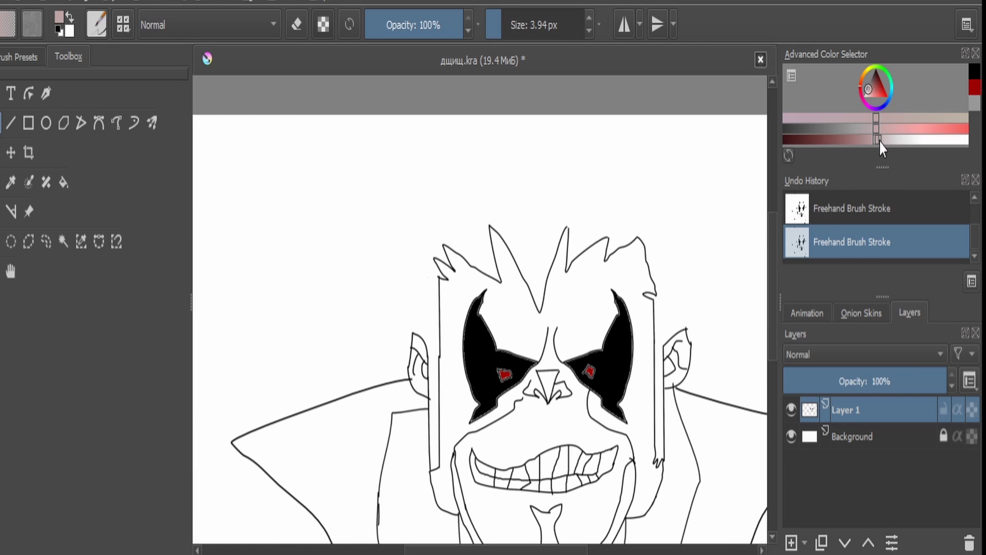
{"action": "left_click", "coordinate": [904, 140]}
{"action": "left_click", "coordinate": [64, 184]}
{"action": "left_click", "coordinate": [458, 325]}
{"action": "scroll", "coordinate": [699, 455], "scroll_direction": "up", "scroll_amount": 1}
{"action": "left_click_drag", "start_coordinate": [699, 454], "coordinate": [412, 176]}
{"action": "scroll", "coordinate": [409, 176], "scroll_direction": "down", "scroll_amount": 4}
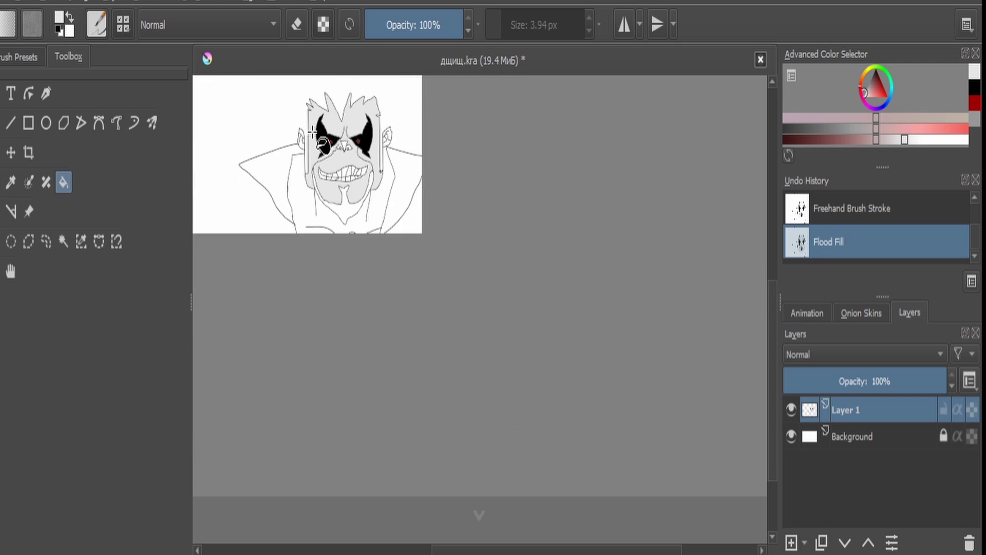
{"action": "scroll", "coordinate": [311, 133], "scroll_direction": "up", "scroll_amount": 4}
{"action": "left_click", "coordinate": [513, 162]}
{"action": "left_click", "coordinate": [536, 173]}
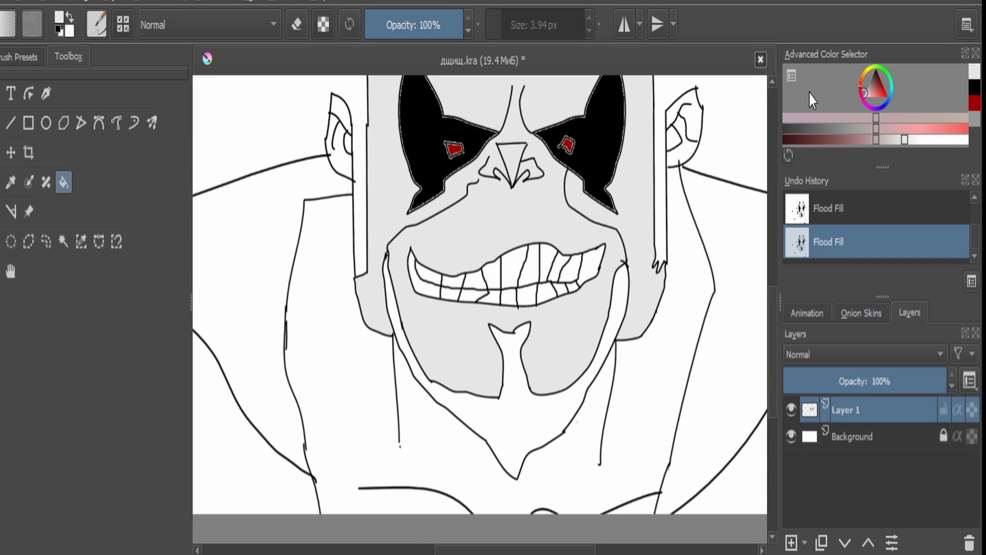
Switch the fill color to black and fill the goatee shape around the jaw and chin.
{"action": "left_click_drag", "start_coordinate": [904, 139], "coordinate": [964, 139]}
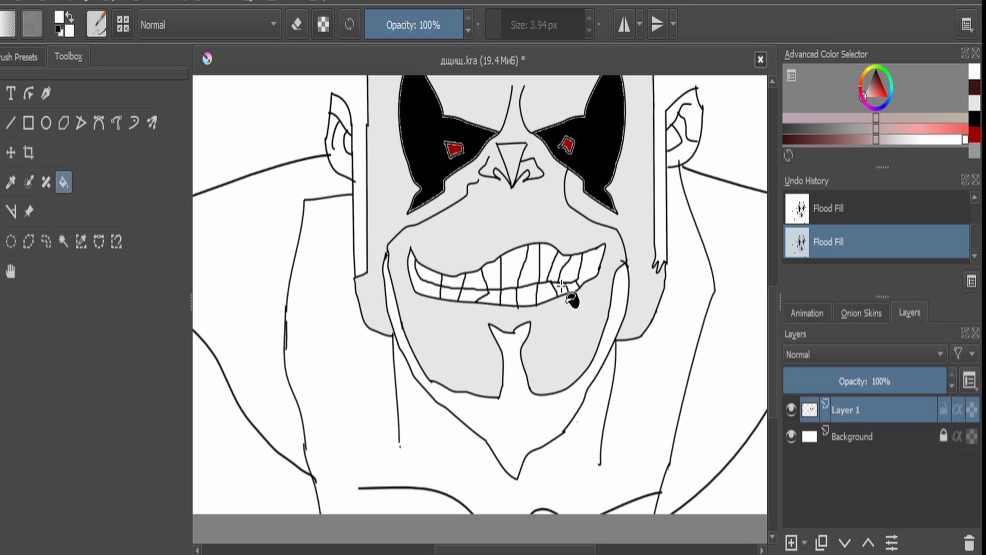
{"action": "key", "text": "x"}
{"action": "left_click", "coordinate": [517, 443]}
{"action": "scroll", "coordinate": [517, 443], "scroll_direction": "down", "scroll_amount": 3}
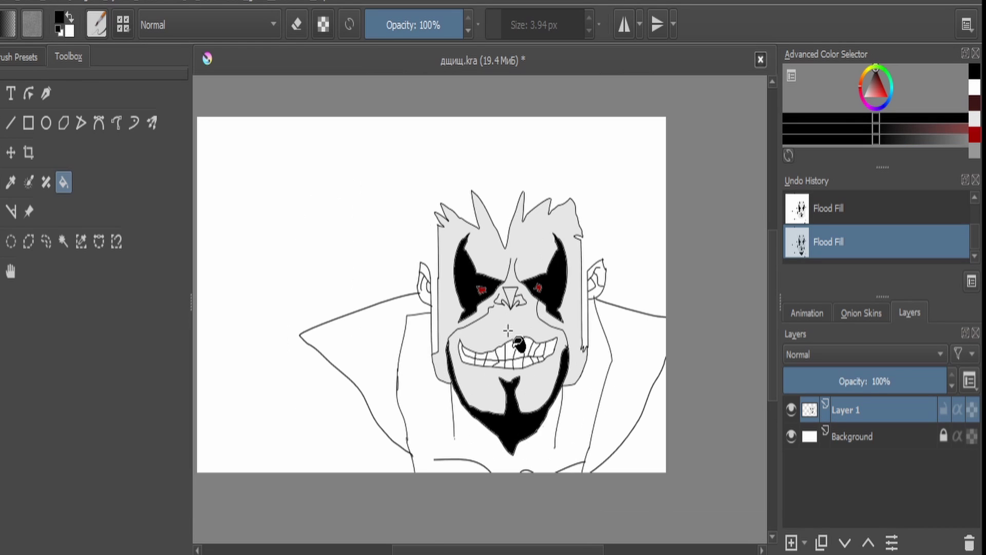
Try to draw a curved inner collar line down from the right ear.
{"action": "left_click", "coordinate": [116, 123]}
{"action": "scroll", "coordinate": [597, 226], "scroll_direction": "up", "scroll_amount": 3}
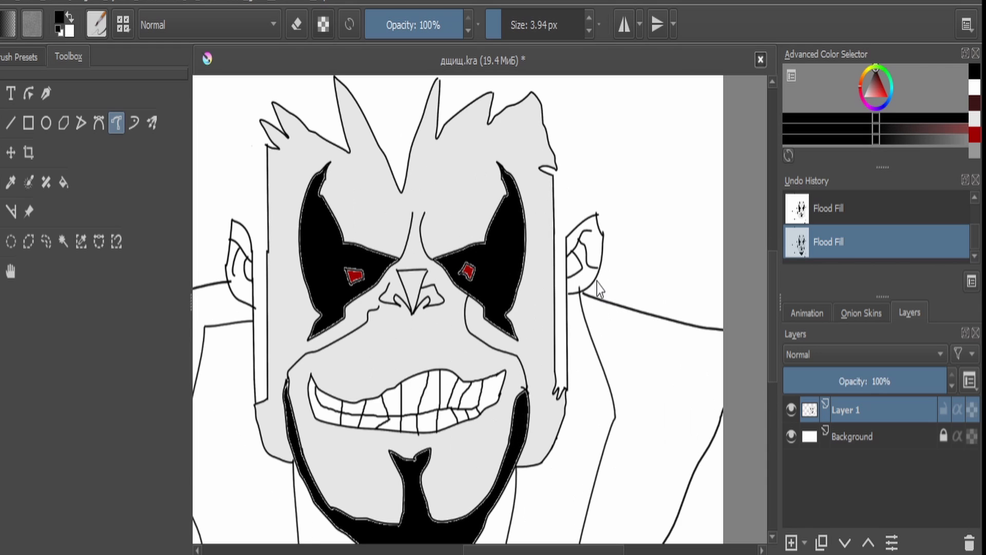
{"action": "mouse_move", "coordinate": [639, 342]}
{"action": "left_mouse_down"}
{"action": "mouse_move", "coordinate": [632, 531]}
{"action": "mouse_move", "coordinate": [618, 554]}
{"action": "left_mouse_up"}
{"action": "mouse_move", "coordinate": [460, 525]}
{"action": "left_mouse_down"}
{"action": "mouse_move", "coordinate": [700, 470]}
{"action": "mouse_move", "coordinate": [523, 352]}
{"action": "mouse_move", "coordinate": [460, 286]}
{"action": "left_mouse_up"}
{"action": "scroll", "coordinate": [460, 286], "scroll_direction": "down", "scroll_amount": 2}
{"action": "key", "text": "ctrl+t"}
{"action": "left_click_drag", "start_coordinate": [538, 264], "coordinate": [514, 195]}
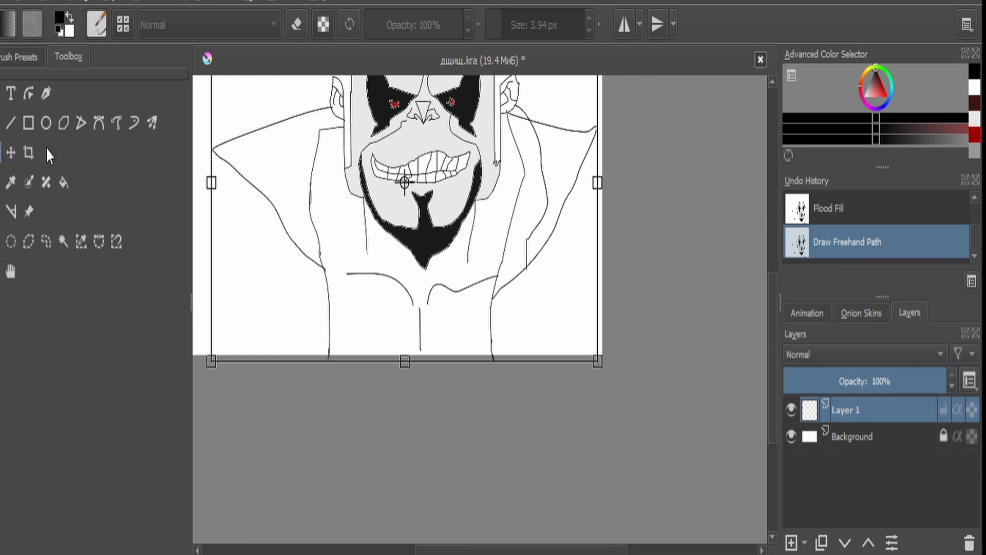
{"action": "left_click", "coordinate": [1, 131]}
{"action": "key", "text": "ctrl+z"}
{"action": "key", "text": "ctrl+z"}
Scale the whole drawing down and reposition it on the canvas.
{"action": "left_click", "coordinate": [1, 153]}
{"action": "left_click_drag", "start_coordinate": [396, 190], "coordinate": [365, 277]}
{"action": "left_click_drag", "start_coordinate": [592, 159], "coordinate": [518, 254]}
{"action": "mouse_move", "coordinate": [488, 282]}
{"action": "left_mouse_down"}
{"action": "mouse_move", "coordinate": [525, 142]}
{"action": "mouse_move", "coordinate": [568, 102]}
{"action": "left_mouse_up"}
Set the brush size to 2.94 px and draw two long curved lines beside the right ear, down inside the collar.
{"action": "left_click", "coordinate": [116, 122]}
{"action": "scroll", "coordinate": [427, 177], "scroll_direction": "up", "scroll_amount": 3}
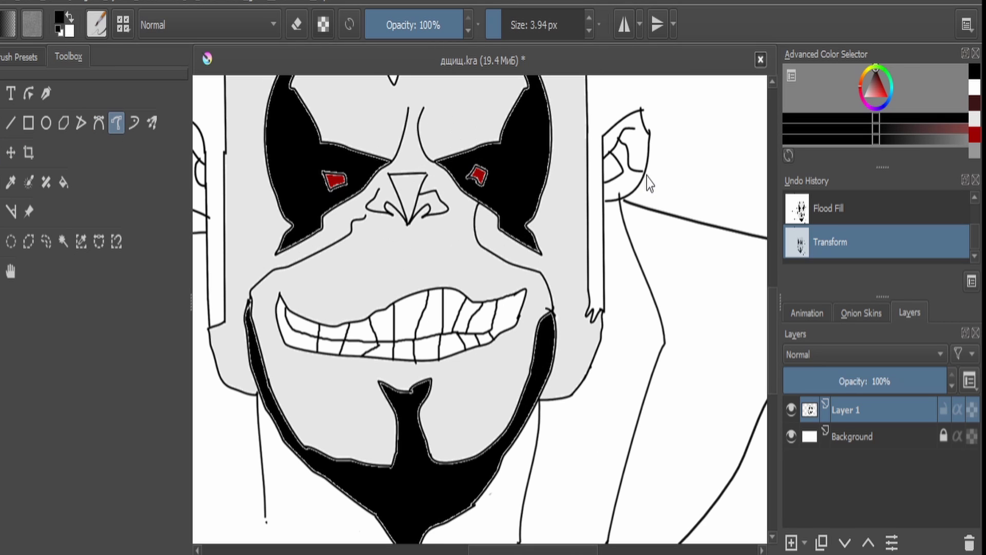
{"action": "left_click_drag", "start_coordinate": [641, 180], "coordinate": [701, 323]}
{"action": "key", "text": "ctrl+z"}
{"action": "left_click", "coordinate": [589, 31]}
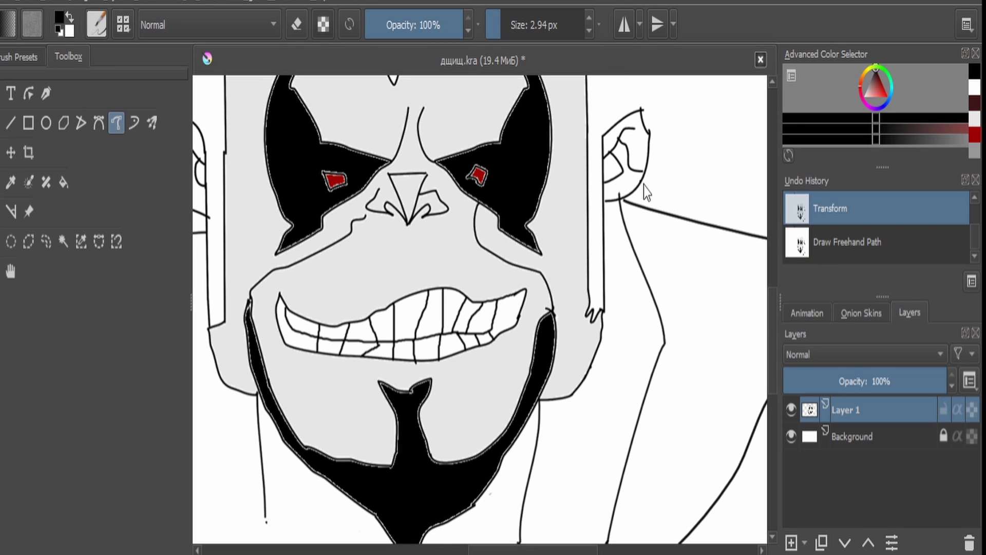
{"action": "mouse_move", "coordinate": [643, 184]}
{"action": "left_mouse_down"}
{"action": "mouse_move", "coordinate": [704, 311]}
{"action": "mouse_move", "coordinate": [709, 417]}
{"action": "mouse_move", "coordinate": [648, 521]}
{"action": "left_mouse_up"}
{"action": "mouse_move", "coordinate": [670, 128]}
{"action": "left_mouse_down"}
{"action": "mouse_move", "coordinate": [726, 334]}
{"action": "mouse_move", "coordinate": [693, 522]}
{"action": "mouse_move", "coordinate": [678, 532]}
{"action": "left_mouse_up"}
Move the drawing right and draw a curved line from the left ear down inside the left collar.
{"action": "left_click", "coordinate": [1, 152]}
{"action": "left_click_drag", "start_coordinate": [287, 298], "coordinate": [549, 345]}
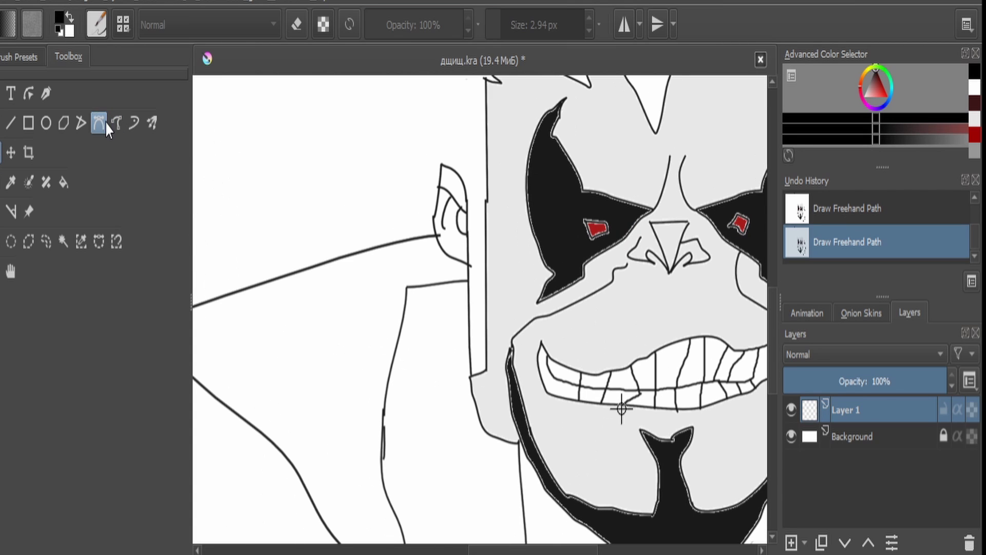
{"action": "left_click", "coordinate": [116, 123]}
{"action": "mouse_move", "coordinate": [437, 191]}
{"action": "left_mouse_down"}
{"action": "mouse_move", "coordinate": [390, 271]}
{"action": "mouse_move", "coordinate": [360, 397]}
{"action": "left_mouse_up"}
{"action": "scroll", "coordinate": [509, 329], "scroll_direction": "down", "scroll_amount": 3}
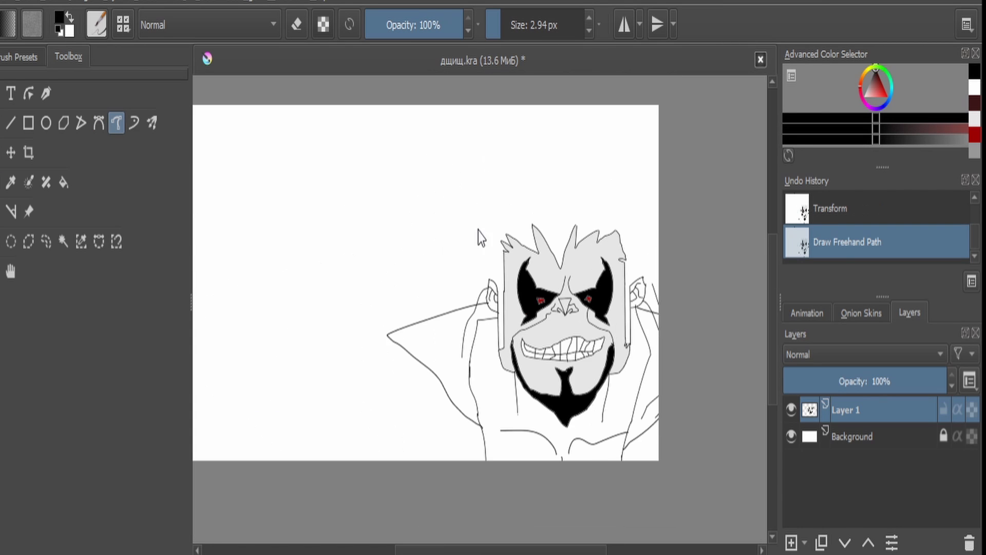
Move the drawing left and draw a second, outer curved line beside the left ear, down inside the collar.
{"action": "left_click", "coordinate": [1, 152]}
{"action": "left_click_drag", "start_coordinate": [523, 284], "coordinate": [454, 273]}
{"action": "scroll", "coordinate": [397, 175], "scroll_direction": "up", "scroll_amount": 1}
{"action": "left_click", "coordinate": [116, 122]}
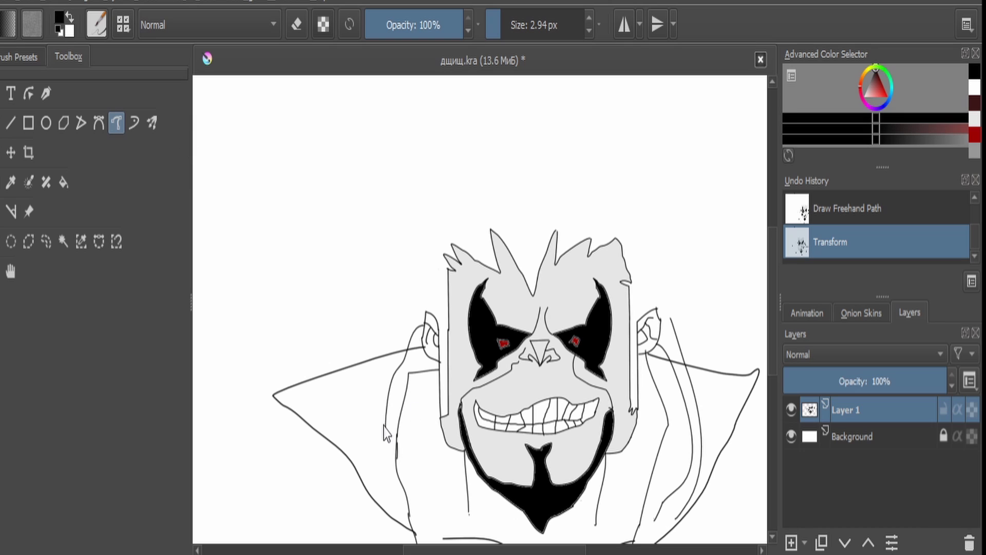
{"action": "mouse_move", "coordinate": [394, 310]}
{"action": "left_mouse_down"}
{"action": "mouse_move", "coordinate": [365, 428]}
{"action": "mouse_move", "coordinate": [380, 508]}
{"action": "mouse_move", "coordinate": [389, 509]}
{"action": "mouse_move", "coordinate": [383, 445]}
{"action": "mouse_move", "coordinate": [411, 378]}
{"action": "left_mouse_up"}
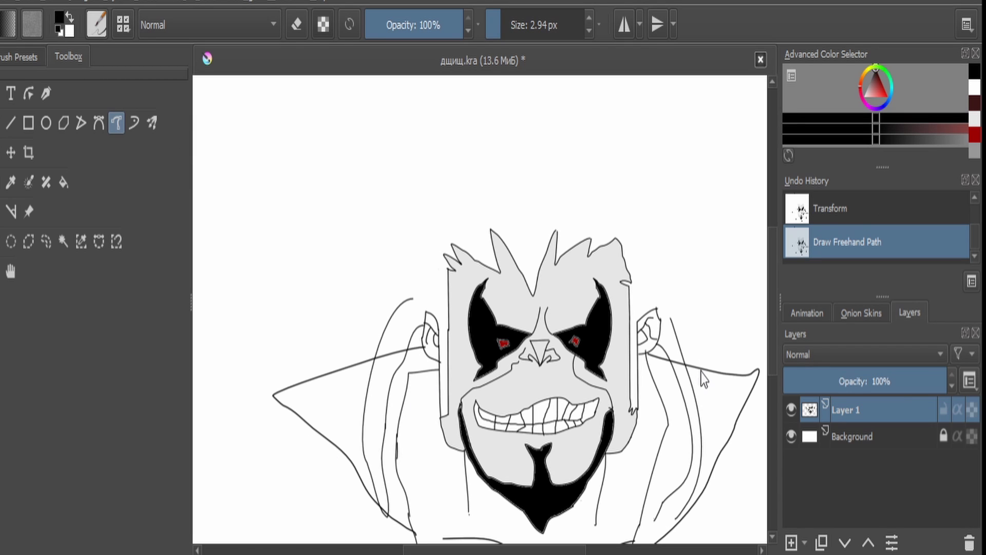
Add a short line above the right collar beside the ear and join the right inner lines at their lower ends.
{"action": "left_click_drag", "start_coordinate": [688, 314], "coordinate": [685, 305]}
{"action": "mouse_move", "coordinate": [678, 516]}
{"action": "left_mouse_down"}
{"action": "mouse_move", "coordinate": [671, 528]}
{"action": "mouse_move", "coordinate": [652, 528]}
{"action": "left_mouse_up"}
{"action": "key", "text": "ctrl+z"}
{"action": "left_click_drag", "start_coordinate": [682, 482], "coordinate": [655, 488]}
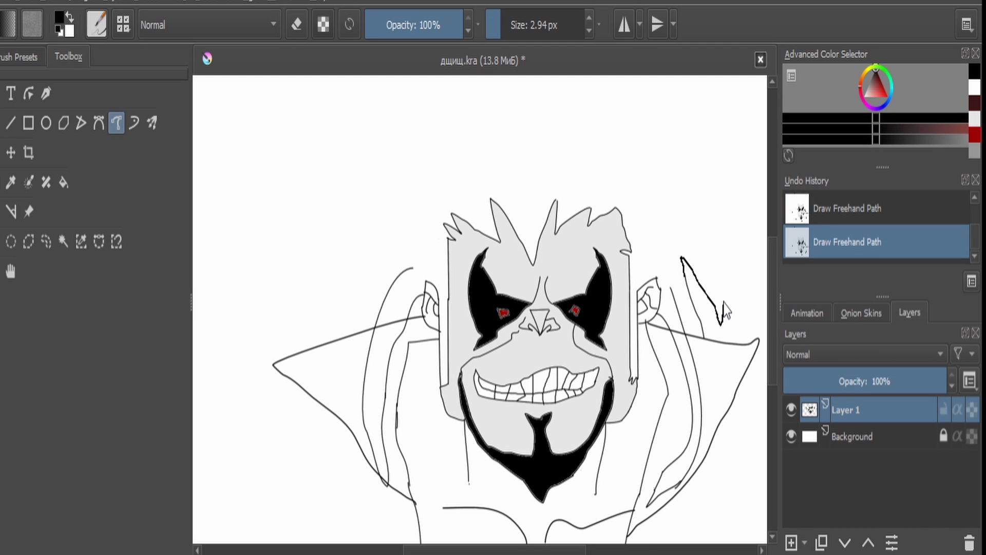
Draw a large spiky hair outline from beside the right ear, over the head and down to the left ear.
{"action": "left_click_drag", "start_coordinate": [679, 177], "coordinate": [689, 103]}
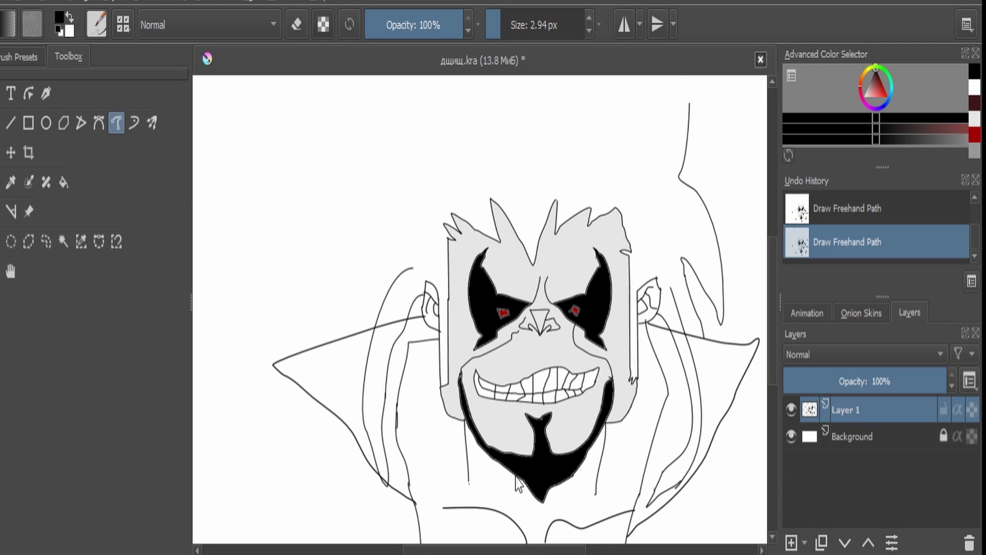
{"action": "mouse_move", "coordinate": [689, 103]}
{"action": "left_mouse_down"}
{"action": "mouse_move", "coordinate": [589, 78]}
{"action": "mouse_move", "coordinate": [518, 116]}
{"action": "left_mouse_up"}
{"action": "scroll", "coordinate": [506, 139], "scroll_direction": "up", "scroll_amount": 1}
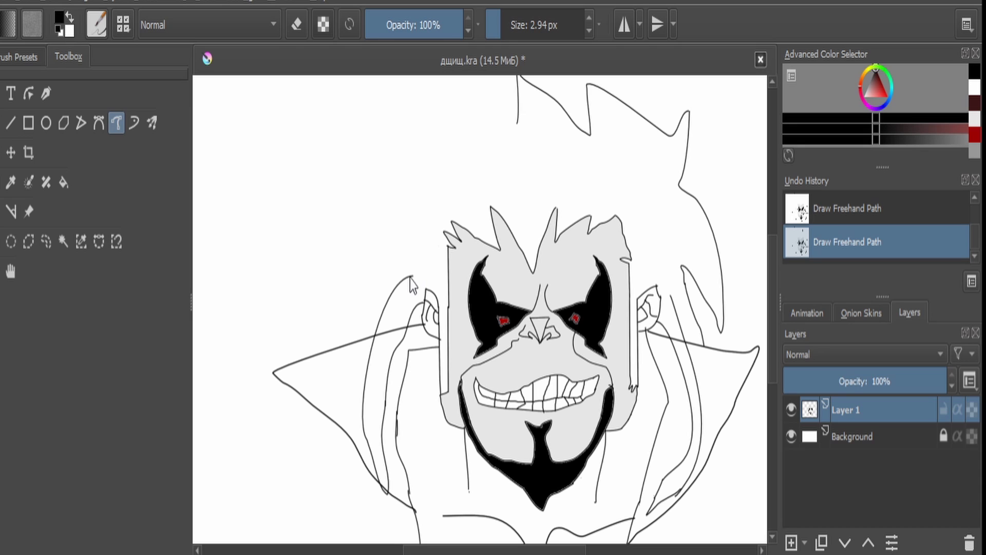
{"action": "mouse_move", "coordinate": [370, 173]}
{"action": "left_mouse_down"}
{"action": "mouse_move", "coordinate": [408, 104]}
{"action": "mouse_move", "coordinate": [526, 115]}
{"action": "left_mouse_up"}
{"action": "scroll", "coordinate": [587, 306], "scroll_direction": "down", "scroll_amount": 3}
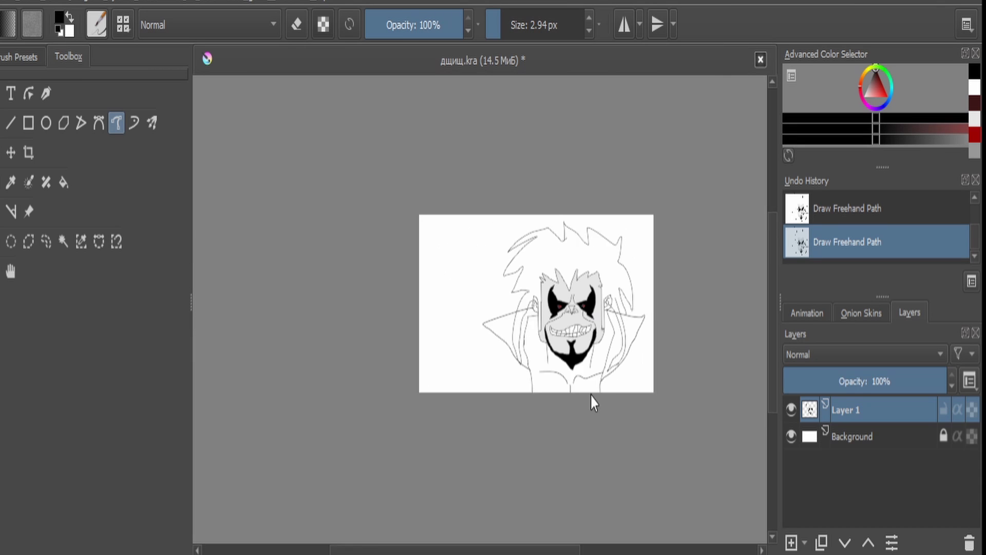
{"action": "scroll", "coordinate": [589, 396], "scroll_direction": "up", "scroll_amount": 2}
{"action": "scroll", "coordinate": [505, 249], "scroll_direction": "down", "scroll_amount": 1}
{"action": "scroll", "coordinate": [504, 249], "scroll_direction": "up", "scroll_amount": 1}
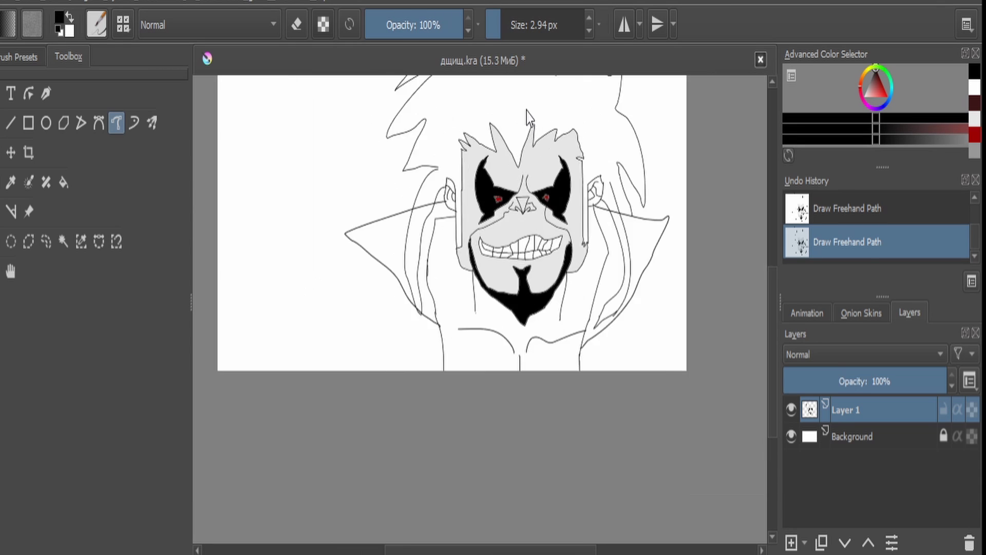
Try to flood-fill the large hair outline with black.
{"action": "scroll", "coordinate": [501, 257], "scroll_direction": "down", "scroll_amount": 3}
{"action": "key", "text": "ctrl+z"}
{"action": "scroll", "coordinate": [509, 222], "scroll_direction": "up", "scroll_amount": 1}
{"action": "scroll", "coordinate": [525, 150], "scroll_direction": "up", "scroll_amount": 4}
{"action": "left_click_drag", "start_coordinate": [524, 154], "coordinate": [501, 312]}
{"action": "left_click", "coordinate": [64, 182]}
{"action": "left_click", "coordinate": [533, 209]}
{"action": "key", "text": "ctrl+z"}
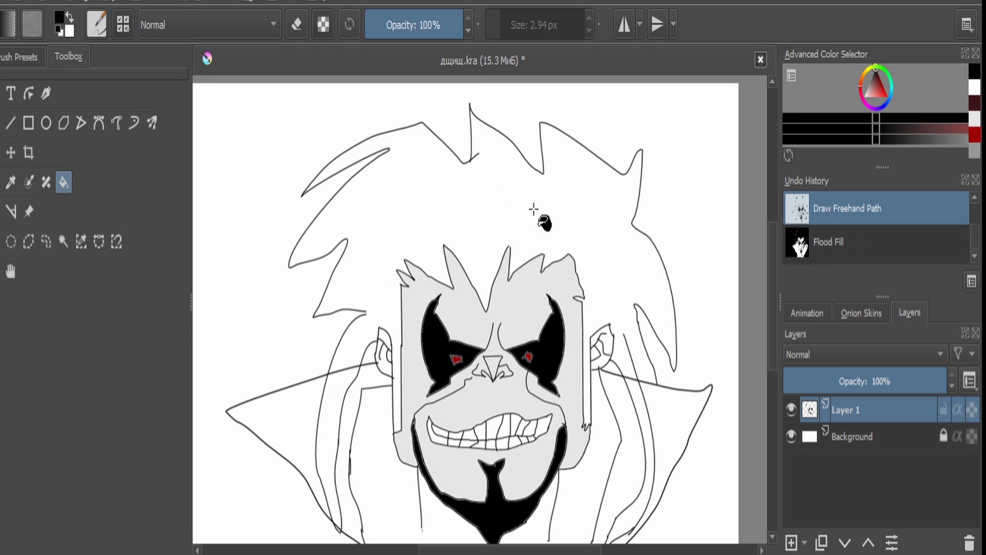
Flood-fill the long curved hair strands inside both sides of the collar with black.
{"action": "left_click", "coordinate": [645, 423]}
{"action": "left_click", "coordinate": [340, 414]}
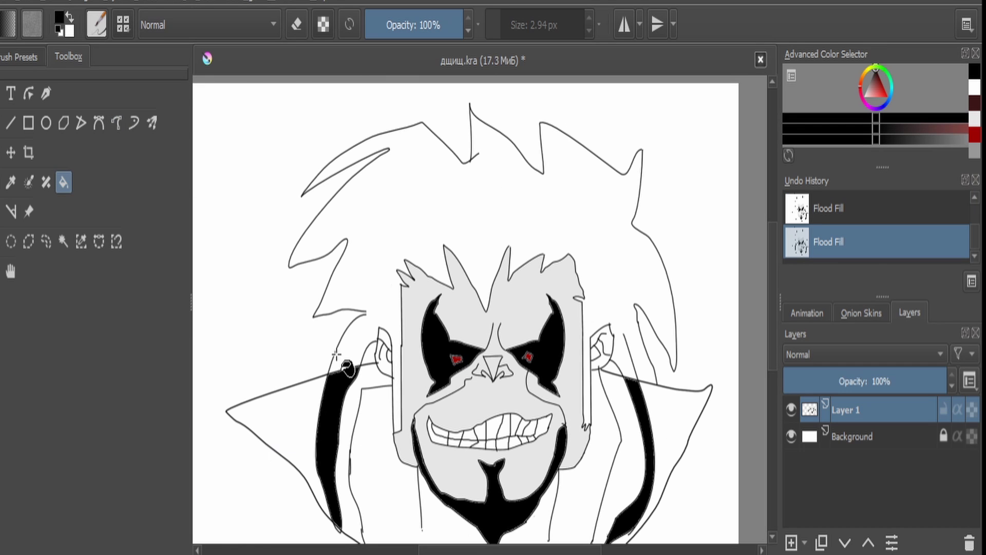
Close the gap at the hair outline's end above the left ear and flood-fill the spiky hair with black.
{"action": "key", "text": "b"}
{"action": "left_click_drag", "start_coordinate": [365, 316], "coordinate": [366, 309]}
{"action": "key", "text": "ctrl+z"}
{"action": "scroll", "coordinate": [360, 350], "scroll_direction": "up", "scroll_amount": 2}
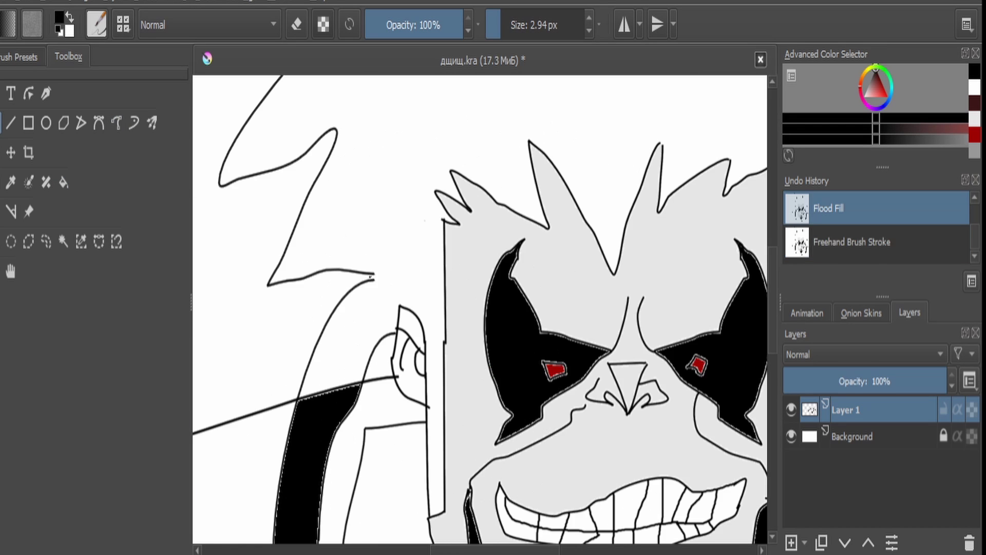
{"action": "left_click_drag", "start_coordinate": [372, 275], "coordinate": [372, 283]}
{"action": "scroll", "coordinate": [365, 305], "scroll_direction": "down", "scroll_amount": 2}
{"action": "left_click", "coordinate": [63, 183]}
{"action": "left_click", "coordinate": [310, 183]}
{"action": "scroll", "coordinate": [352, 379], "scroll_direction": "up", "scroll_amount": 2}
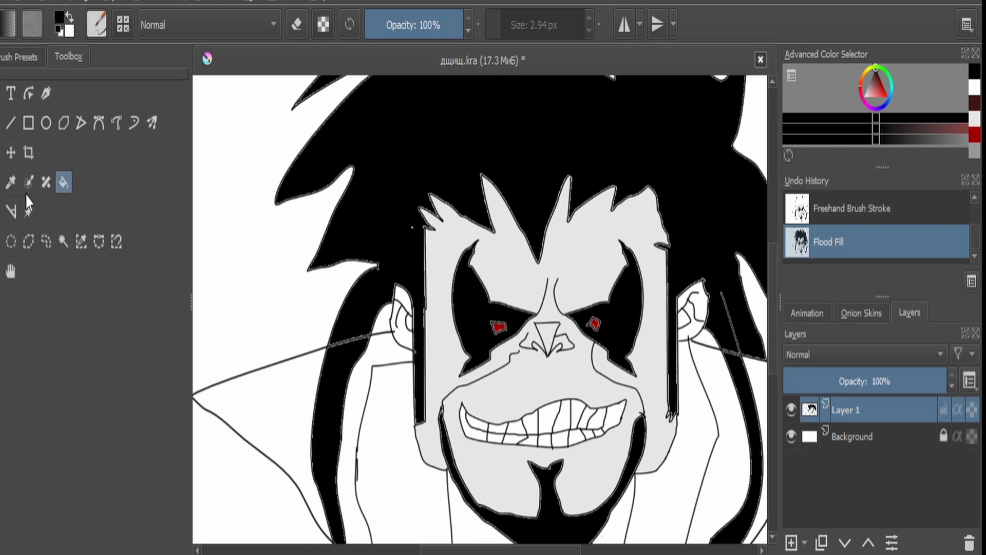
Paint black over the collar lines crossing the hair strands on both sides with a 23.33 px brush.
{"action": "key", "text": "b"}
{"action": "left_click_drag", "start_coordinate": [344, 353], "coordinate": [359, 343]}
{"action": "mouse_move", "coordinate": [360, 342]}
{"action": "left_mouse_down"}
{"action": "mouse_move", "coordinate": [370, 342]}
{"action": "mouse_move", "coordinate": [337, 340]}
{"action": "left_mouse_up"}
{"action": "scroll", "coordinate": [731, 352], "scroll_direction": "down", "scroll_amount": 1}
{"action": "left_click_drag", "start_coordinate": [708, 410], "coordinate": [708, 381]}
{"action": "scroll", "coordinate": [708, 382], "scroll_direction": "up", "scroll_amount": 2}
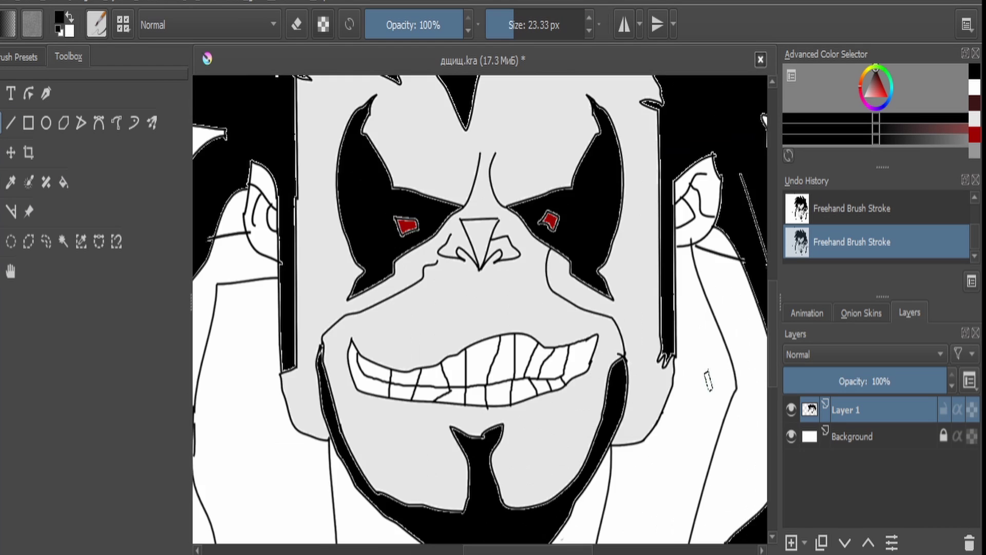
Sample the light grey of the face and flood-fill both ears with it.
{"action": "scroll", "coordinate": [707, 388], "scroll_direction": "down", "scroll_amount": 2}
{"action": "left_click", "coordinate": [13, 184]}
{"action": "left_click", "coordinate": [557, 240]}
{"action": "left_click", "coordinate": [64, 184]}
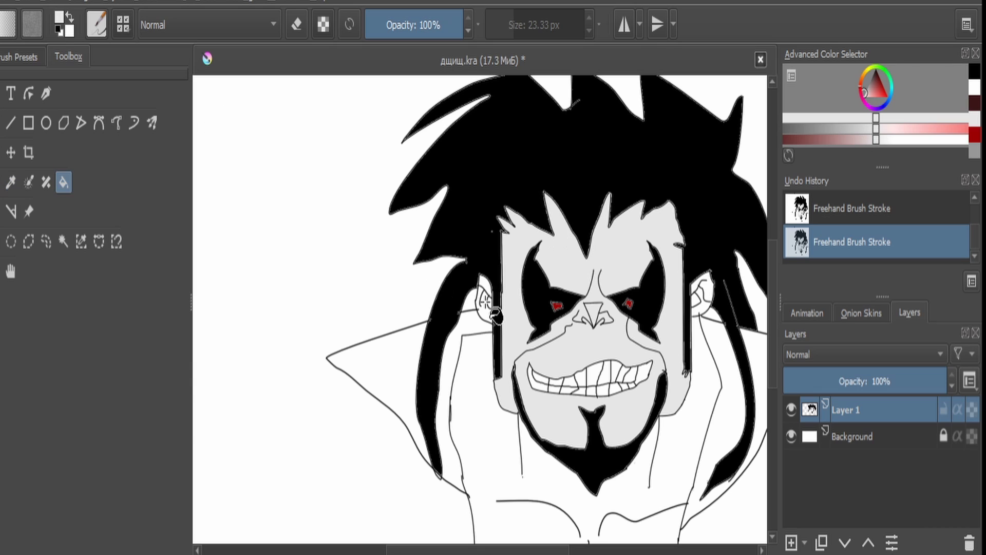
{"action": "left_click", "coordinate": [487, 305]}
{"action": "scroll", "coordinate": [492, 307], "scroll_direction": "up", "scroll_amount": 2}
{"action": "left_click", "coordinate": [497, 306]}
{"action": "left_click_drag", "start_coordinate": [647, 311], "coordinate": [316, 311]}
{"action": "scroll", "coordinate": [587, 310], "scroll_direction": "down", "scroll_amount": 4}
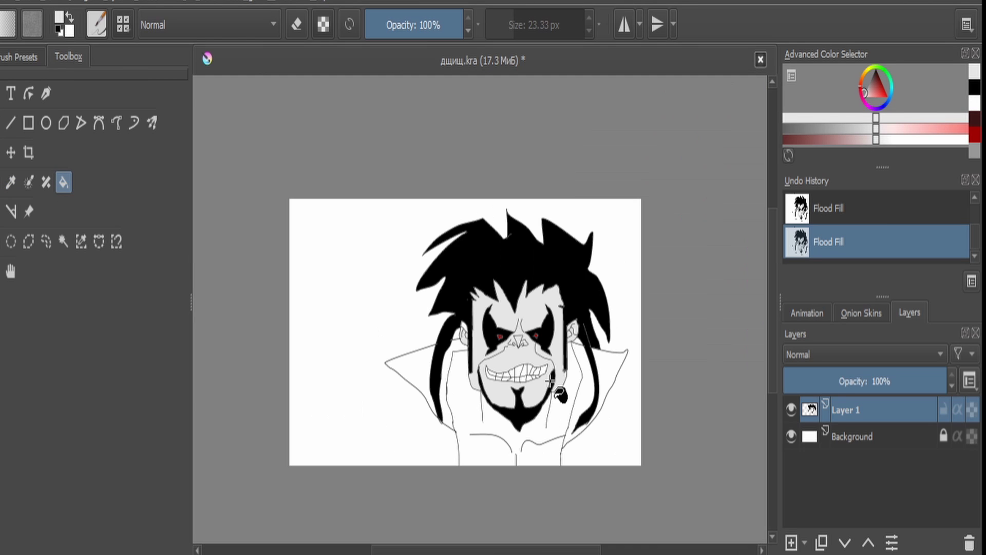
Choose a dark greyish blue-violet and flood-fill both sides of the high collar with it.
{"action": "scroll", "coordinate": [564, 431], "scroll_direction": "up", "scroll_amount": 2}
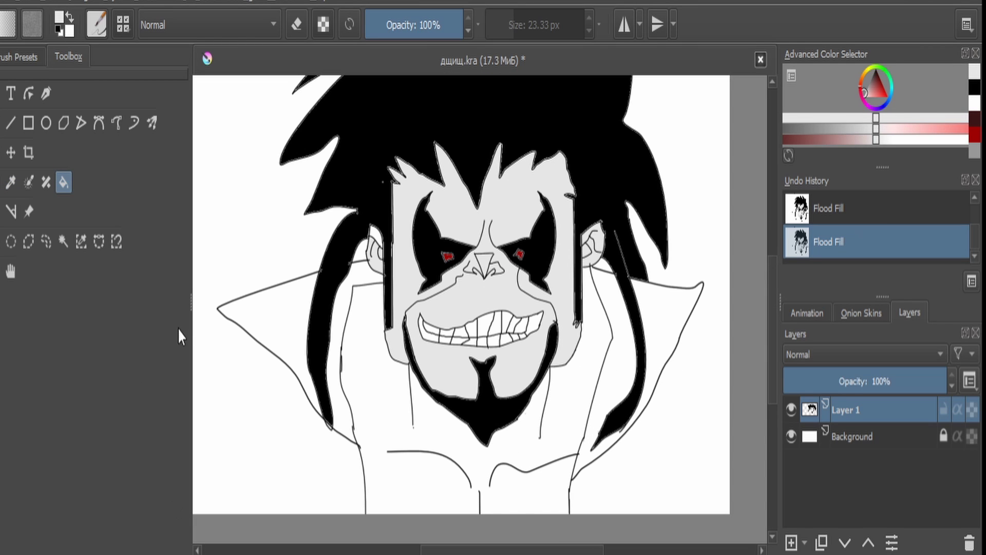
{"action": "left_click", "coordinate": [876, 82]}
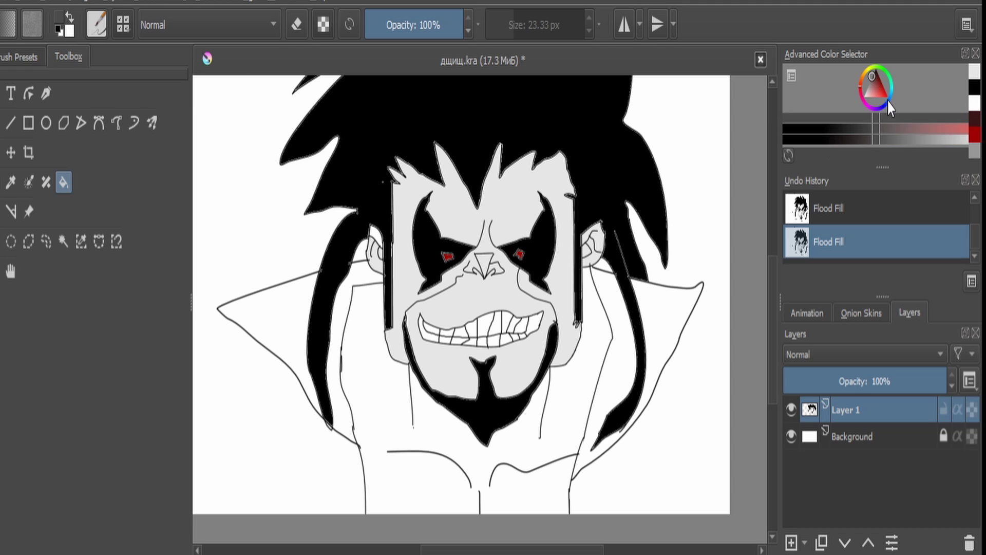
{"action": "left_click", "coordinate": [881, 107]}
{"action": "left_click", "coordinate": [882, 94]}
{"action": "left_click", "coordinate": [871, 84]}
{"action": "left_click", "coordinate": [838, 140]}
{"action": "left_click", "coordinate": [624, 349]}
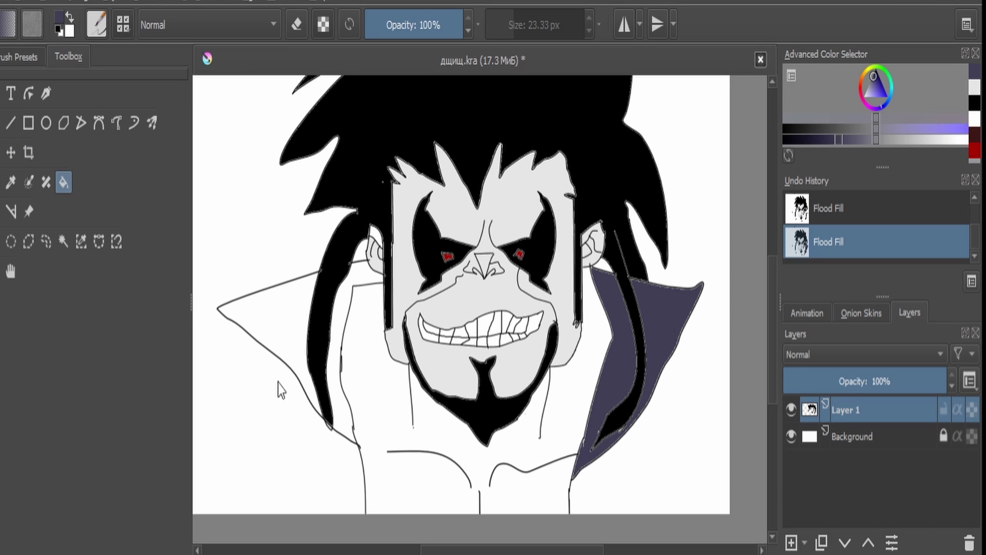
{"action": "left_click", "coordinate": [287, 330]}
{"action": "left_click", "coordinate": [347, 320]}
Move the whole drawing left on the canvas to make room beside the right collar.
{"action": "scroll", "coordinate": [398, 411], "scroll_direction": "down", "scroll_amount": 2}
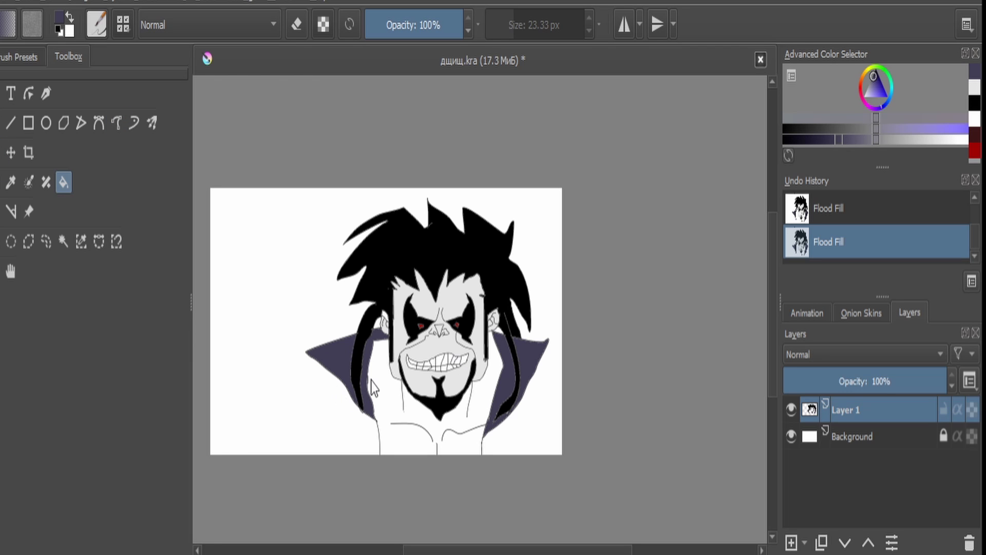
{"action": "scroll", "coordinate": [400, 308], "scroll_direction": "up", "scroll_amount": 1}
{"action": "left_click", "coordinate": [2, 153]}
{"action": "left_click_drag", "start_coordinate": [452, 308], "coordinate": [380, 304]}
Draw a black shoulder curve from behind the right collar down to the canvas edge as a 3.88 px freehand path.
{"action": "left_click", "coordinate": [116, 123]}
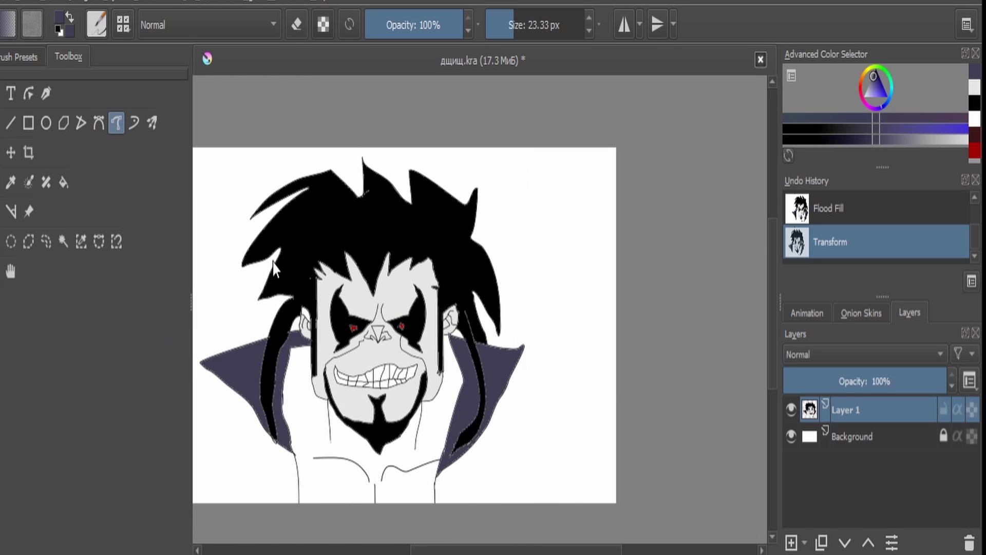
{"action": "scroll", "coordinate": [478, 347], "scroll_direction": "up", "scroll_amount": 2}
{"action": "left_click", "coordinate": [875, 70]}
{"action": "right_click", "coordinate": [876, 71]}
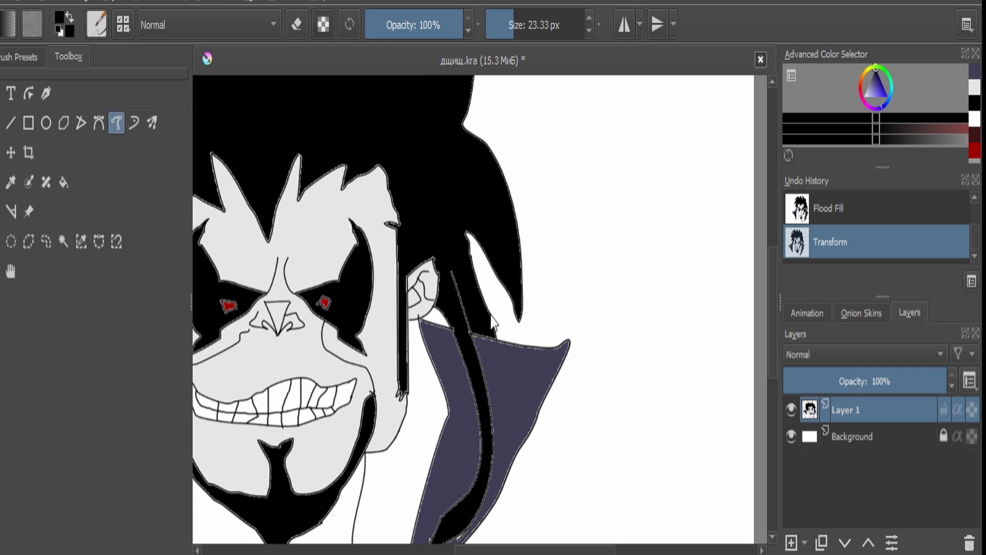
{"action": "mouse_move", "coordinate": [492, 322]}
{"action": "left_mouse_down"}
{"action": "mouse_move", "coordinate": [523, 327]}
{"action": "mouse_move", "coordinate": [520, 301]}
{"action": "mouse_move", "coordinate": [607, 334]}
{"action": "mouse_move", "coordinate": [752, 472]}
{"action": "left_mouse_up"}
{"action": "key", "text": "ctrl+z"}
{"action": "left_click", "coordinate": [502, 26]}
{"action": "key", "text": "ctrl+z"}
{"action": "left_click", "coordinate": [589, 21]}
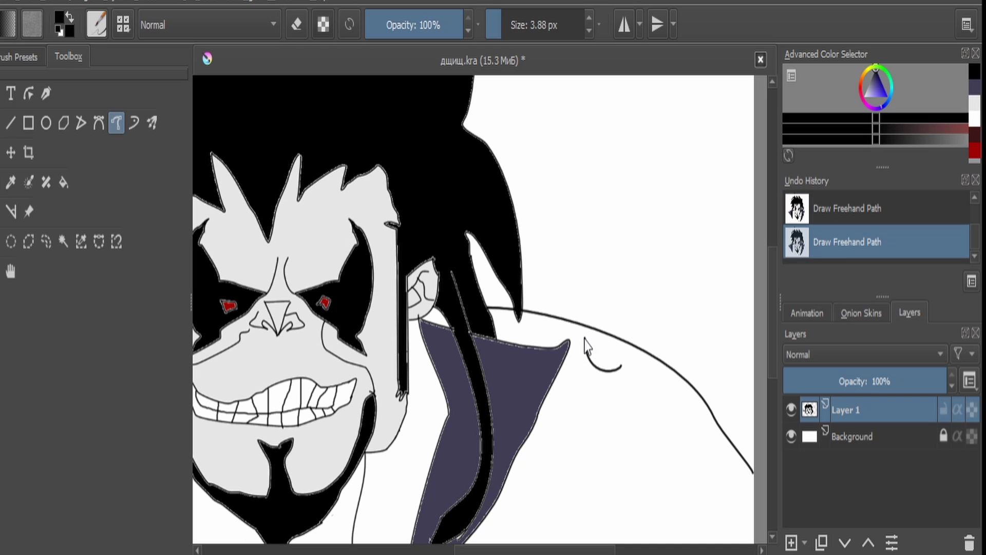
Draw two curved spikes on the right shoulder and two roughly parallel zigzag lines running from the collar to the canvas edge.
{"action": "mouse_move", "coordinate": [585, 337]}
{"action": "left_mouse_down"}
{"action": "mouse_move", "coordinate": [616, 214]}
{"action": "mouse_move", "coordinate": [627, 356]}
{"action": "mouse_move", "coordinate": [588, 347]}
{"action": "left_mouse_up"}
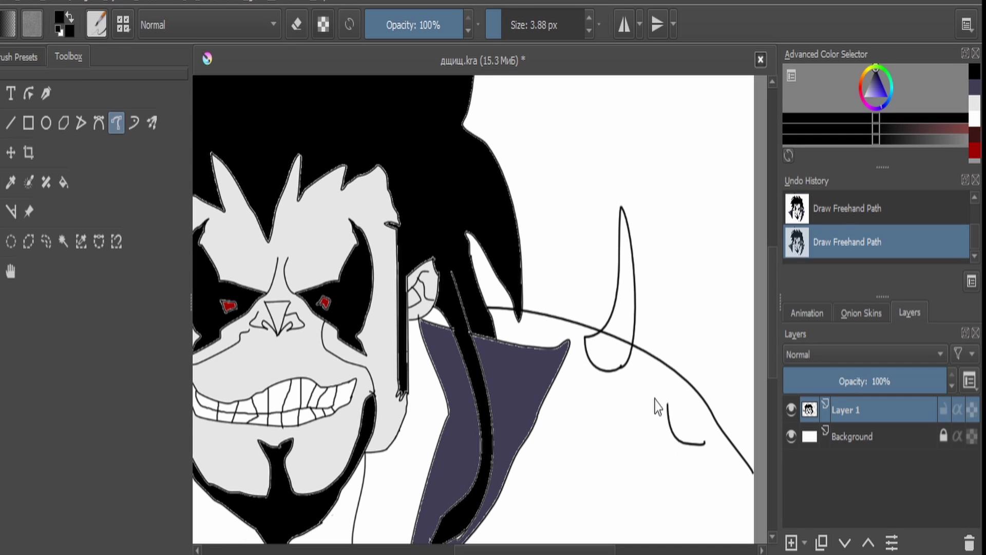
{"action": "mouse_move", "coordinate": [685, 398]}
{"action": "left_mouse_down"}
{"action": "mouse_move", "coordinate": [709, 264]}
{"action": "mouse_move", "coordinate": [704, 451]}
{"action": "left_mouse_up"}
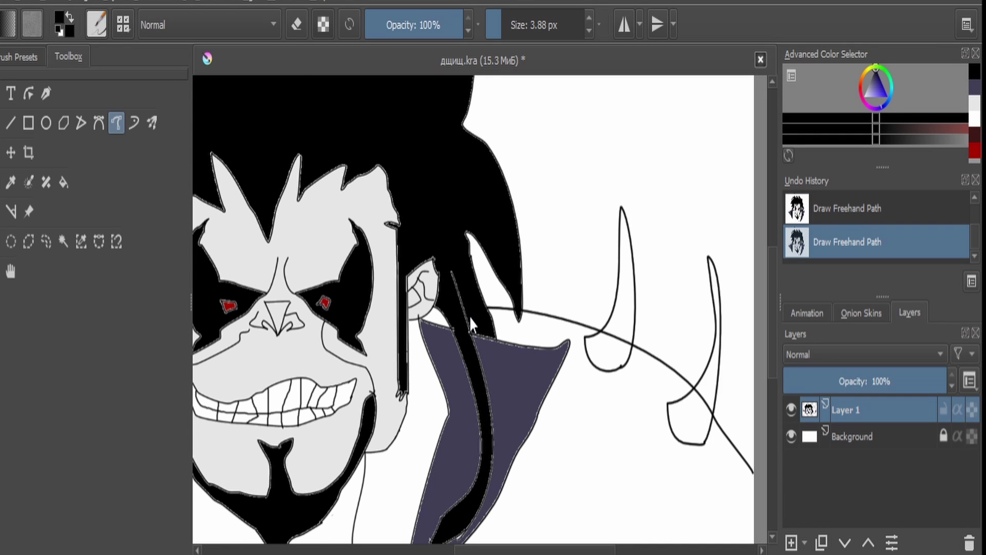
{"action": "scroll", "coordinate": [472, 324], "scroll_direction": "down", "scroll_amount": 2}
{"action": "scroll", "coordinate": [481, 349], "scroll_direction": "up", "scroll_amount": 2}
{"action": "mouse_move", "coordinate": [525, 361]}
{"action": "left_mouse_down"}
{"action": "mouse_move", "coordinate": [574, 406]}
{"action": "mouse_move", "coordinate": [668, 456]}
{"action": "left_mouse_up"}
{"action": "left_click_drag", "start_coordinate": [548, 416], "coordinate": [671, 476]}
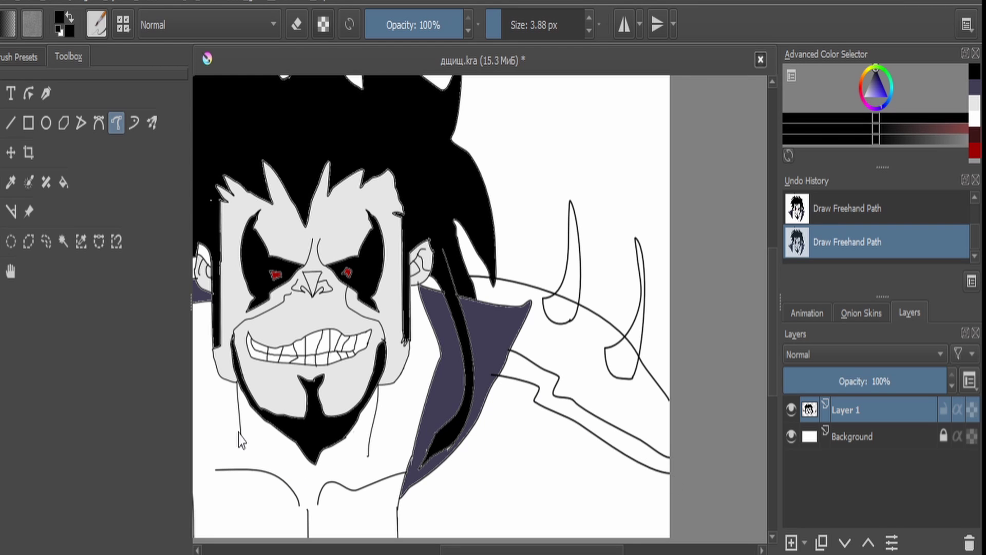
{"action": "left_click", "coordinate": [64, 241]}
{"action": "left_click", "coordinate": [516, 411]}
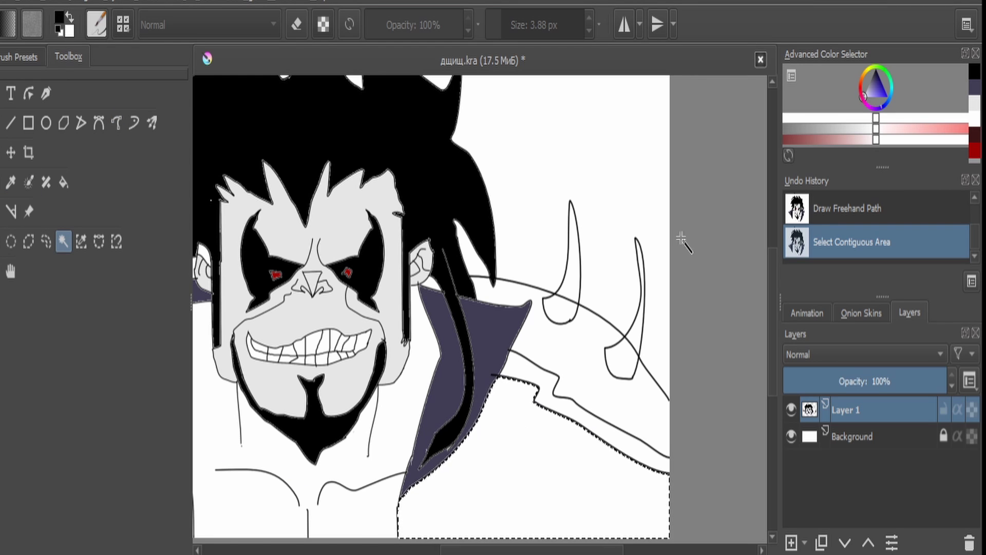
{"action": "key", "text": "ctrl+shift+a"}
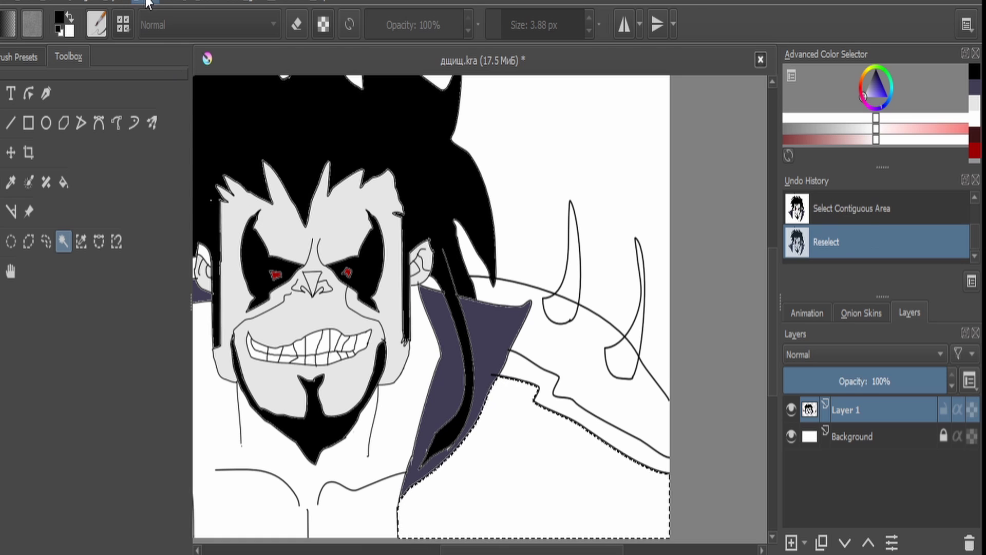
{"action": "key", "text": "ctrl+shift+d"}
{"action": "key", "text": "ctrl+shift+a"}
Scale the whole drawing down and position it so the torso reaches the canvas's lower edge.
{"action": "left_click", "coordinate": [1, 152]}
{"action": "left_click_drag", "start_coordinate": [365, 180], "coordinate": [398, 373]}
{"action": "scroll", "coordinate": [349, 224], "scroll_direction": "down", "scroll_amount": 3}
{"action": "left_click_drag", "start_coordinate": [471, 218], "coordinate": [414, 289]}
{"action": "left_click_drag", "start_coordinate": [329, 361], "coordinate": [338, 290]}
{"action": "left_click_drag", "start_coordinate": [345, 219], "coordinate": [345, 190]}
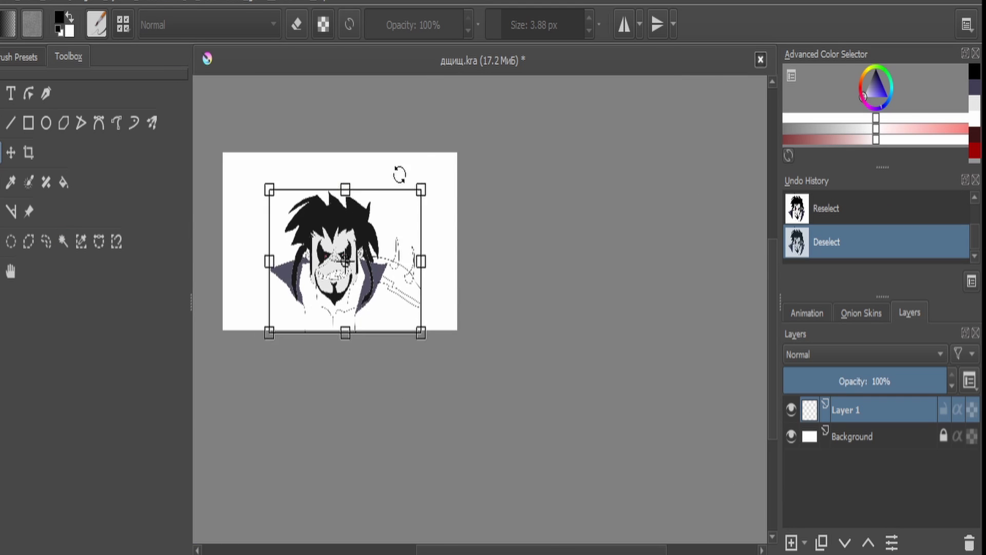
{"action": "scroll", "coordinate": [316, 237], "scroll_direction": "up", "scroll_amount": 4}
{"action": "scroll", "coordinate": [365, 193], "scroll_direction": "down", "scroll_amount": 2}
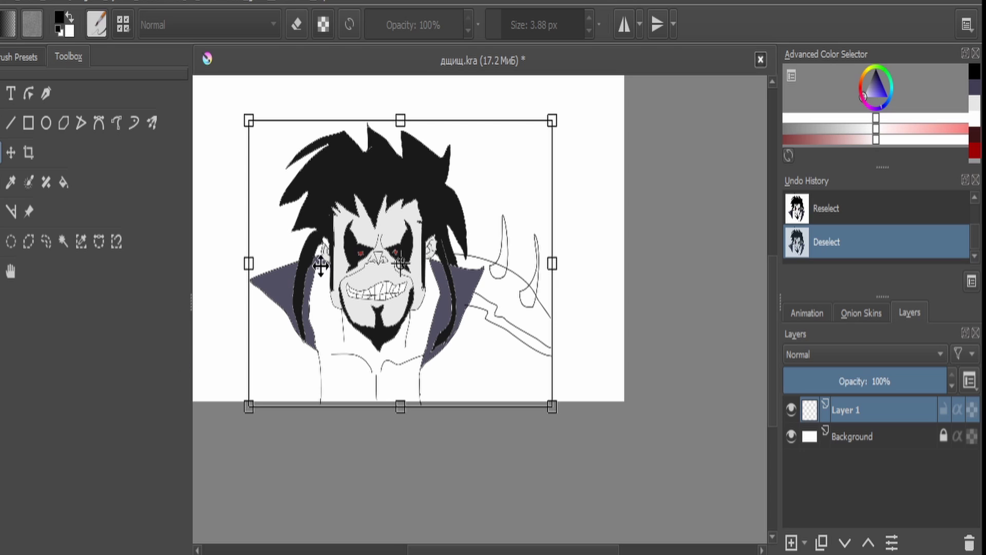
{"action": "scroll", "coordinate": [339, 267], "scroll_direction": "up", "scroll_amount": 2}
{"action": "scroll", "coordinate": [377, 403], "scroll_direction": "up", "scroll_amount": 2}
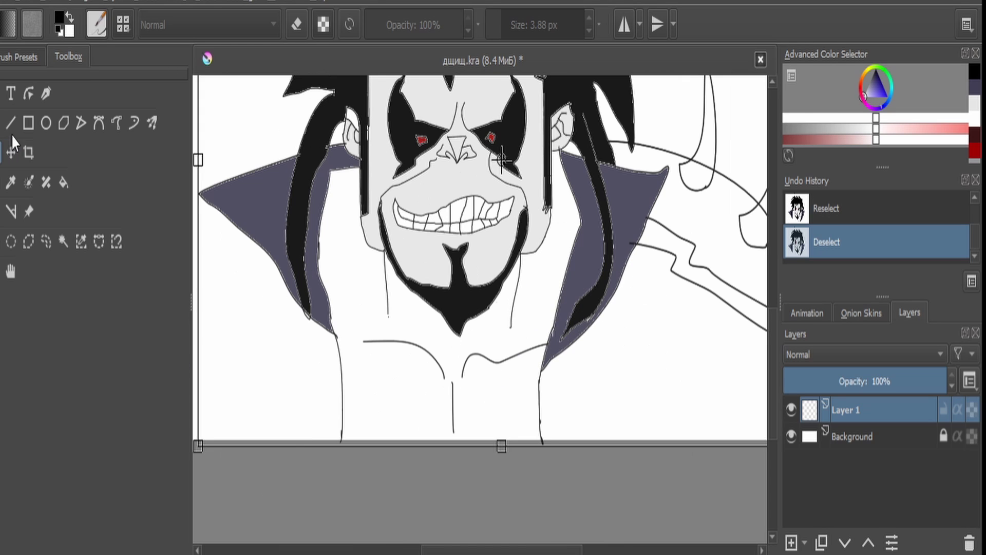
Extend the chest's centre line downward and move the drawing right until the shoulder lines reach the canvas edge.
{"action": "left_click", "coordinate": [117, 123]}
{"action": "scroll", "coordinate": [591, 390], "scroll_direction": "down", "scroll_amount": 2}
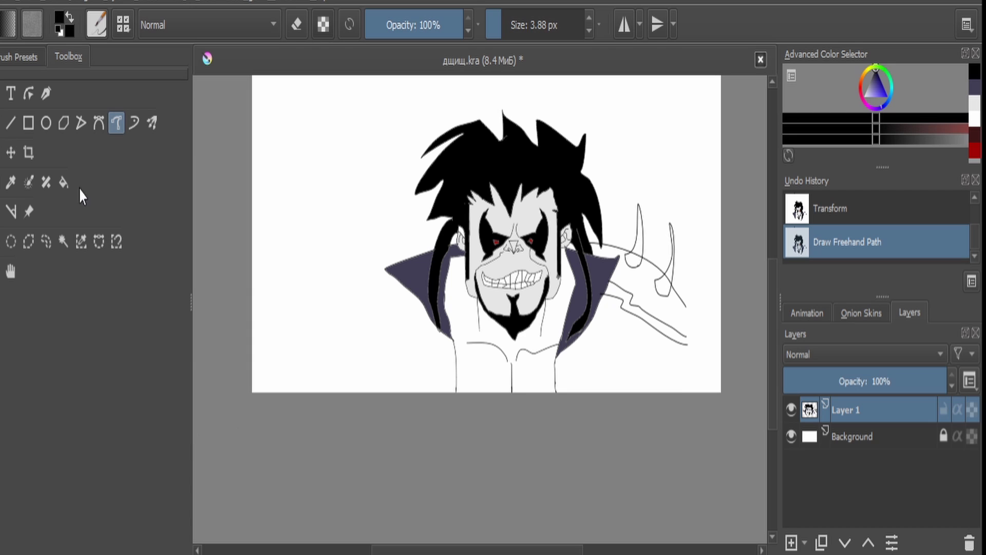
{"action": "left_click", "coordinate": [0, 156]}
{"action": "left_click_drag", "start_coordinate": [431, 246], "coordinate": [466, 242]}
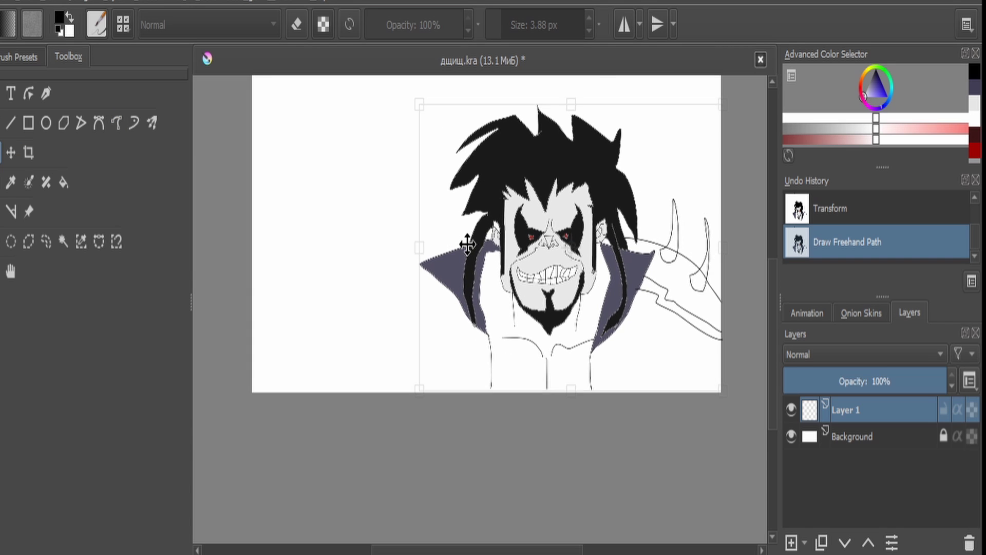
{"action": "scroll", "coordinate": [645, 339], "scroll_direction": "up", "scroll_amount": 1}
{"action": "left_click", "coordinate": [117, 124]}
{"action": "left_click", "coordinate": [64, 242]}
{"action": "left_click", "coordinate": [686, 246]}
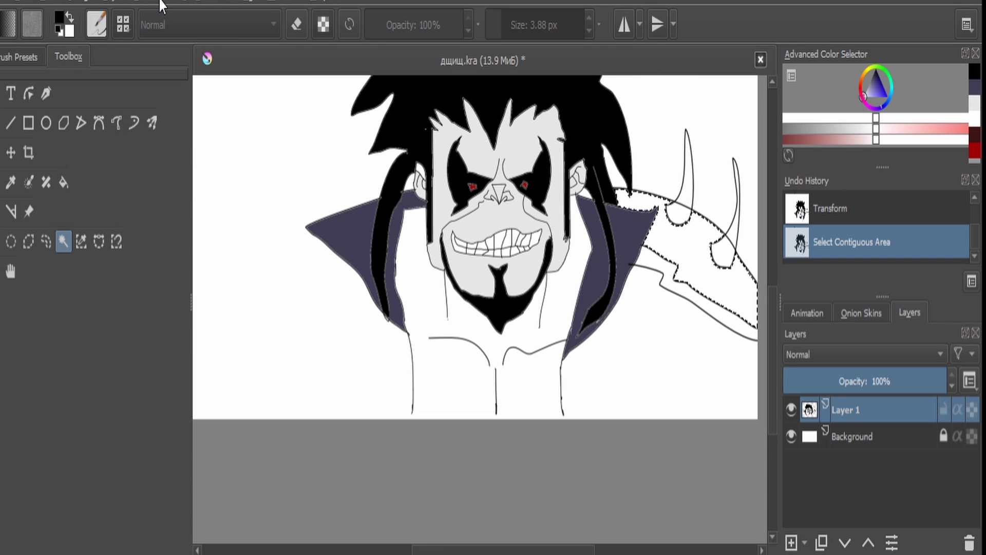
{"action": "left_click", "coordinate": [122, 2]}
{"action": "left_click", "coordinate": [166, 35]}
Extend the two outer torso lines in black down to the canvas's lower edge.
{"action": "scroll", "coordinate": [417, 380], "scroll_direction": "up", "scroll_amount": 2}
{"action": "left_click", "coordinate": [116, 124]}
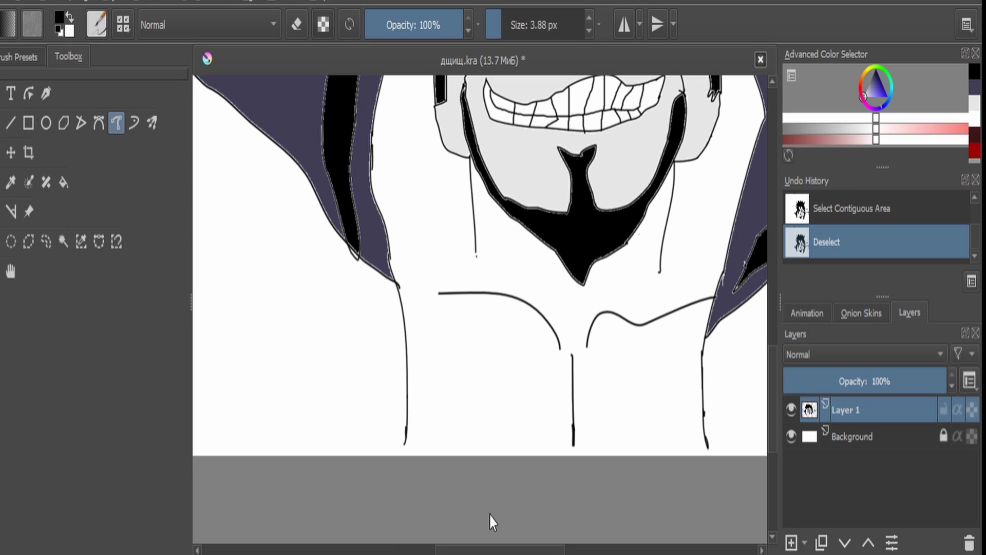
{"action": "left_click", "coordinate": [878, 67]}
{"action": "left_click_drag", "start_coordinate": [404, 452], "coordinate": [404, 456]}
{"action": "left_click_drag", "start_coordinate": [709, 446], "coordinate": [711, 456]}
Select the neck and chest area and flood-fill it with the light grey sampled from the face.
{"action": "scroll", "coordinate": [666, 382], "scroll_direction": "down", "scroll_amount": 4}
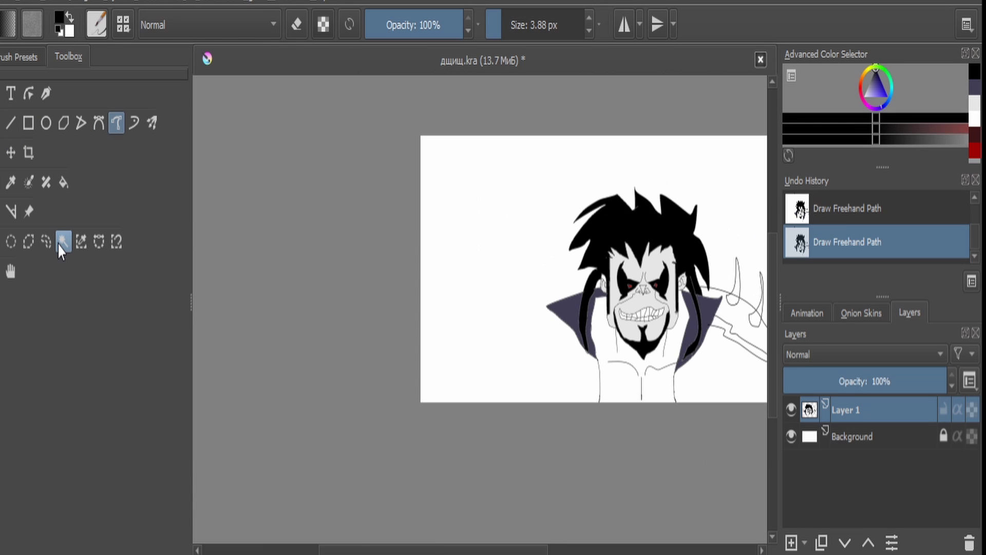
{"action": "left_click", "coordinate": [63, 244]}
{"action": "scroll", "coordinate": [631, 377], "scroll_direction": "up", "scroll_amount": 2}
{"action": "left_click", "coordinate": [631, 377]}
{"action": "left_click", "coordinate": [11, 182]}
{"action": "left_click", "coordinate": [639, 155]}
{"action": "left_click", "coordinate": [64, 182]}
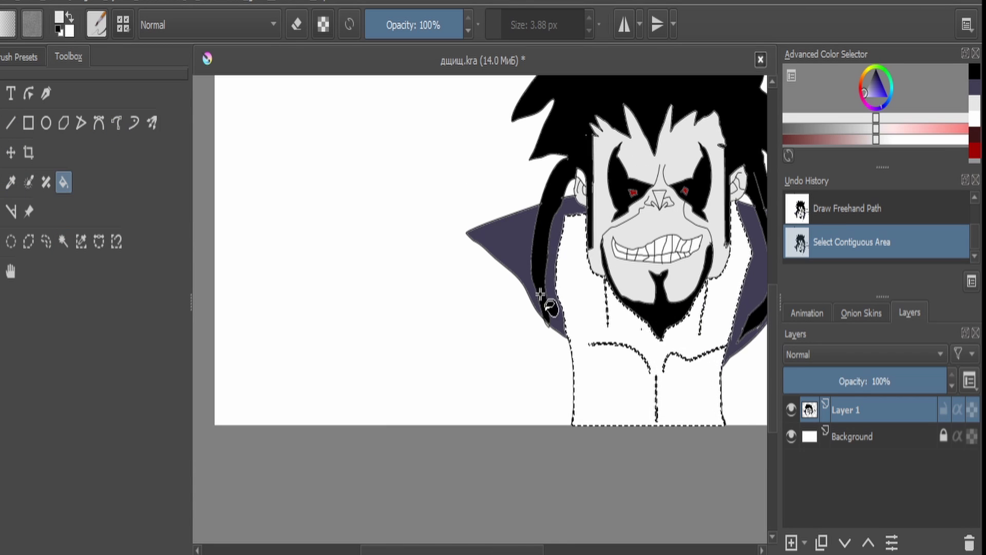
{"action": "left_click", "coordinate": [587, 289]}
Select the shoulder area above the zigzag strip and flood-fill it with black.
{"action": "scroll", "coordinate": [588, 267], "scroll_direction": "down", "scroll_amount": 1}
{"action": "left_click", "coordinate": [63, 238]}
{"action": "left_click", "coordinate": [621, 189]}
{"action": "left_click", "coordinate": [875, 67]}
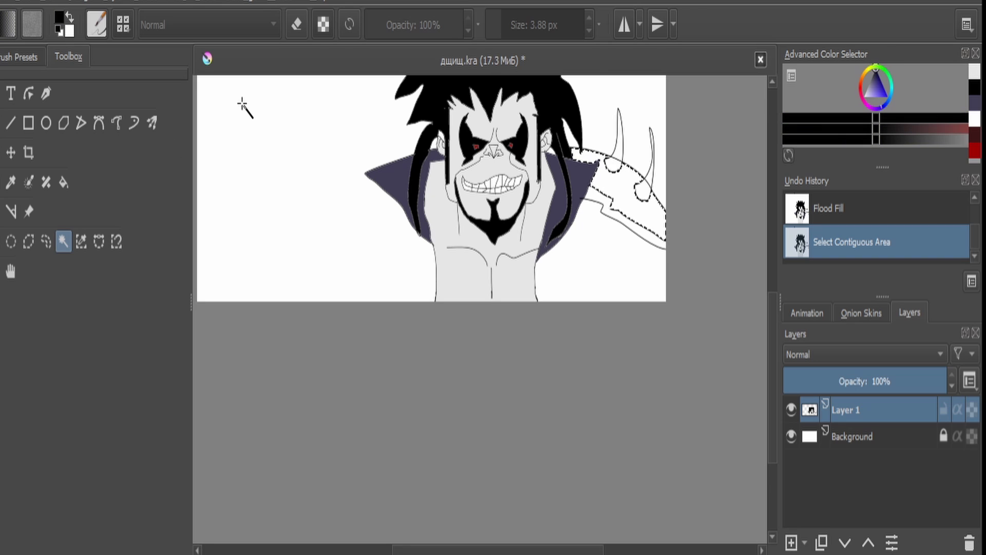
{"action": "left_click", "coordinate": [63, 184]}
{"action": "left_click", "coordinate": [622, 189]}
Select the area below the zigzag strip beside the torso and flood-fill it with black.
{"action": "left_click", "coordinate": [13, 182]}
{"action": "left_click", "coordinate": [64, 241]}
{"action": "left_click", "coordinate": [608, 246]}
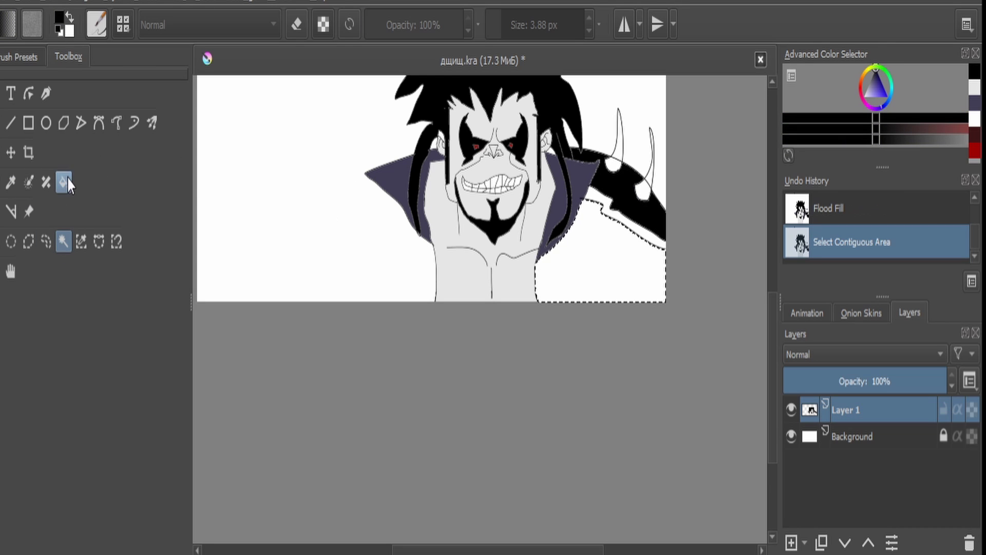
{"action": "left_click", "coordinate": [66, 183]}
{"action": "left_click", "coordinate": [609, 246]}
Select the zigzag strip across the shoulder and flood-fill it with a medium-light grey.
{"action": "left_click", "coordinate": [63, 241]}
{"action": "left_click", "coordinate": [627, 226]}
{"action": "scroll", "coordinate": [627, 226], "scroll_direction": "up", "scroll_amount": 3}
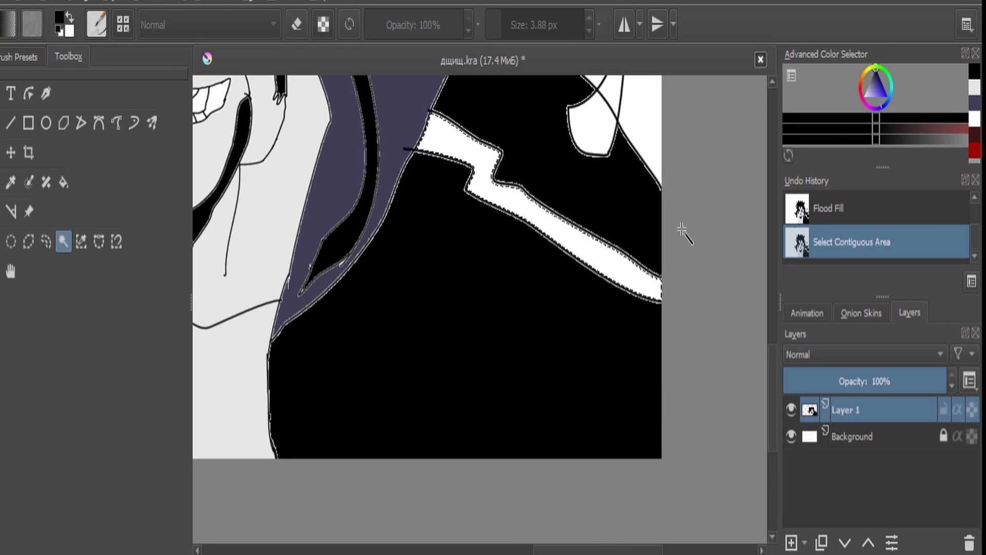
{"action": "left_click", "coordinate": [874, 81]}
{"action": "left_click_drag", "start_coordinate": [916, 140], "coordinate": [946, 140]}
{"action": "key", "text": "f"}
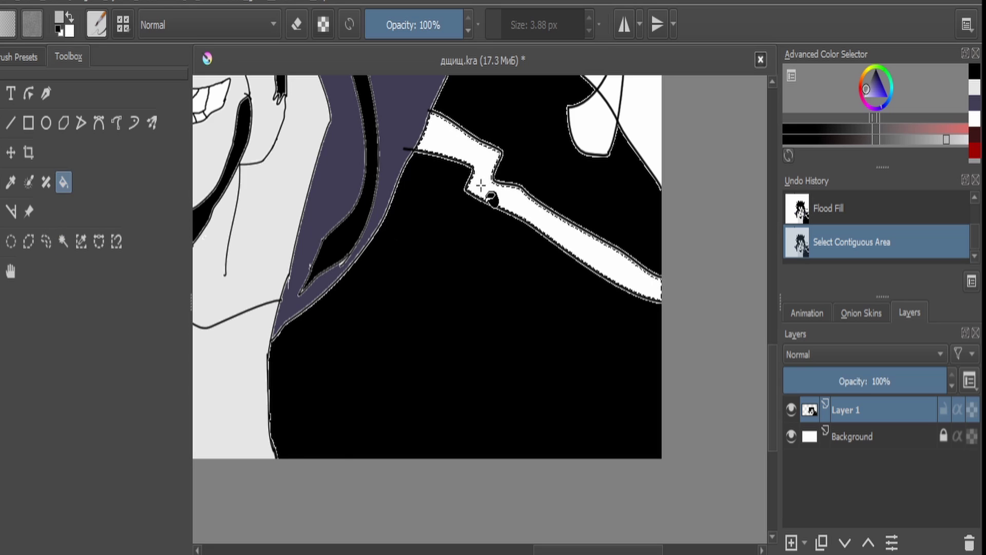
{"action": "left_click", "coordinate": [489, 198]}
Select the upper blade of the outer shoulder spike.
{"action": "scroll", "coordinate": [488, 198], "scroll_direction": "down", "scroll_amount": 3}
{"action": "left_click", "coordinate": [63, 241]}
{"action": "left_click", "coordinate": [529, 149]}
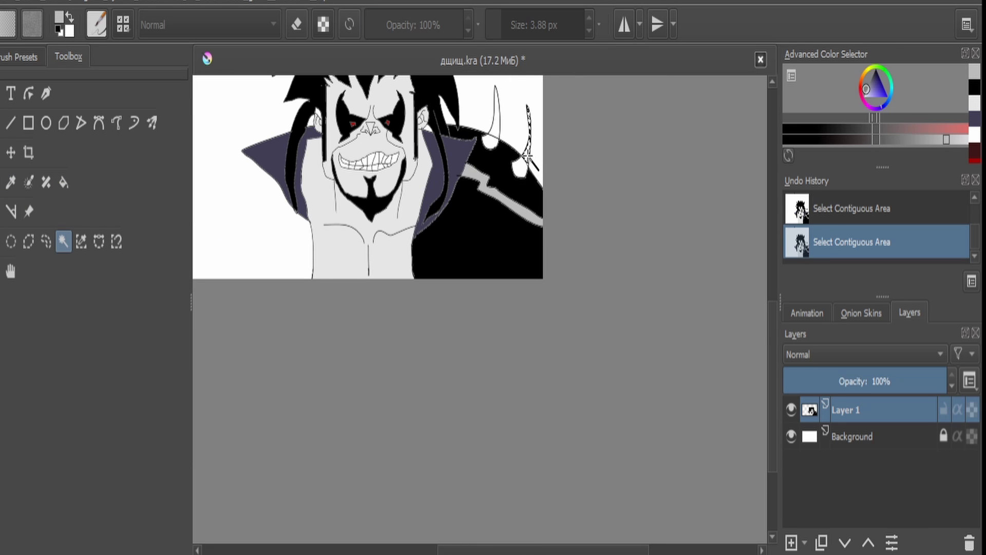
Try a darker grey fill on the outer spike's selected blade, then undo it.
{"action": "key", "text": "f"}
{"action": "left_click", "coordinate": [902, 141]}
{"action": "left_click", "coordinate": [528, 140]}
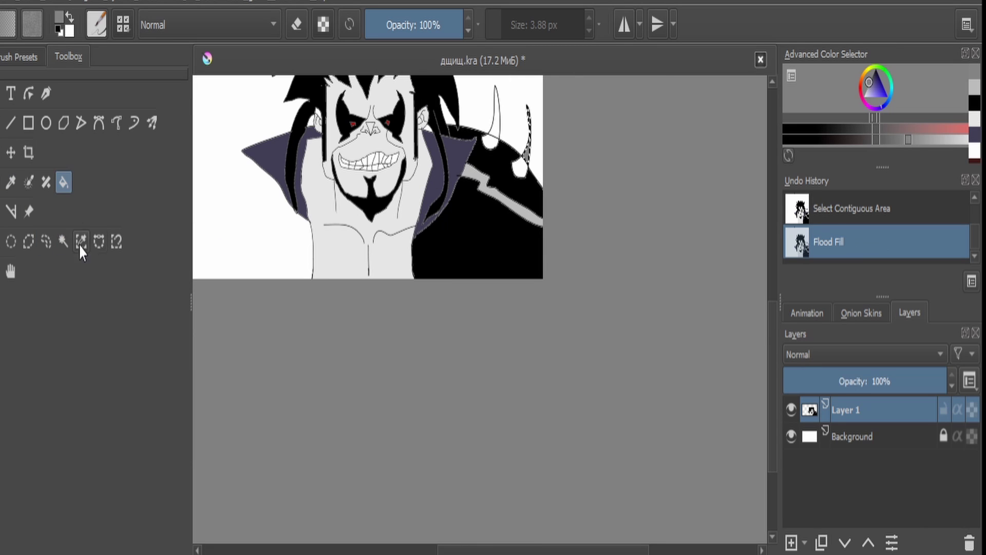
{"action": "left_click", "coordinate": [63, 241]}
{"action": "key", "text": "ctrl+z"}
Sample the zigzag strip's grey and flood-fill the outer spike's selected blade with it.
{"action": "left_click", "coordinate": [10, 182]}
{"action": "left_click", "coordinate": [486, 184]}
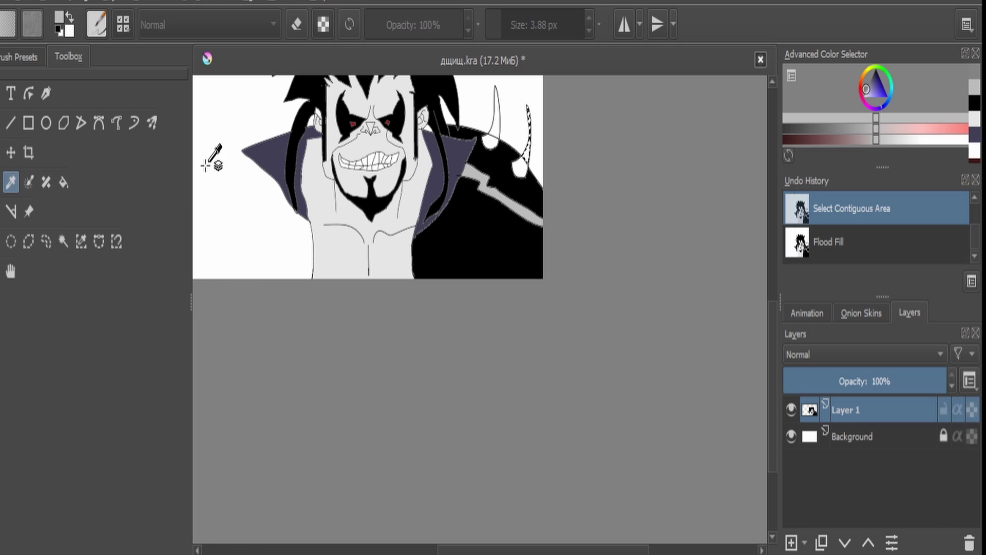
{"action": "left_click", "coordinate": [63, 183]}
{"action": "left_click", "coordinate": [527, 150]}
Select the upper blade of the inner shoulder spike and flood-fill it with the same medium-light grey.
{"action": "left_click", "coordinate": [63, 241]}
{"action": "left_click", "coordinate": [494, 128]}
{"action": "left_click", "coordinate": [63, 182]}
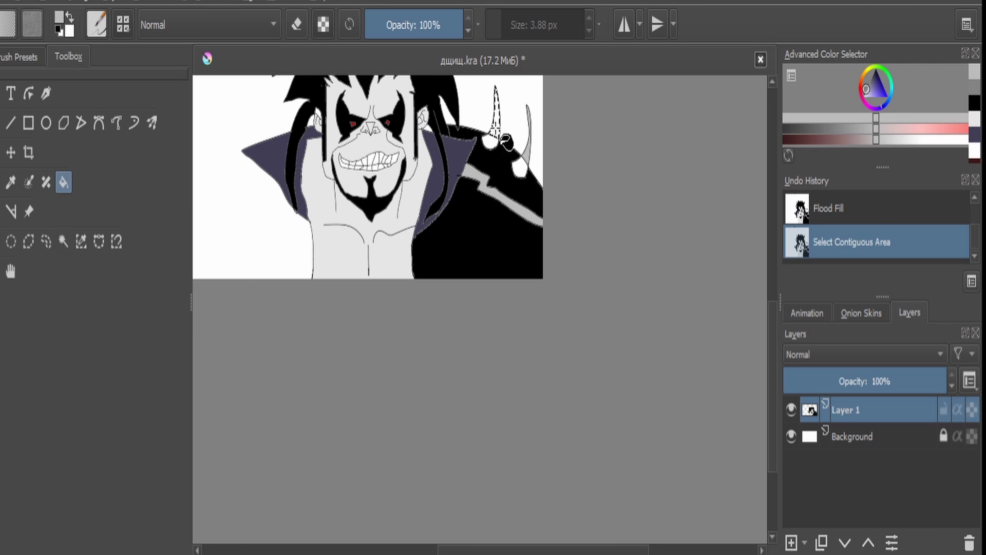
{"action": "left_click", "coordinate": [495, 132]}
Select the rounded bases of the inner and outer shoulder spikes in turn and flood-fill each with the same grey.
{"action": "left_click", "coordinate": [64, 241]}
{"action": "left_click", "coordinate": [490, 142]}
{"action": "left_click", "coordinate": [491, 144]}
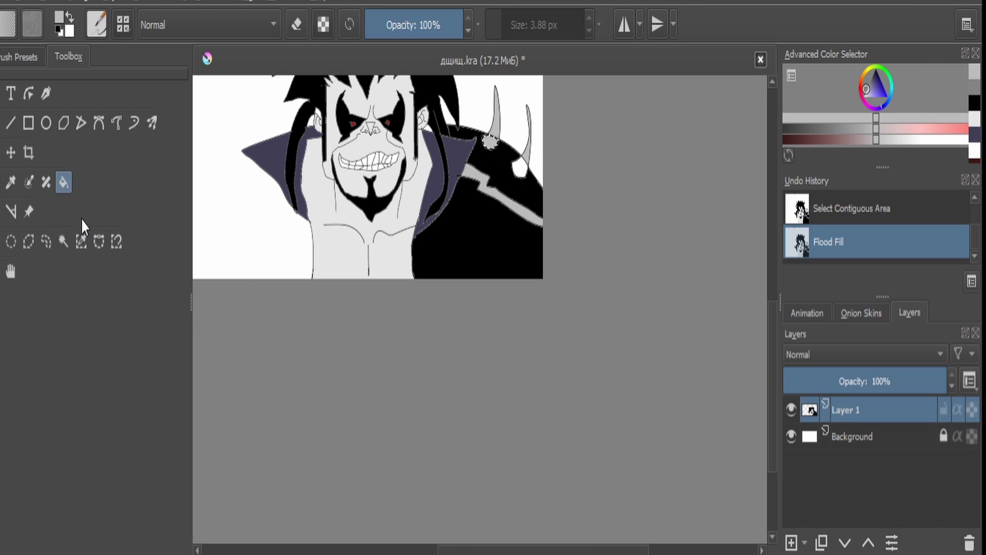
{"action": "left_click", "coordinate": [63, 241]}
{"action": "left_click", "coordinate": [519, 167]}
{"action": "left_click", "coordinate": [63, 182]}
{"action": "left_click", "coordinate": [520, 167]}
Clear the selection and brush grey over the shoulder outline crossing the outer spike, using a 3.88 px brush.
{"action": "scroll", "coordinate": [520, 164], "scroll_direction": "up", "scroll_amount": 3}
{"action": "key", "text": "ctrl+shift+d"}
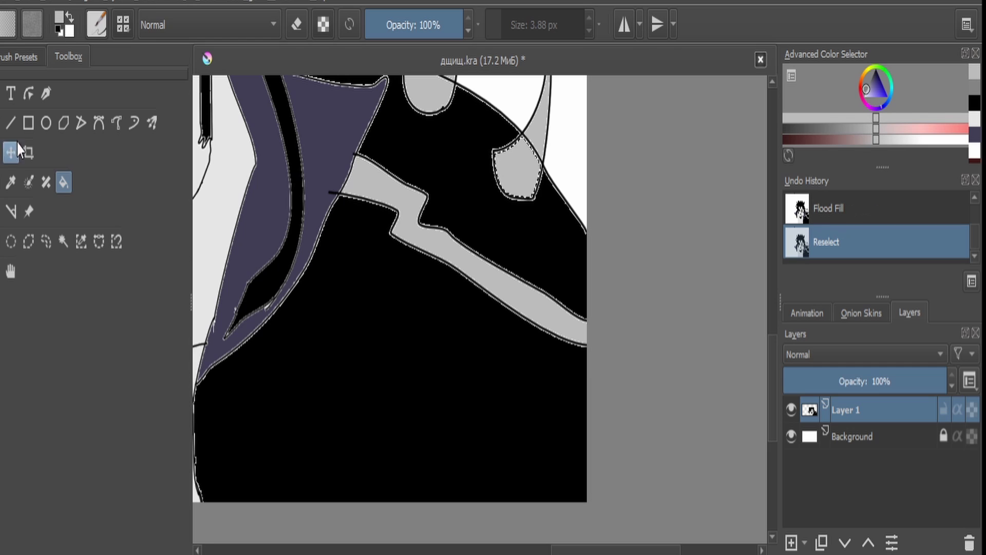
{"action": "key", "text": "b"}
{"action": "key", "text": "ctrl+shift+a"}
{"action": "left_click_drag", "start_coordinate": [534, 148], "coordinate": [538, 155]}
{"action": "scroll", "coordinate": [403, 214], "scroll_direction": "down", "scroll_amount": 4}
{"action": "scroll", "coordinate": [403, 213], "scroll_direction": "up", "scroll_amount": 3}
{"action": "scroll", "coordinate": [402, 214], "scroll_direction": "down", "scroll_amount": 3}
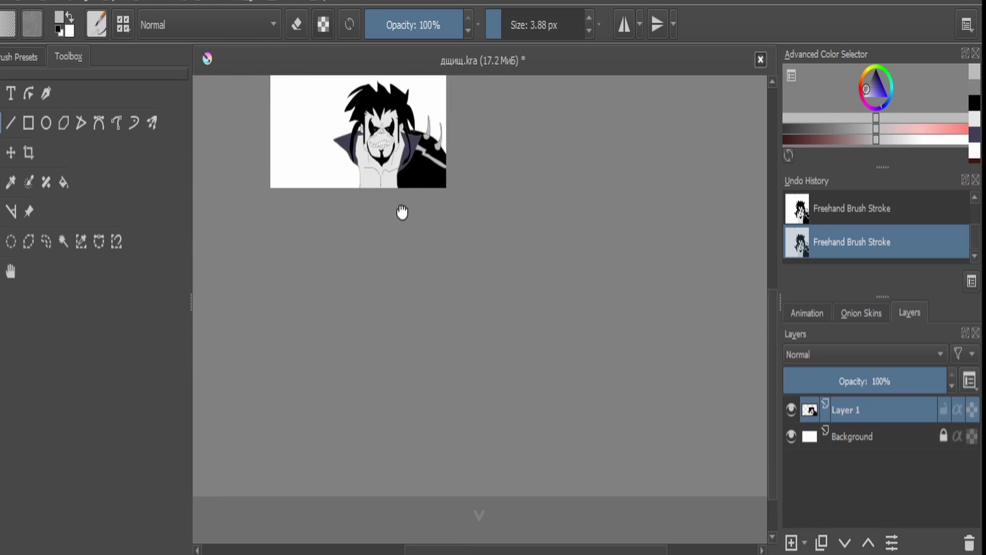
Paint grey over the shoulder outline that crosses the inner spike between its blade and base.
{"action": "scroll", "coordinate": [403, 213], "scroll_direction": "up", "scroll_amount": 3}
{"action": "scroll", "coordinate": [427, 174], "scroll_direction": "up", "scroll_amount": 1}
{"action": "key", "text": "ctrl+z"}
{"action": "scroll", "coordinate": [427, 175], "scroll_direction": "up", "scroll_amount": 5}
{"action": "key", "text": "ctrl+shift+z"}
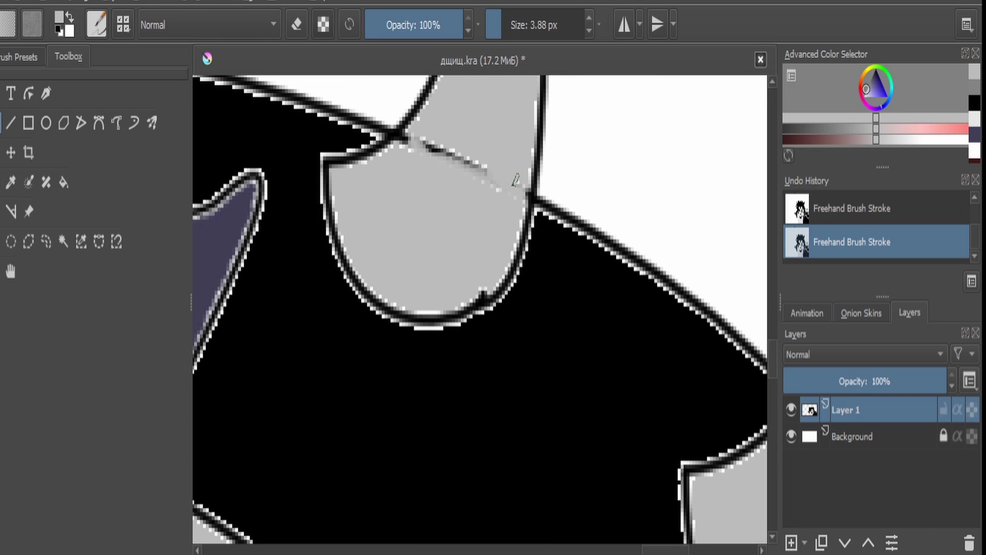
{"action": "scroll", "coordinate": [428, 159], "scroll_direction": "down", "scroll_amount": 5}
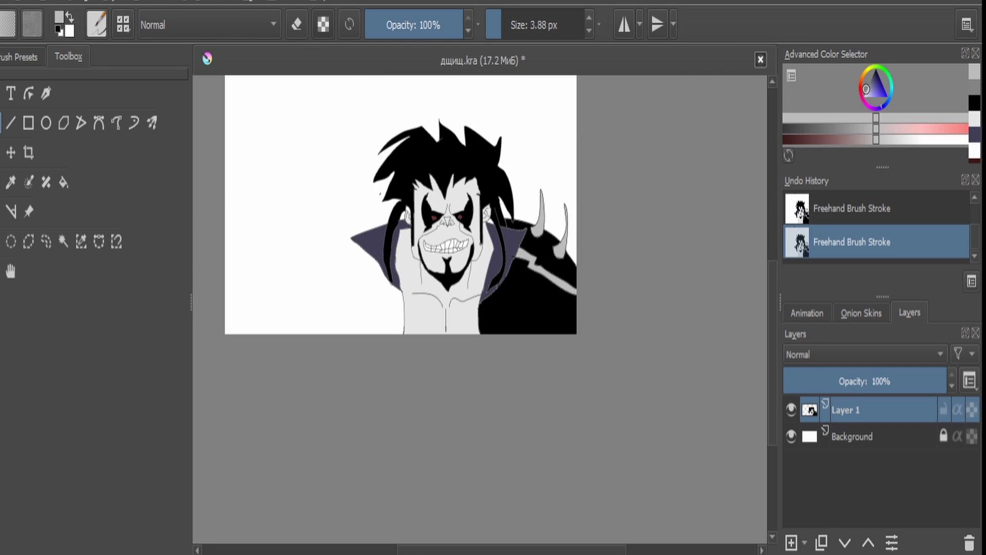
With Layer 1 hidden, draw two parallel diagonal black lines on a new layer, 7.48 px thick.
{"action": "left_click", "coordinate": [791, 409]}
{"action": "left_click", "coordinate": [791, 543]}
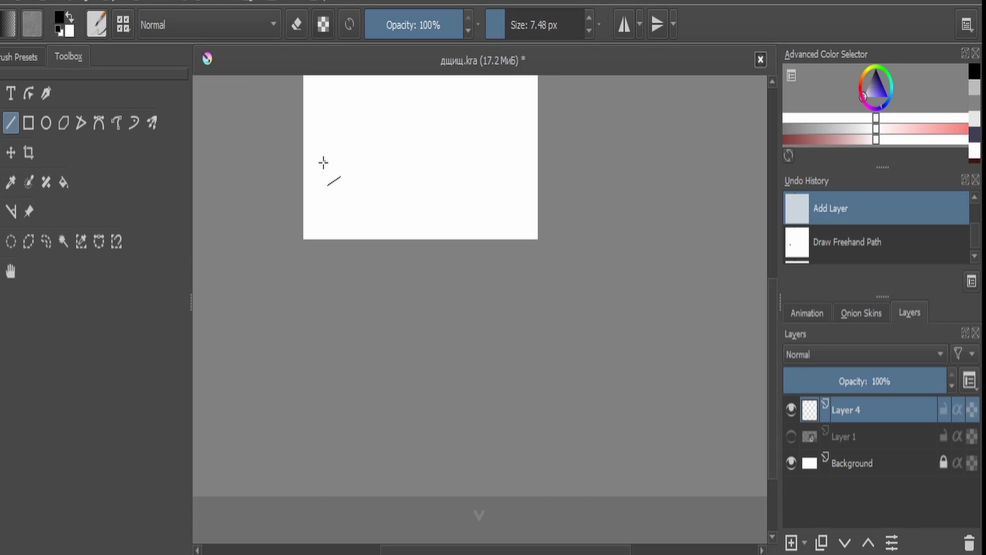
{"action": "left_click_drag", "start_coordinate": [324, 170], "coordinate": [395, 131]}
{"action": "left_click_drag", "start_coordinate": [328, 217], "coordinate": [421, 164]}
{"action": "key", "text": "plus"}
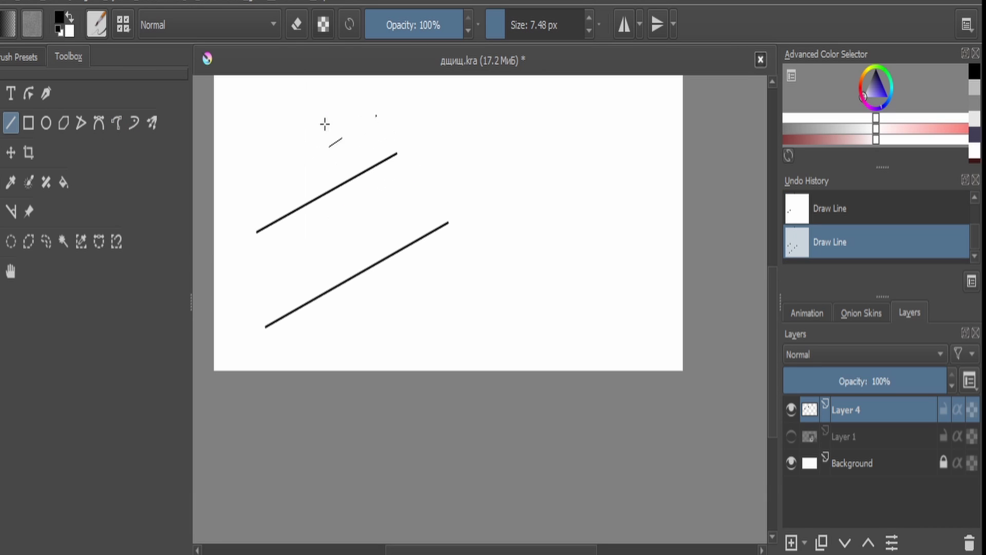
Draw two triangular teeth as polylines along the upper diagonal line, the lower-left one larger.
{"action": "left_click", "coordinate": [117, 123]}
{"action": "left_click", "coordinate": [354, 176]}
{"action": "left_click", "coordinate": [361, 146]}
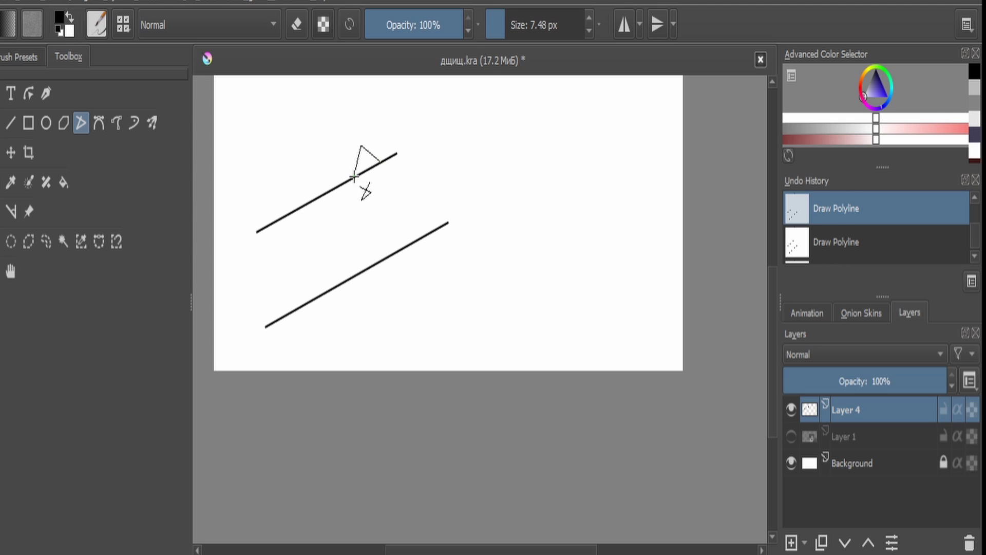
{"action": "double_click", "coordinate": [380, 162]}
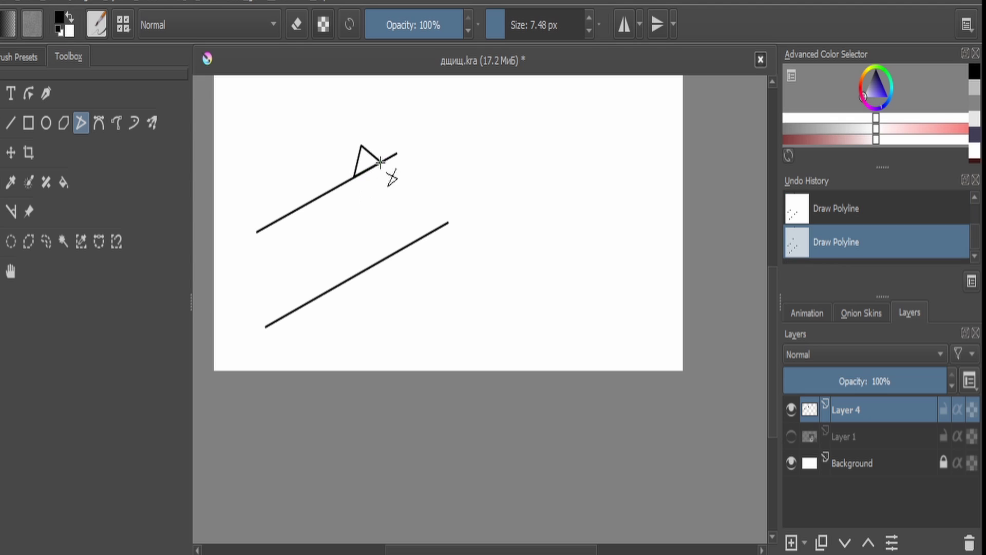
{"action": "left_click", "coordinate": [334, 191]}
{"action": "left_click", "coordinate": [312, 163]}
{"action": "left_click", "coordinate": [303, 208]}
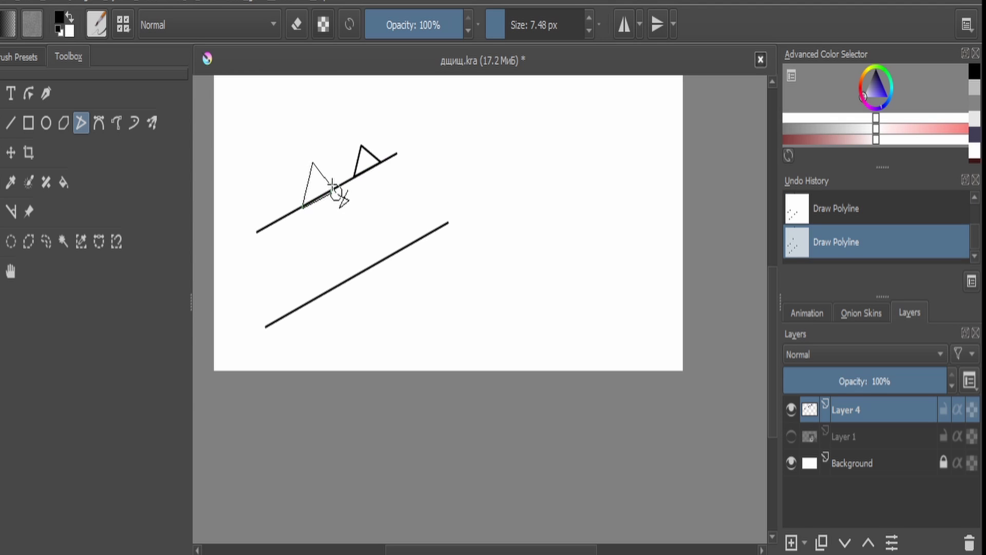
{"action": "left_click", "coordinate": [332, 185]}
Erase the stray line ends where the larger tooth meets the upper diagonal line.
{"action": "left_click", "coordinate": [1, 123]}
{"action": "left_click", "coordinate": [297, 25]}
{"action": "scroll", "coordinate": [336, 154], "scroll_direction": "up", "scroll_amount": 3}
{"action": "left_click_drag", "start_coordinate": [327, 274], "coordinate": [238, 321]}
{"action": "key", "text": "minus"}
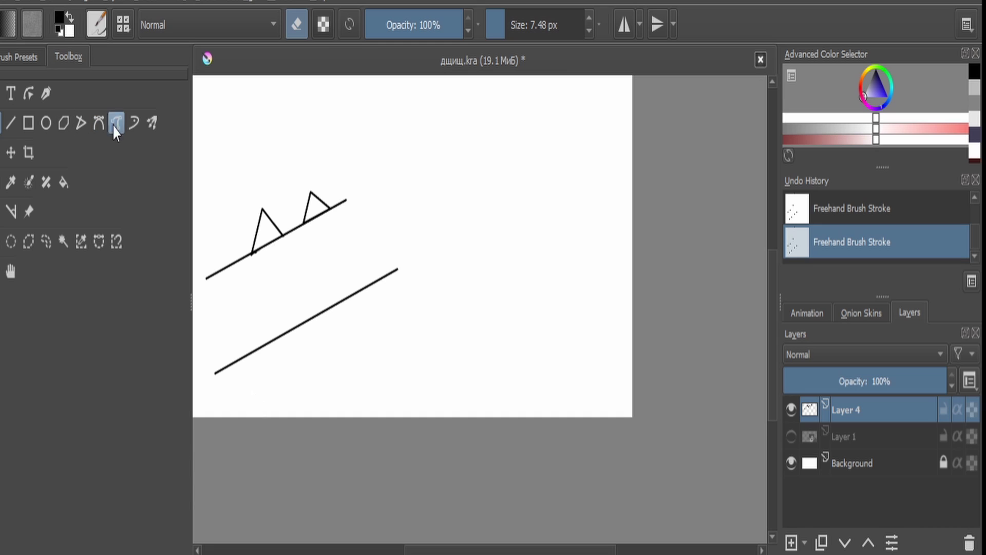
Draw two small holes between the diagonal lines and a wavy vertical contour past their upper ends with freehand paths.
{"action": "key", "text": "e"}
{"action": "left_click_drag", "start_coordinate": [322, 272], "coordinate": [325, 271]}
{"action": "mouse_move", "coordinate": [266, 296]}
{"action": "left_mouse_down"}
{"action": "mouse_move", "coordinate": [263, 307]}
{"action": "mouse_move", "coordinate": [266, 298]}
{"action": "left_mouse_up"}
{"action": "mouse_move", "coordinate": [400, 150]}
{"action": "left_mouse_down"}
{"action": "mouse_move", "coordinate": [374, 138]}
{"action": "mouse_move", "coordinate": [365, 160]}
{"action": "mouse_move", "coordinate": [386, 214]}
{"action": "mouse_move", "coordinate": [376, 249]}
{"action": "mouse_move", "coordinate": [398, 286]}
{"action": "mouse_move", "coordinate": [392, 305]}
{"action": "mouse_move", "coordinate": [414, 343]}
{"action": "left_mouse_up"}
Erase the stray marks at the lower diagonal line's end beyond the wavy contour.
{"action": "left_click", "coordinate": [1, 123]}
{"action": "left_click_drag", "start_coordinate": [396, 269], "coordinate": [406, 269]}
{"action": "key", "text": "e"}
{"action": "scroll", "coordinate": [394, 221], "scroll_direction": "up", "scroll_amount": 1}
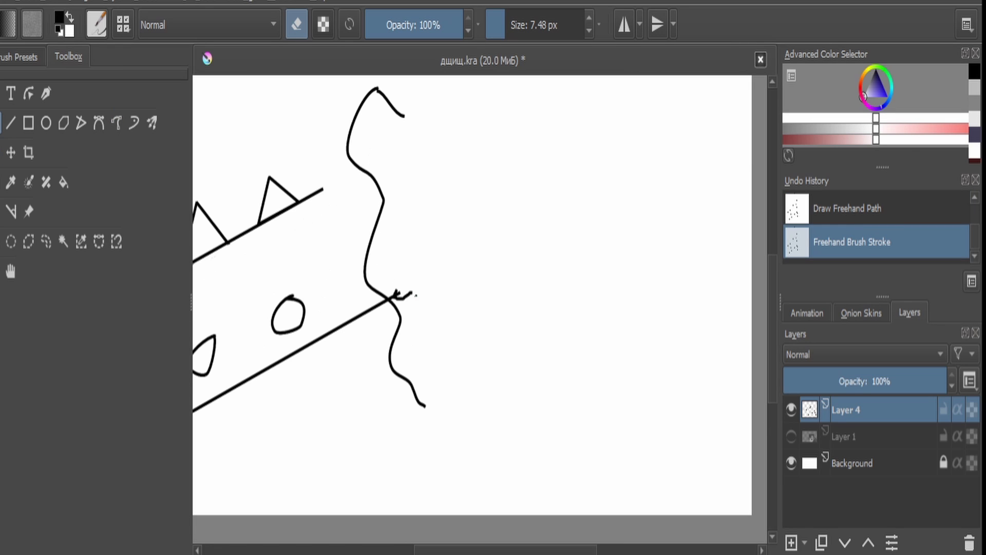
{"action": "left_click", "coordinate": [394, 296]}
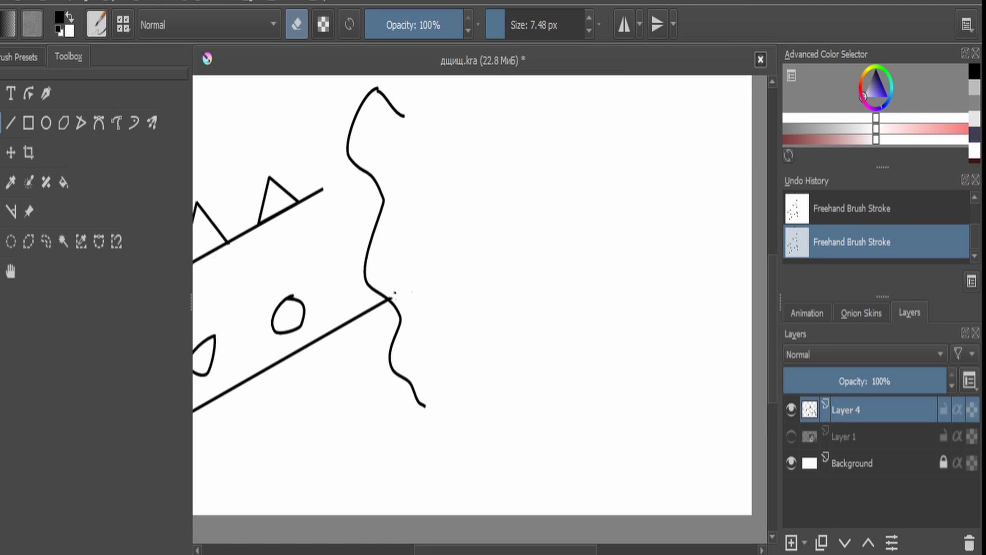
{"action": "scroll", "coordinate": [286, 228], "scroll_direction": "down", "scroll_amount": 2}
Draw the fist's upper outline as an arched freehand path from the wavy contour's top, with two curved crease lines beneath it.
{"action": "left_click", "coordinate": [117, 122]}
{"action": "left_click", "coordinate": [302, 30]}
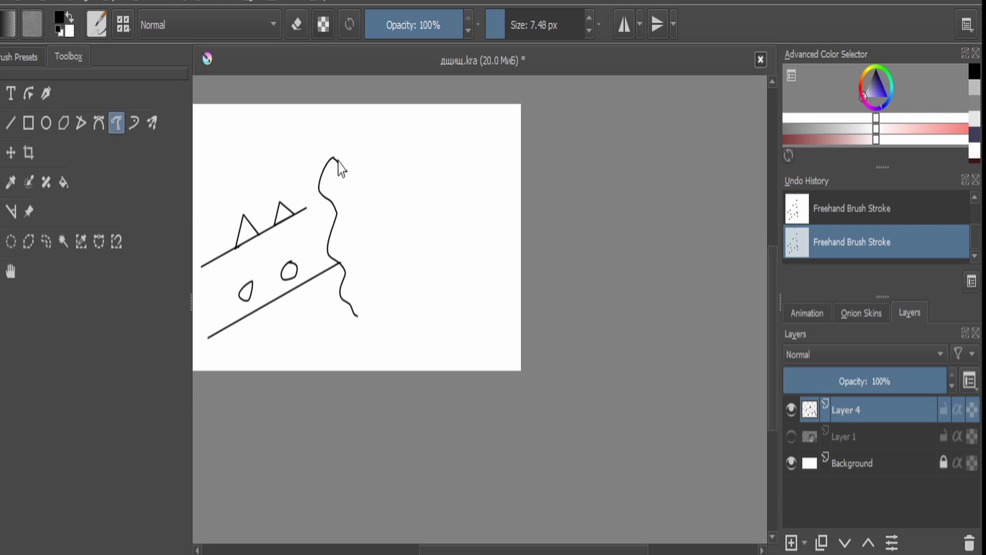
{"action": "left_click", "coordinate": [337, 161]}
{"action": "mouse_move", "coordinate": [335, 158]}
{"action": "left_mouse_down"}
{"action": "mouse_move", "coordinate": [410, 132]}
{"action": "mouse_move", "coordinate": [448, 166]}
{"action": "left_mouse_up"}
{"action": "key", "text": "ctrl+z"}
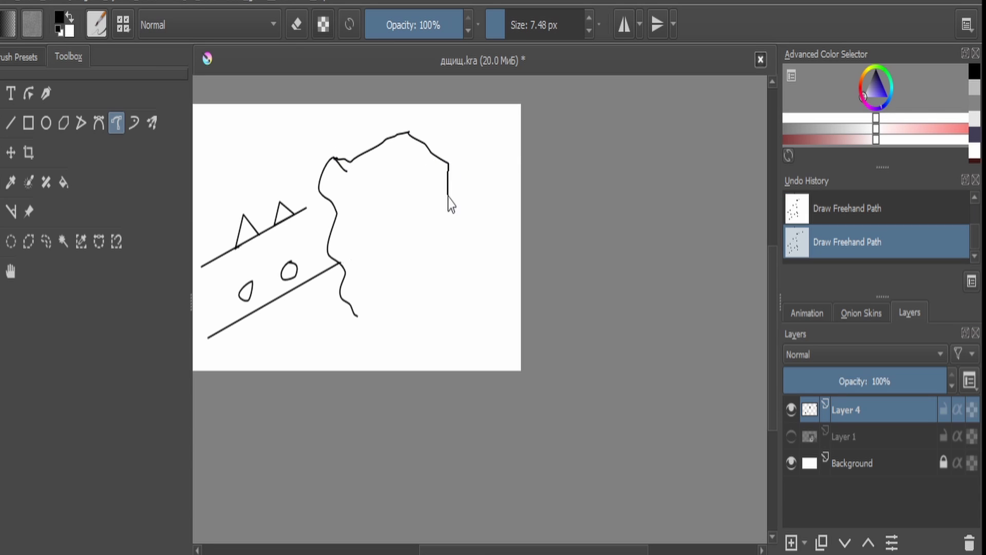
{"action": "left_click_drag", "start_coordinate": [390, 178], "coordinate": [388, 185]}
{"action": "left_click_drag", "start_coordinate": [417, 150], "coordinate": [410, 187]}
Draw the horizontal finger divisions and the outer edge of the fist down to the lowest finger.
{"action": "left_click_drag", "start_coordinate": [351, 202], "coordinate": [421, 216]}
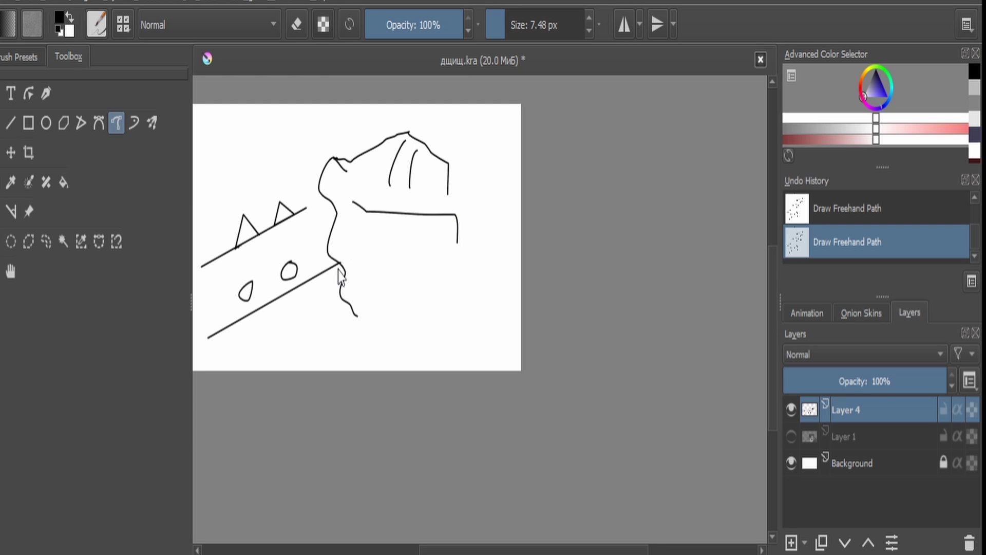
{"action": "mouse_move", "coordinate": [355, 266]}
{"action": "left_mouse_down"}
{"action": "mouse_move", "coordinate": [457, 264]}
{"action": "mouse_move", "coordinate": [458, 242]}
{"action": "left_mouse_up"}
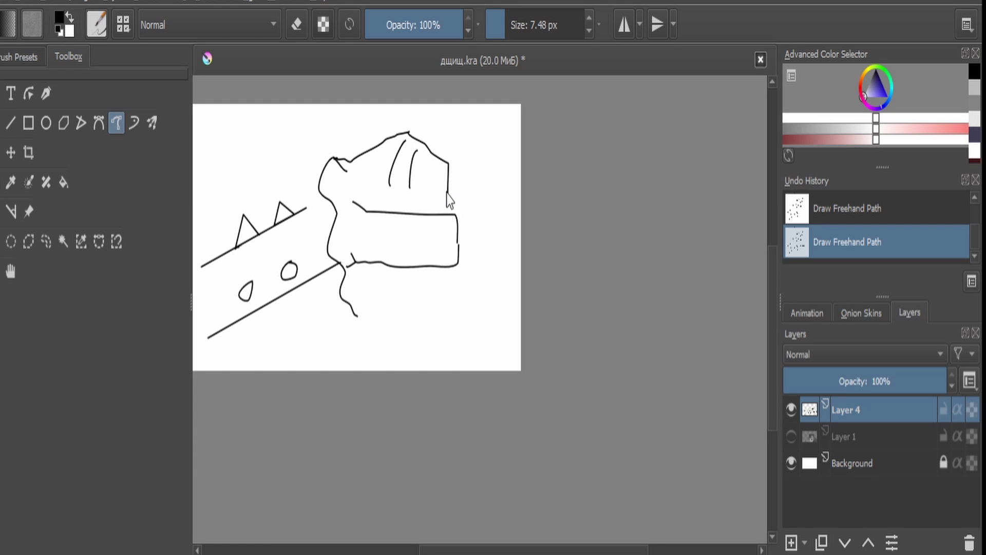
{"action": "left_click_drag", "start_coordinate": [447, 195], "coordinate": [447, 214]}
{"action": "mouse_move", "coordinate": [375, 317]}
{"action": "left_mouse_down"}
{"action": "mouse_move", "coordinate": [456, 315]}
{"action": "mouse_move", "coordinate": [457, 269]}
{"action": "left_mouse_up"}
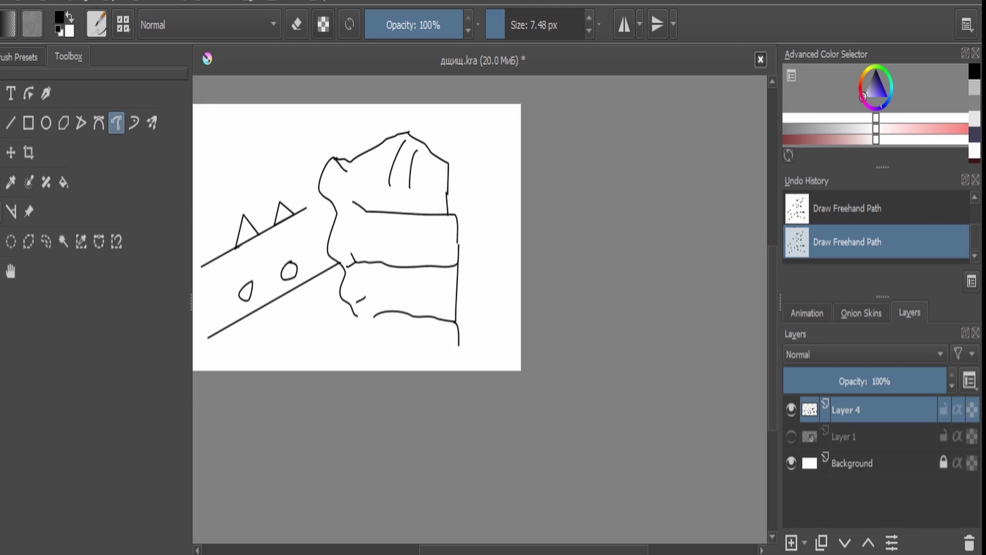
Shift the whole drawing upward and close the lowest finger's outline back to the wavy contour.
{"action": "key", "text": "ctrl+t"}
{"action": "left_click_drag", "start_coordinate": [329, 247], "coordinate": [333, 204]}
{"action": "left_click", "coordinate": [117, 123]}
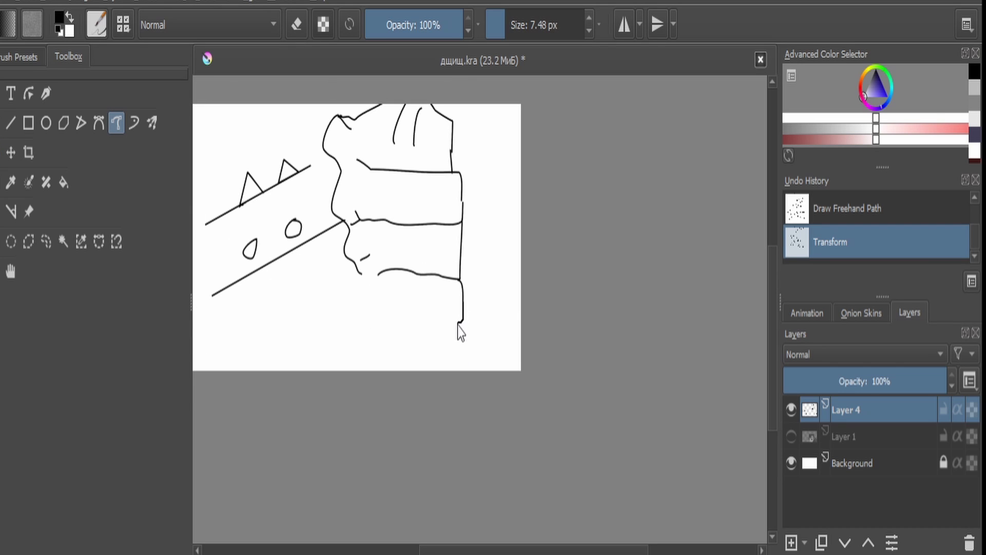
{"action": "mouse_move", "coordinate": [458, 323]}
{"action": "left_mouse_down"}
{"action": "mouse_move", "coordinate": [431, 329]}
{"action": "mouse_move", "coordinate": [368, 295]}
{"action": "mouse_move", "coordinate": [355, 270]}
{"action": "mouse_move", "coordinate": [376, 251]}
{"action": "left_mouse_up"}
{"action": "scroll", "coordinate": [375, 229], "scroll_direction": "down", "scroll_amount": 1}
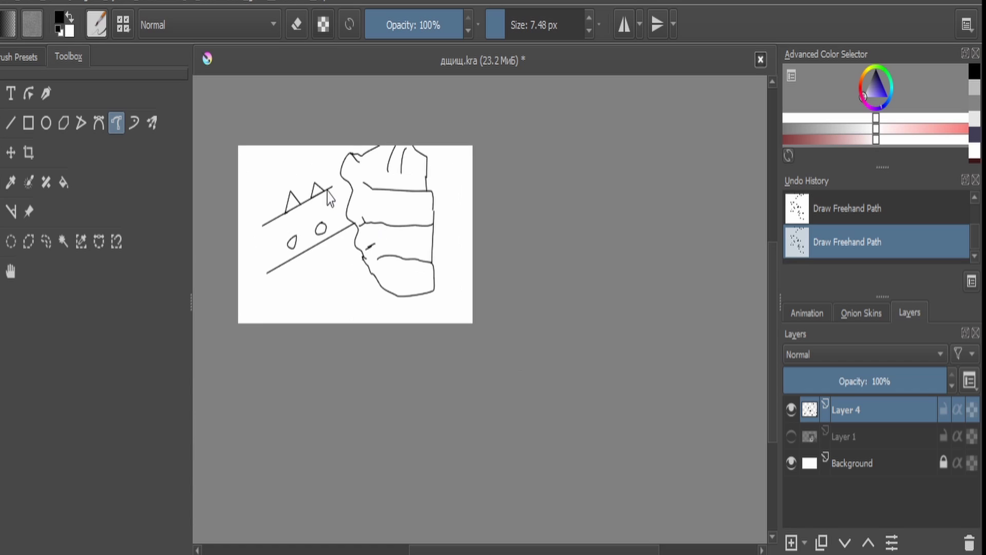
Lasso the blade's lower edge together with its two holes and move them down to widen the blade.
{"action": "left_click", "coordinate": [46, 242]}
{"action": "scroll", "coordinate": [295, 218], "scroll_direction": "up", "scroll_amount": 1}
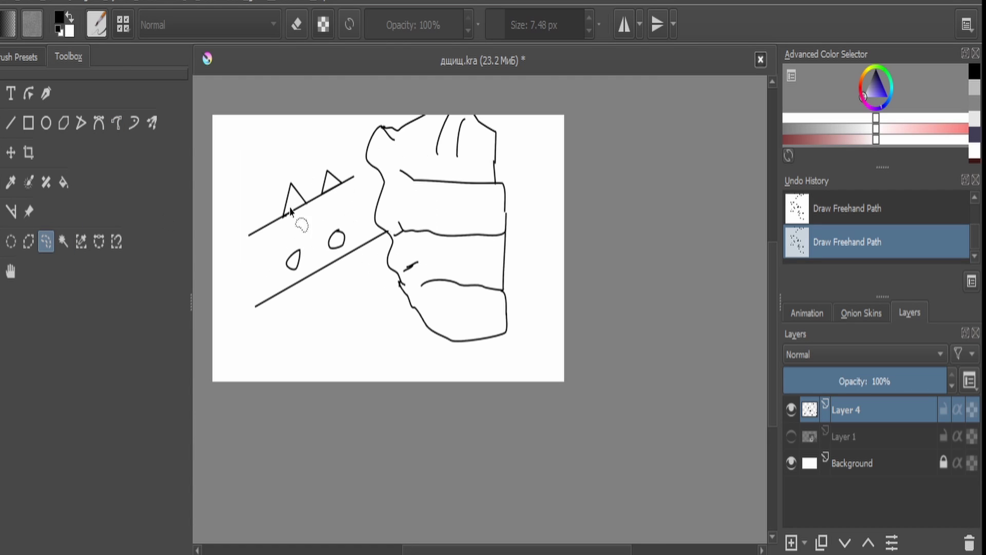
{"action": "mouse_move", "coordinate": [339, 150]}
{"action": "left_mouse_down"}
{"action": "mouse_move", "coordinate": [260, 271]}
{"action": "mouse_move", "coordinate": [339, 153]}
{"action": "left_mouse_up"}
{"action": "mouse_move", "coordinate": [344, 219]}
{"action": "left_mouse_down"}
{"action": "mouse_move", "coordinate": [261, 329]}
{"action": "mouse_move", "coordinate": [365, 277]}
{"action": "mouse_move", "coordinate": [386, 244]}
{"action": "mouse_move", "coordinate": [357, 222]}
{"action": "left_mouse_up"}
{"action": "key", "text": "t"}
{"action": "left_click_drag", "start_coordinate": [279, 256], "coordinate": [288, 308]}
Lasso the toothed upper edge of the blade, move it slightly down and clear the selection.
{"action": "left_click", "coordinate": [46, 241]}
{"action": "left_click_drag", "start_coordinate": [304, 139], "coordinate": [308, 138]}
{"action": "left_click", "coordinate": [1, 153]}
{"action": "mouse_move", "coordinate": [256, 185]}
{"action": "left_mouse_down"}
{"action": "mouse_move", "coordinate": [264, 219]}
{"action": "mouse_move", "coordinate": [255, 201]}
{"action": "left_mouse_up"}
{"action": "key", "text": "ctrl+shift+a"}
Extend the blade's upper edge to the fist and erase the two holes with a 96.48 px eraser.
{"action": "left_click", "coordinate": [117, 122]}
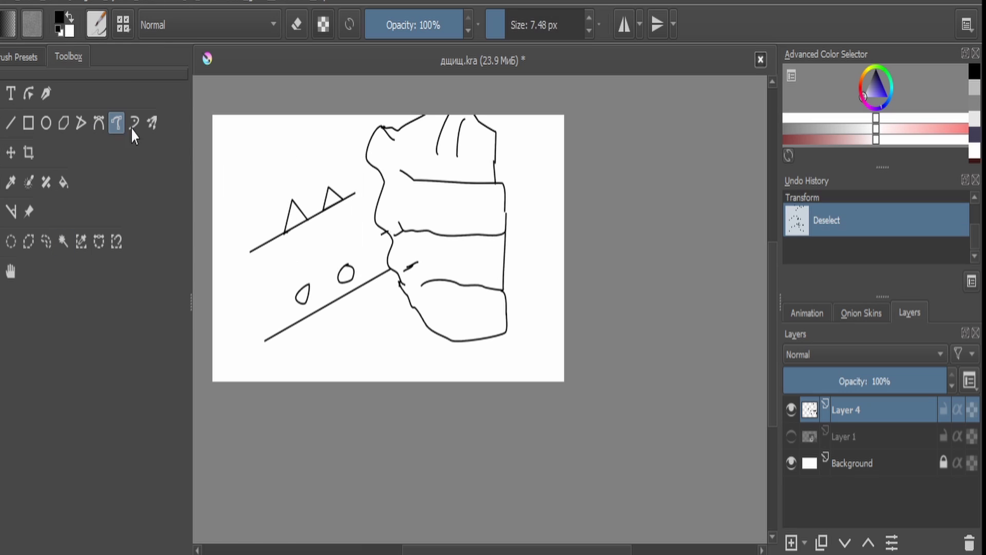
{"action": "left_click_drag", "start_coordinate": [352, 194], "coordinate": [385, 182]}
{"action": "key", "text": "e"}
{"action": "mouse_move", "coordinate": [334, 284]}
{"action": "left_mouse_down"}
{"action": "mouse_move", "coordinate": [366, 255]}
{"action": "mouse_move", "coordinate": [295, 303]}
{"action": "left_mouse_up"}
{"action": "left_click_drag", "start_coordinate": [304, 296], "coordinate": [349, 275]}
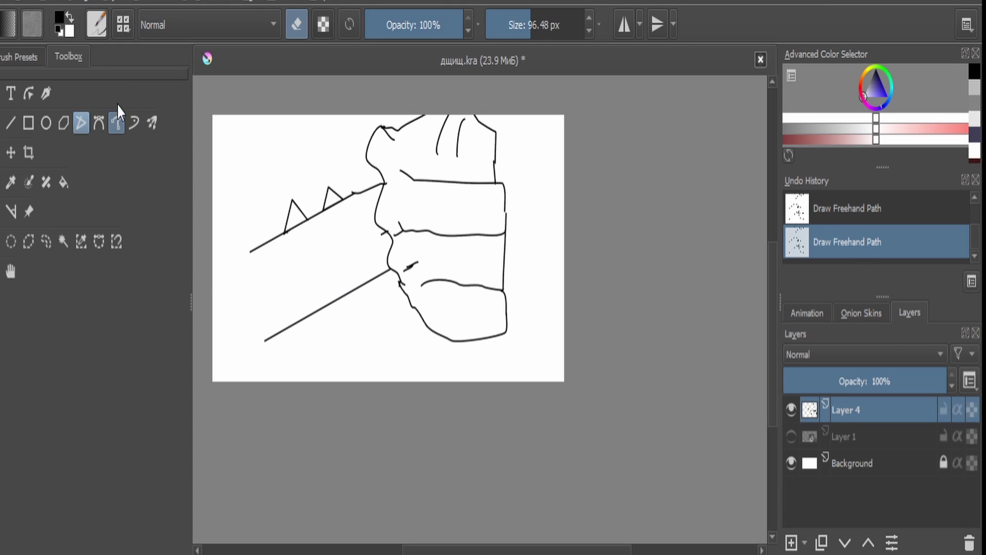
Draw two larger oval holes inside the blade with freehand paths, 7.37 px thick.
{"action": "key", "text": "e"}
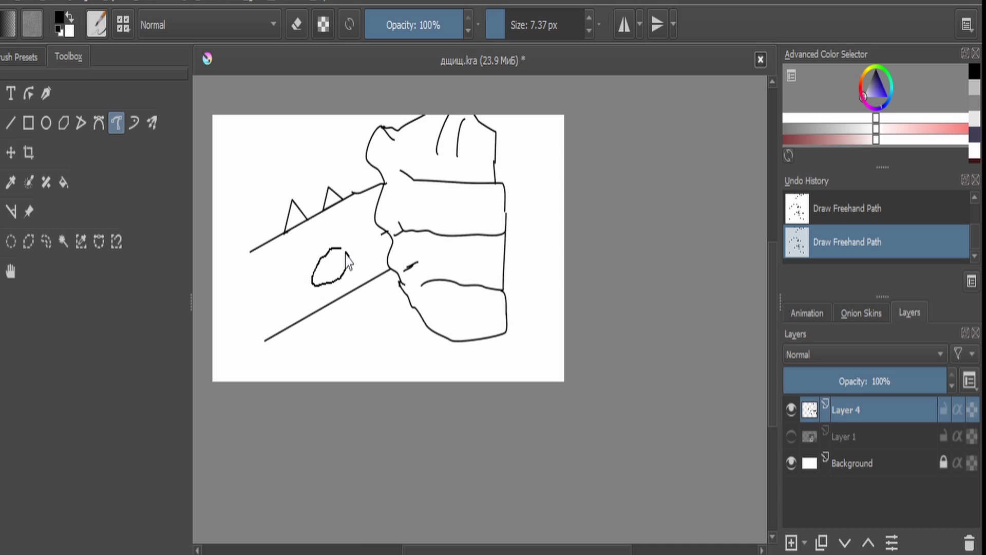
{"action": "left_click_drag", "start_coordinate": [346, 253], "coordinate": [340, 249]}
{"action": "left_click_drag", "start_coordinate": [281, 282], "coordinate": [294, 295]}
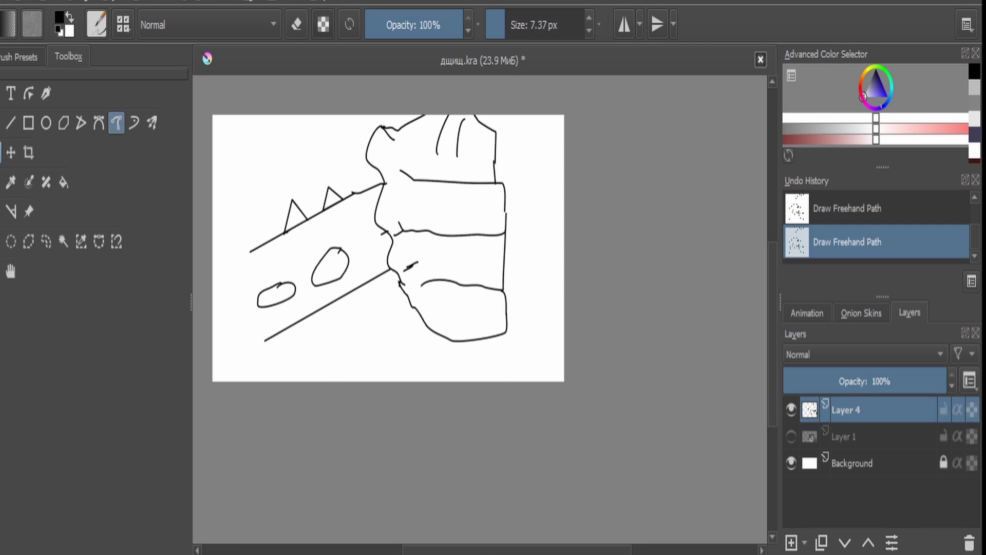
Move the drawing down and outline a tall, tapering shape with a notched side rising from the fist's top.
{"action": "left_click", "coordinate": [1, 153]}
{"action": "left_click_drag", "start_coordinate": [380, 225], "coordinate": [378, 337]}
{"action": "left_click", "coordinate": [116, 123]}
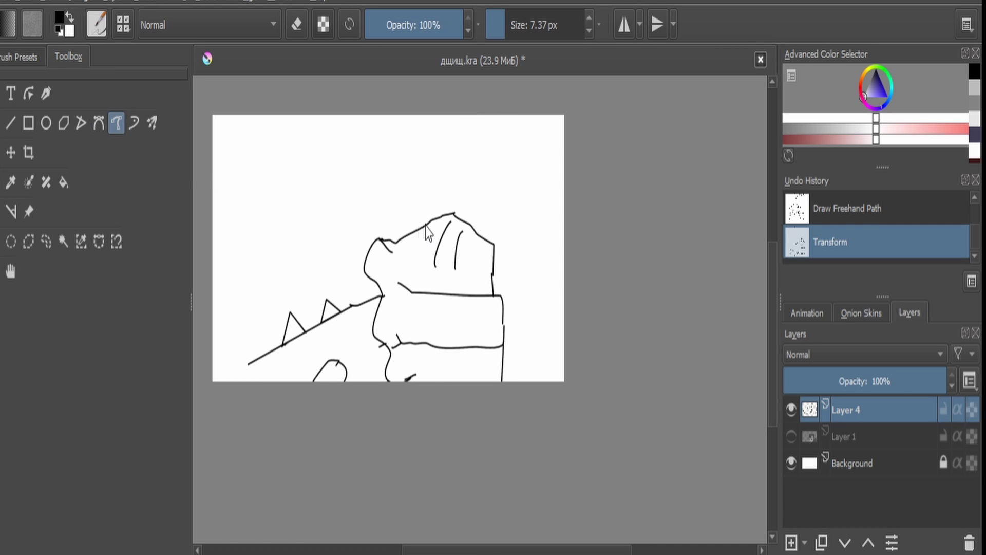
{"action": "mouse_move", "coordinate": [395, 239]}
{"action": "left_mouse_down"}
{"action": "mouse_move", "coordinate": [452, 126]}
{"action": "mouse_move", "coordinate": [469, 124]}
{"action": "mouse_move", "coordinate": [476, 141]}
{"action": "mouse_move", "coordinate": [479, 180]}
{"action": "mouse_move", "coordinate": [456, 215]}
{"action": "left_mouse_up"}
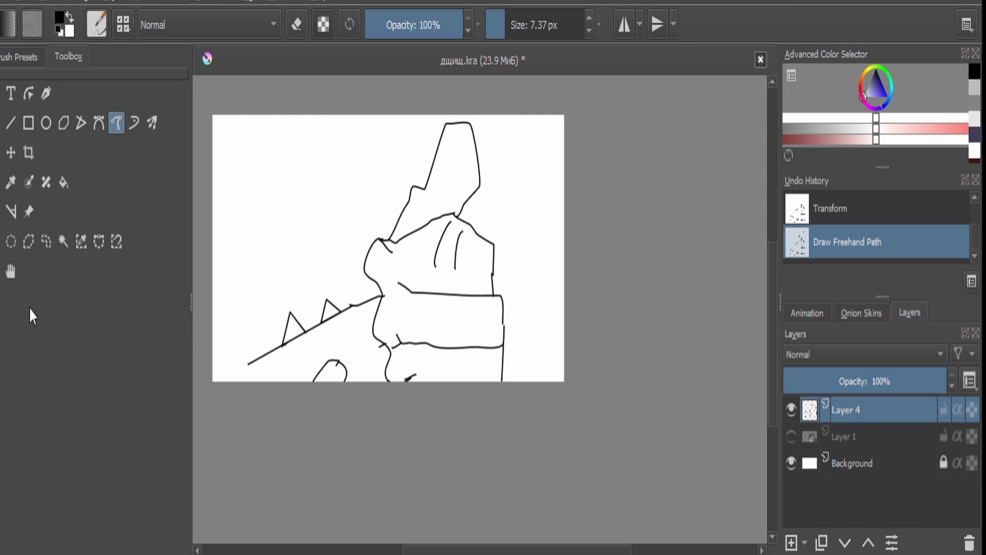
Add a new layer, place it beneath Layer 4 and make Layer 4 active.
{"action": "left_click", "coordinate": [792, 542]}
{"action": "left_click_drag", "start_coordinate": [869, 438], "coordinate": [865, 408]}
{"action": "left_click", "coordinate": [853, 411]}
Draw three stacked bands above the fist, across the base of the tapering shape, and close the lowest band.
{"action": "mouse_move", "coordinate": [441, 236]}
{"action": "left_mouse_down"}
{"action": "mouse_move", "coordinate": [433, 207]}
{"action": "mouse_move", "coordinate": [483, 206]}
{"action": "mouse_move", "coordinate": [480, 232]}
{"action": "left_mouse_up"}
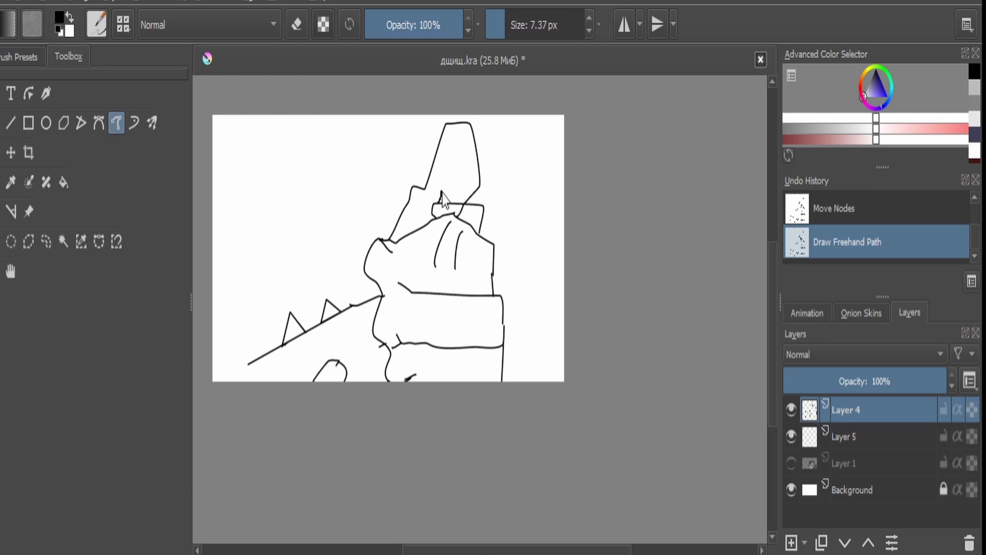
{"action": "left_click_drag", "start_coordinate": [441, 191], "coordinate": [479, 206]}
{"action": "left_click_drag", "start_coordinate": [445, 178], "coordinate": [478, 198]}
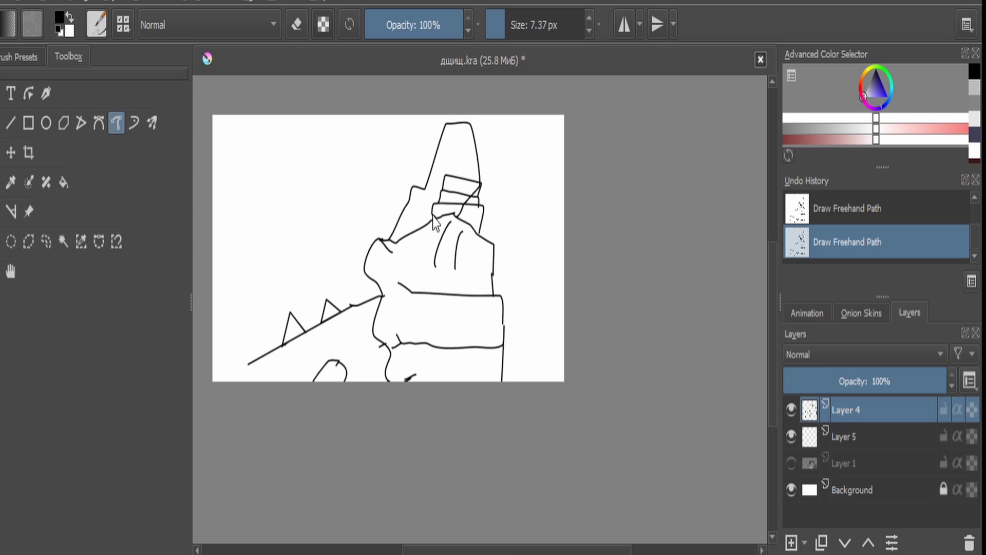
{"action": "left_click_drag", "start_coordinate": [479, 231], "coordinate": [434, 220]}
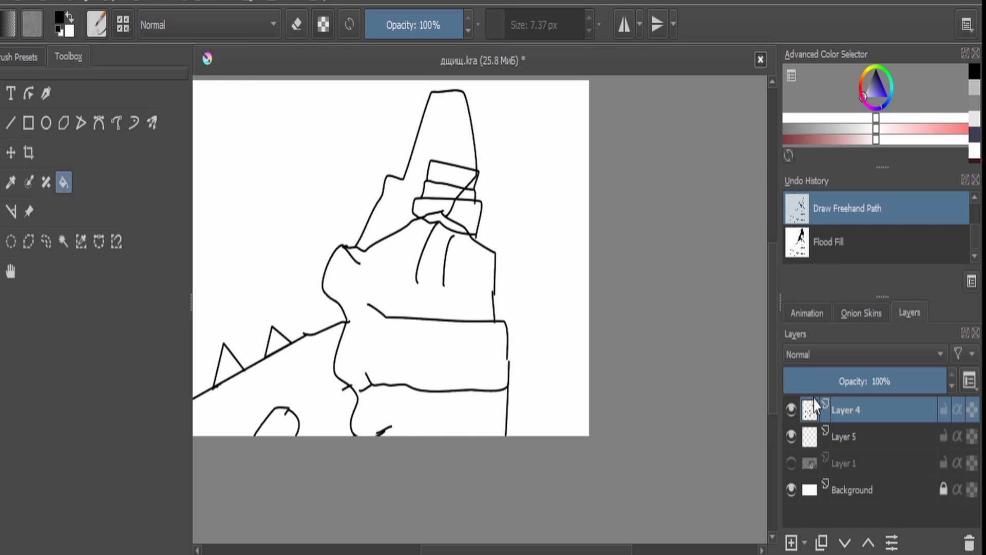
Delete the empty Layer 5.
{"action": "left_click", "coordinate": [843, 433]}
{"action": "key", "text": "ctrl+x"}
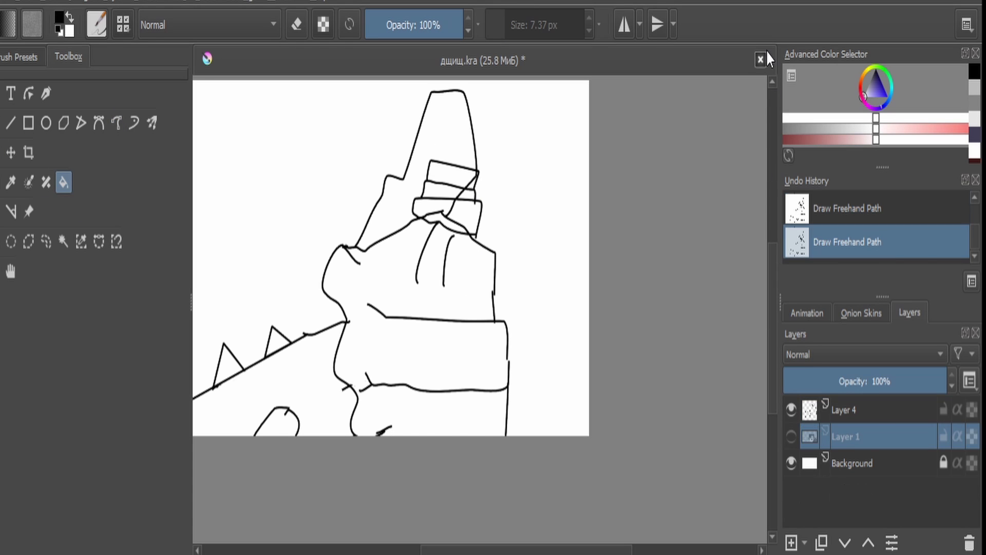
Erase the part of the tapering shape's outline that cuts diagonally through the stacked bands on Layer 4.
{"action": "key", "text": "b"}
{"action": "left_click", "coordinate": [303, 30]}
{"action": "scroll", "coordinate": [481, 153], "scroll_direction": "up", "scroll_amount": 3}
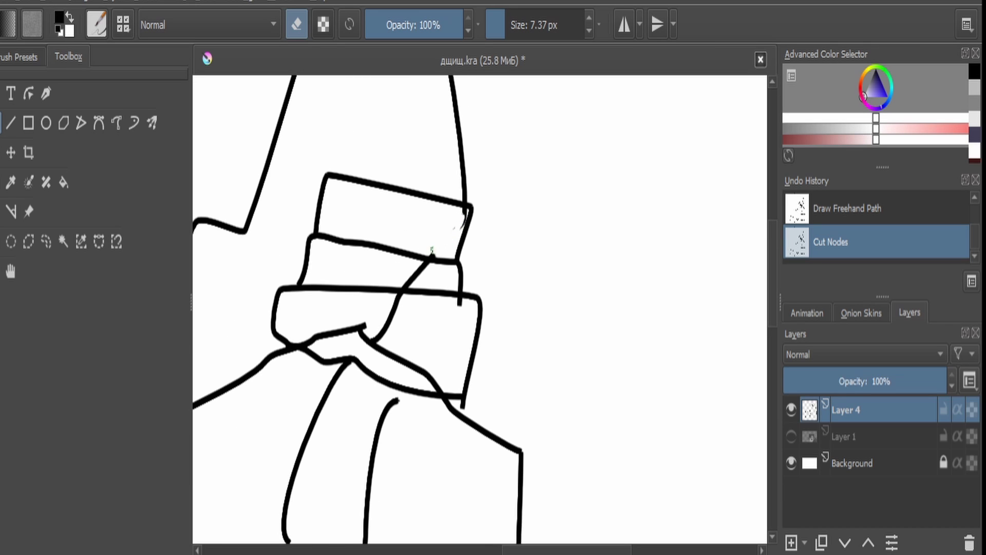
{"action": "mouse_move", "coordinate": [424, 264]}
{"action": "left_mouse_down"}
{"action": "mouse_move", "coordinate": [404, 280]}
{"action": "mouse_move", "coordinate": [432, 256]}
{"action": "left_mouse_up"}
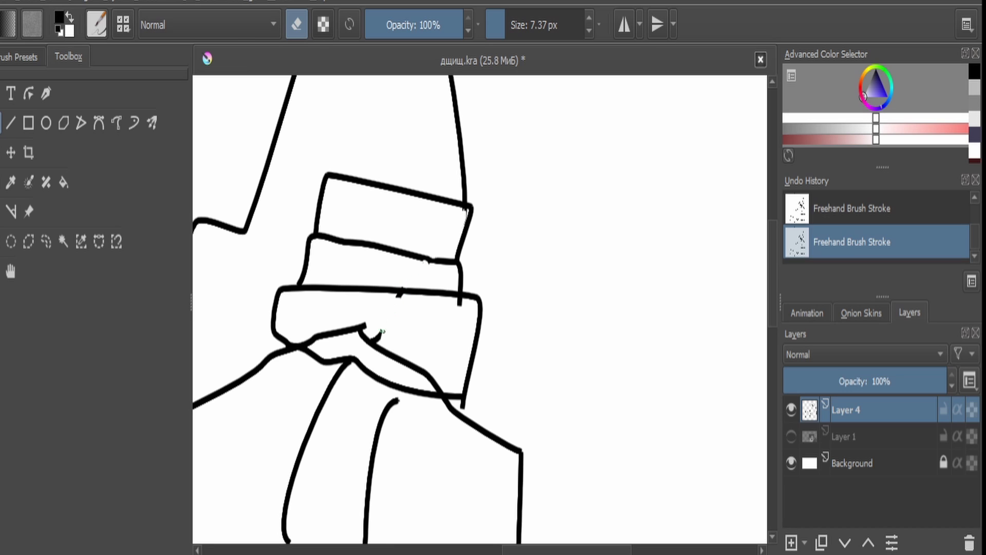
{"action": "scroll", "coordinate": [396, 305], "scroll_direction": "down", "scroll_amount": 5}
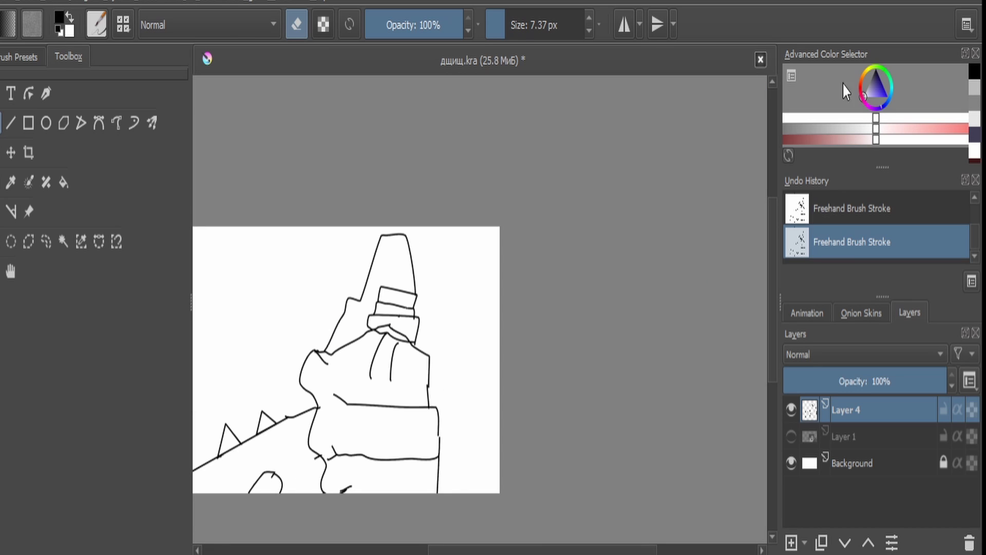
Fill the top band above the fist with red and the two bands below it with orange.
{"action": "key", "text": "e"}
{"action": "left_click", "coordinate": [859, 96]}
{"action": "left_click", "coordinate": [878, 93]}
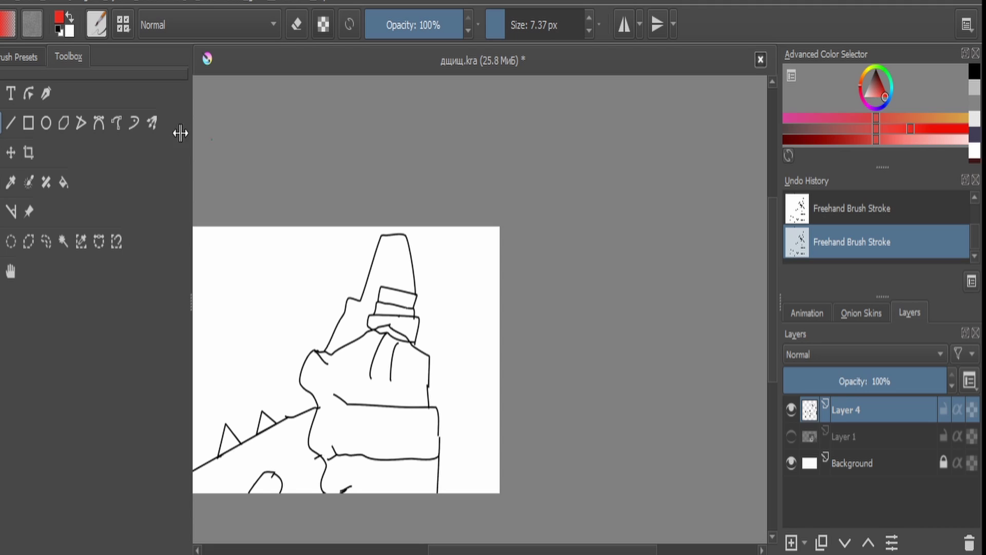
{"action": "left_click", "coordinate": [63, 182]}
{"action": "left_click", "coordinate": [403, 296]}
{"action": "left_click", "coordinate": [393, 321]}
{"action": "scroll", "coordinate": [372, 357], "scroll_direction": "up", "scroll_amount": 5}
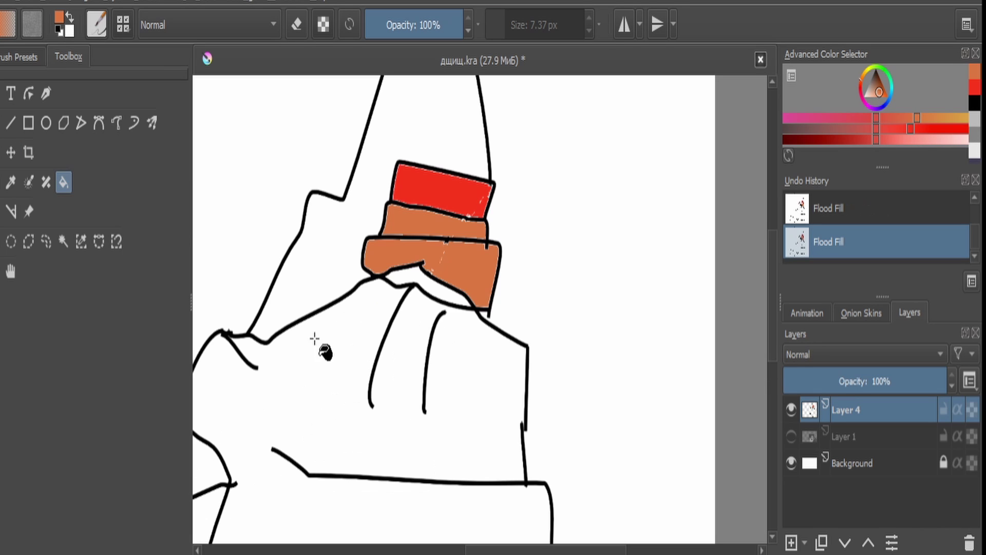
Paint over the stray line in the lowest band, fill its remaining white gap and cover its lower edge with the same orange.
{"action": "key", "text": "b"}
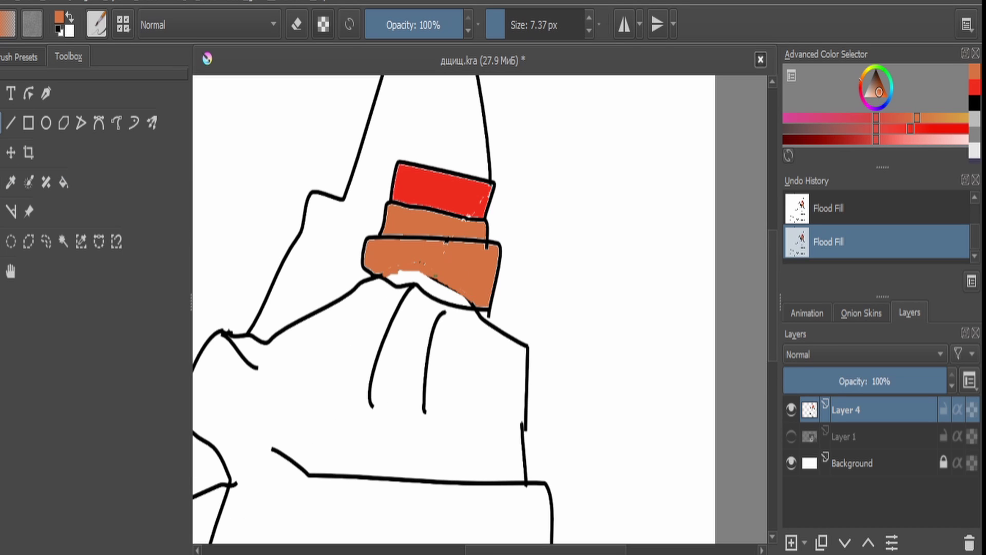
{"action": "left_click", "coordinate": [63, 181]}
{"action": "left_click_drag", "start_coordinate": [426, 271], "coordinate": [428, 272]}
{"action": "left_click", "coordinate": [414, 280]}
{"action": "left_click", "coordinate": [1, 123]}
{"action": "left_click", "coordinate": [519, 33]}
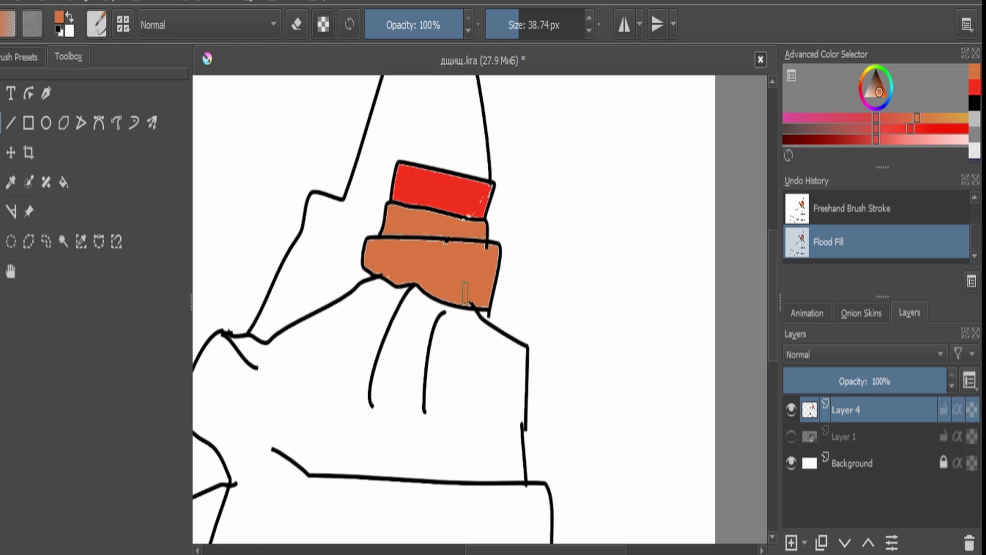
{"action": "left_click", "coordinate": [466, 293]}
{"action": "left_click", "coordinate": [468, 299]}
{"action": "scroll", "coordinate": [437, 259], "scroll_direction": "down", "scroll_amount": 3}
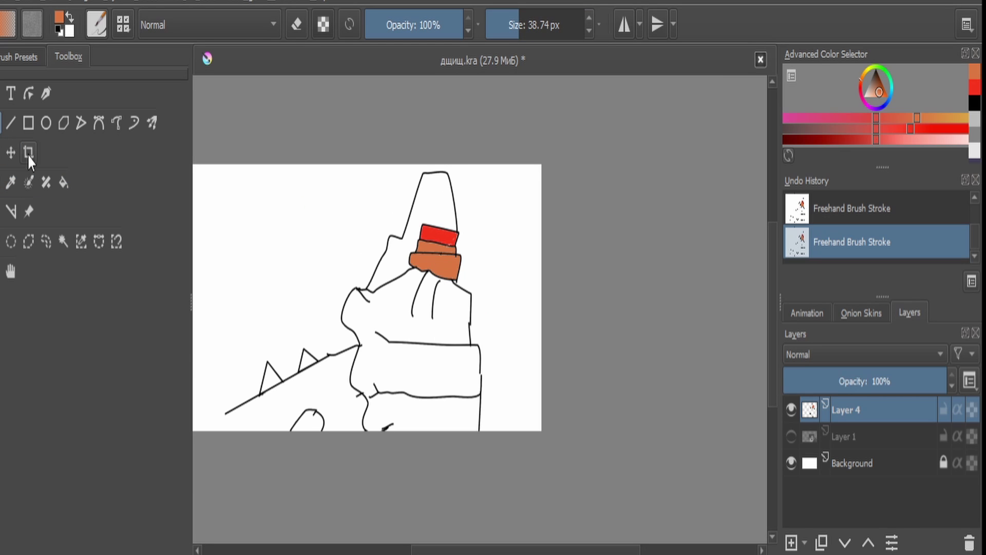
Draw a short black freehand path at 7.18 px between the tapering shape's outline and the red band.
{"action": "left_click", "coordinate": [58, 32]}
{"action": "left_click", "coordinate": [501, 23]}
{"action": "double_click", "coordinate": [589, 20]}
{"action": "left_click", "coordinate": [117, 129]}
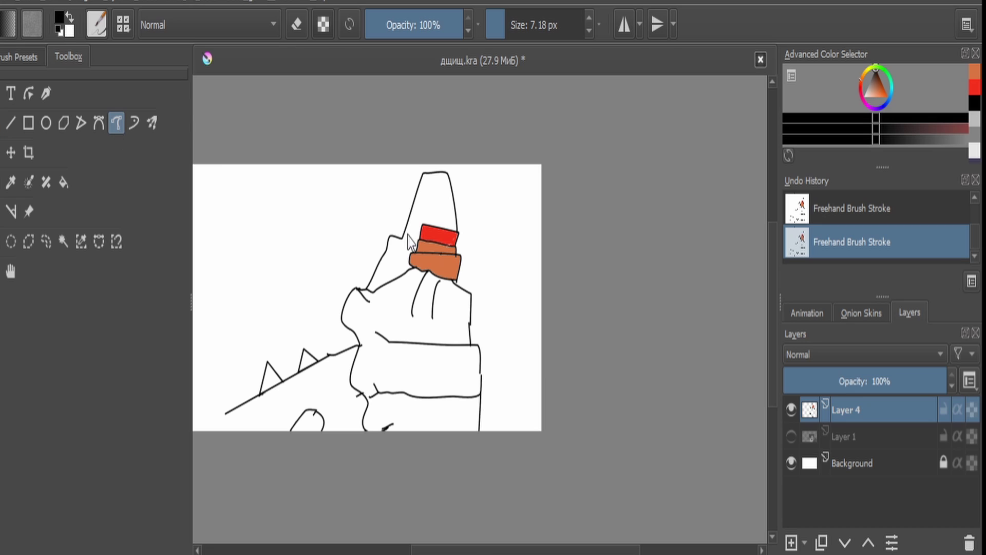
{"action": "left_click_drag", "start_coordinate": [417, 245], "coordinate": [418, 247]}
On a new layer, outline an hourglass-like emblem with nested upper and lower triangles and curved sides inside the fist's middle section.
{"action": "left_click", "coordinate": [791, 540]}
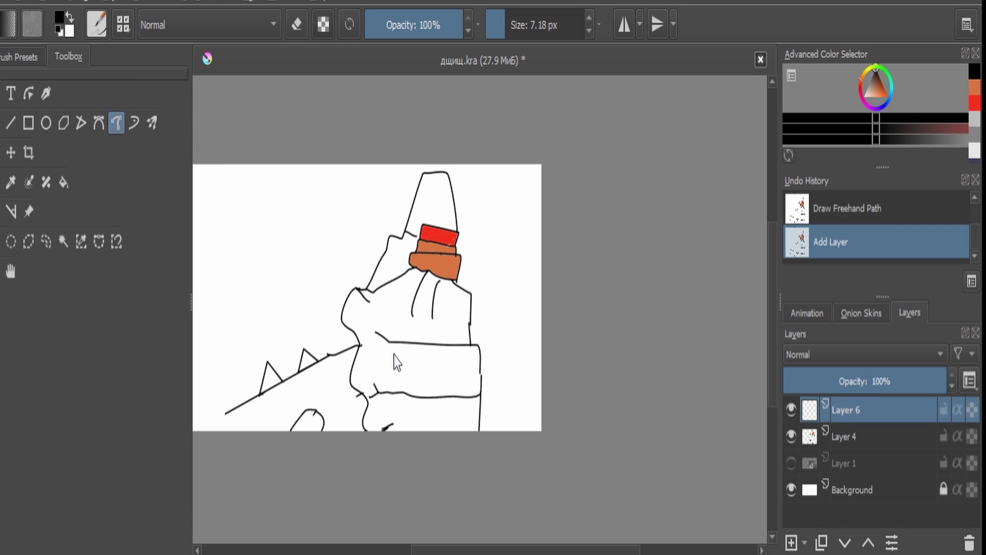
{"action": "left_click_drag", "start_coordinate": [403, 340], "coordinate": [415, 345]}
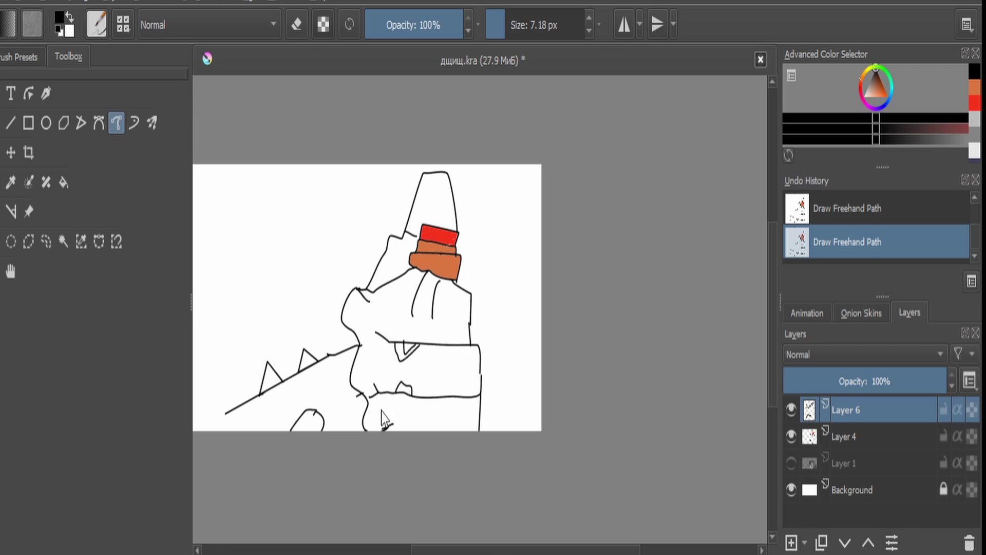
{"action": "left_click_drag", "start_coordinate": [390, 393], "coordinate": [414, 392]}
{"action": "left_click_drag", "start_coordinate": [426, 344], "coordinate": [418, 352]}
{"action": "left_click_drag", "start_coordinate": [426, 397], "coordinate": [425, 397]}
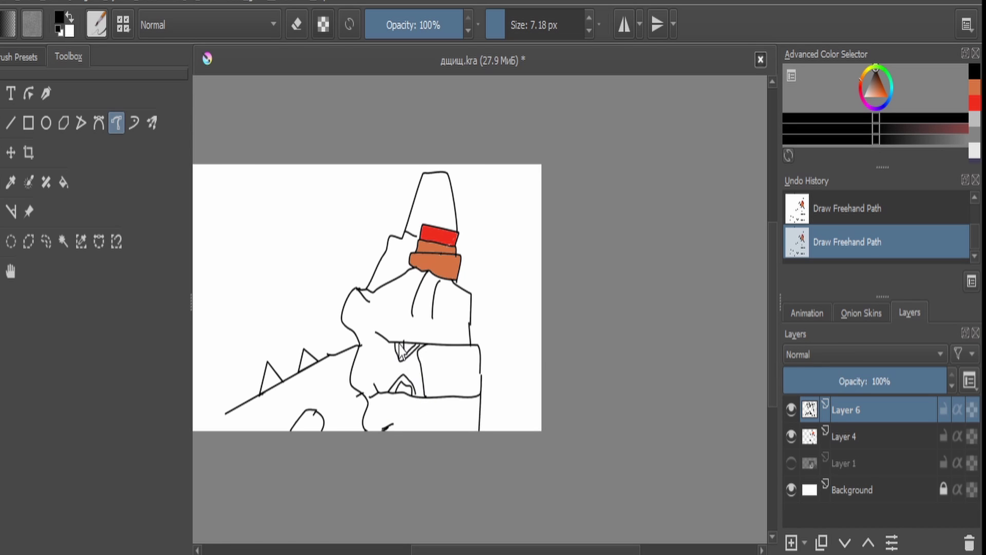
{"action": "left_click_drag", "start_coordinate": [395, 351], "coordinate": [391, 385]}
{"action": "scroll", "coordinate": [405, 388], "scroll_direction": "up", "scroll_amount": 1}
{"action": "key", "text": "ctrl+z"}
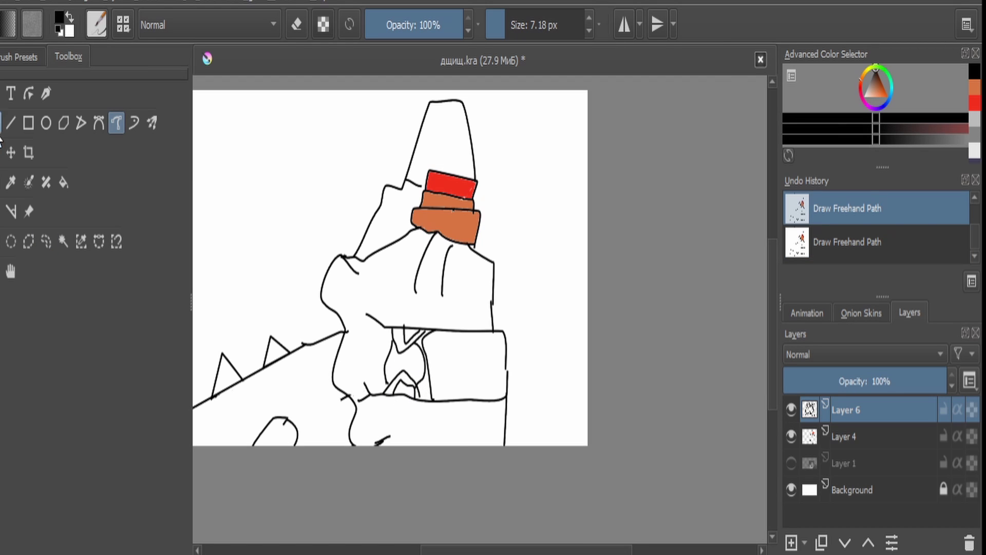
Fill the central area of the emblem with bright green.
{"action": "key", "text": "f"}
{"action": "left_click", "coordinate": [885, 73]}
{"action": "left_click", "coordinate": [880, 92]}
{"action": "left_click", "coordinate": [811, 118]}
{"action": "left_click", "coordinate": [404, 365]}
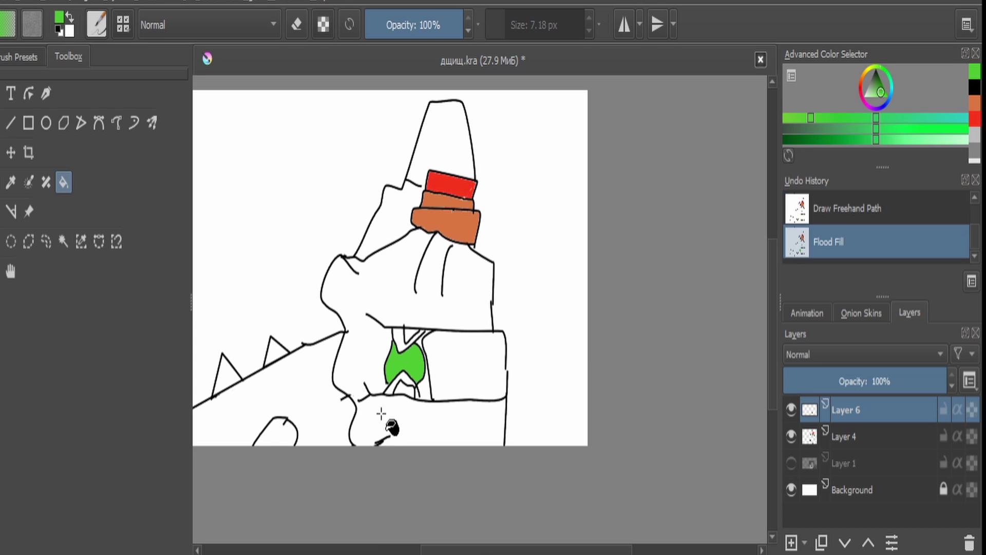
{"action": "left_click", "coordinate": [382, 414]}
{"action": "key", "text": "ctrl+z"}
{"action": "left_click", "coordinate": [63, 241]}
{"action": "left_click", "coordinate": [406, 336]}
{"action": "key", "text": "ctrl+z"}
{"action": "scroll", "coordinate": [354, 323], "scroll_direction": "up", "scroll_amount": 2}
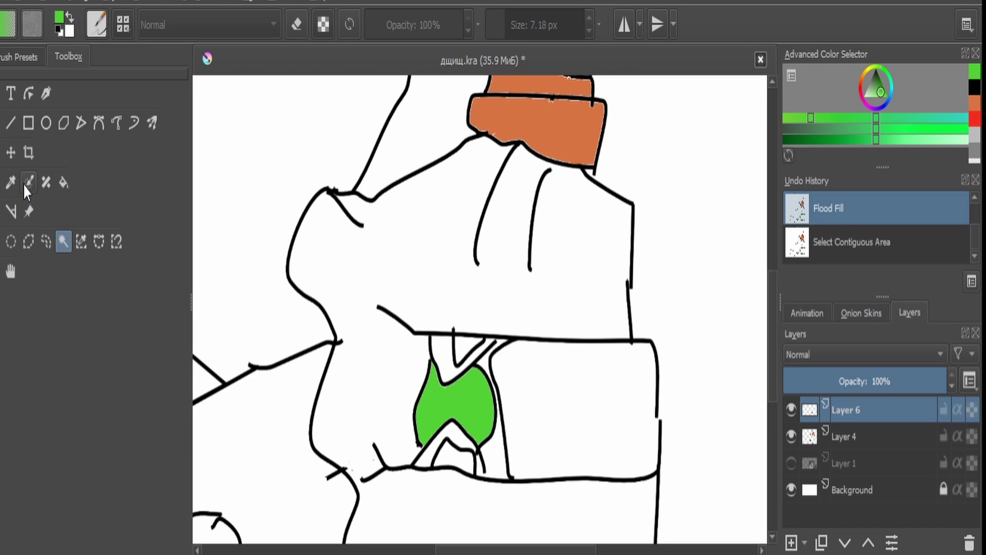
Close the open bases of the emblem's upper and lower triangles with straight black lines.
{"action": "left_click", "coordinate": [10, 123]}
{"action": "key", "text": "d"}
{"action": "key", "text": "ctrl+shift+z"}
{"action": "key", "text": "ctrl+shift+a"}
{"action": "left_click_drag", "start_coordinate": [454, 334], "coordinate": [485, 334]}
{"action": "mouse_move", "coordinate": [467, 475]}
{"action": "left_mouse_down"}
{"action": "mouse_move", "coordinate": [449, 460]}
{"action": "mouse_move", "coordinate": [477, 475]}
{"action": "left_mouse_up"}
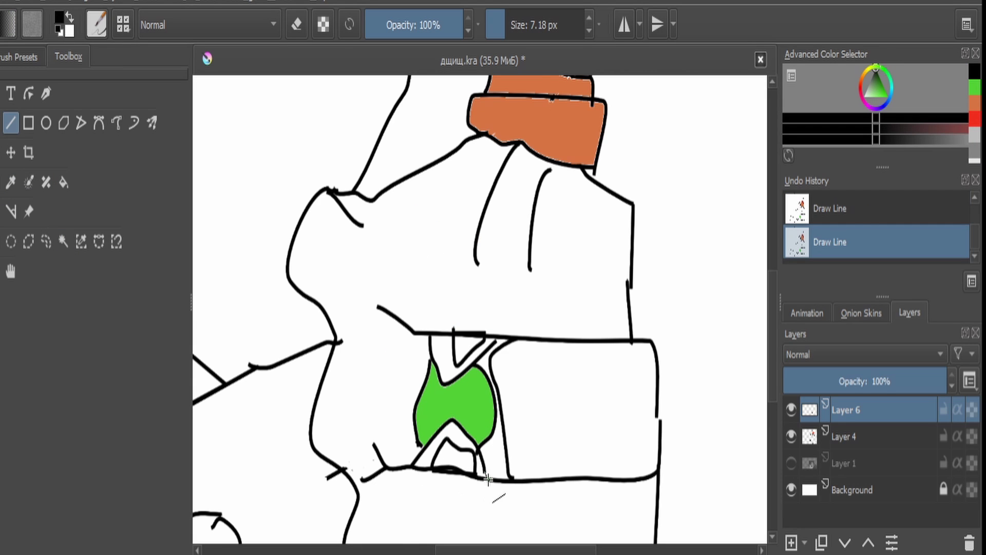
{"action": "left_click_drag", "start_coordinate": [427, 337], "coordinate": [499, 336]}
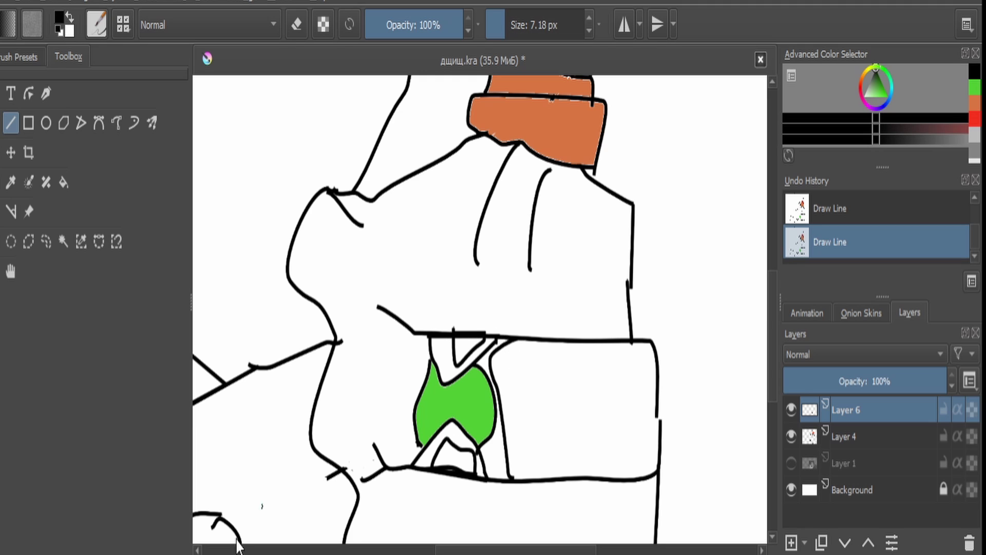
Fill the emblem's two inner triangles with a darker shade of its bright green.
{"action": "left_click", "coordinate": [11, 182]}
{"action": "left_click", "coordinate": [454, 401]}
{"action": "left_click", "coordinate": [881, 82]}
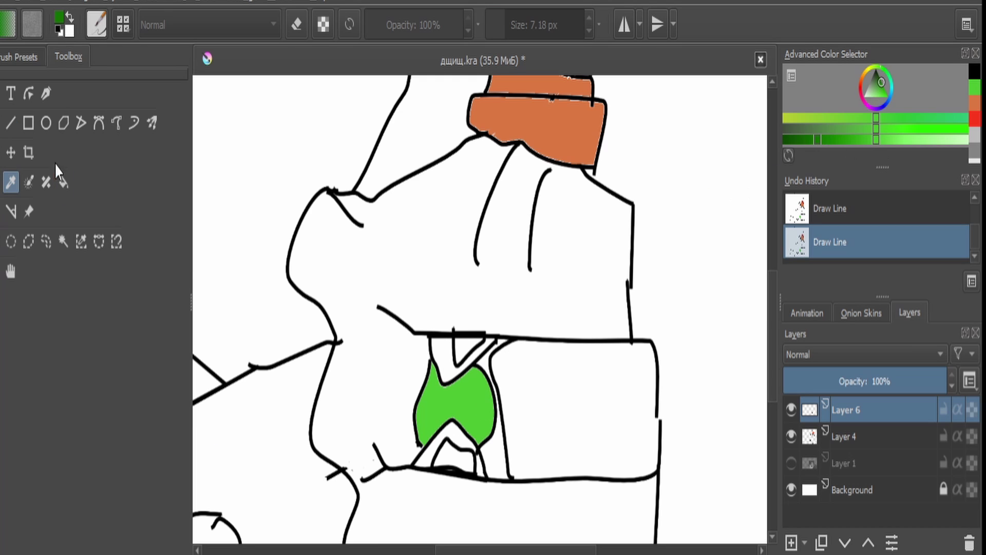
{"action": "left_click", "coordinate": [64, 182]}
{"action": "left_click", "coordinate": [464, 348]}
{"action": "left_click", "coordinate": [451, 456]}
Fill the borders around the emblem's two dark green triangles with dark grey.
{"action": "left_click", "coordinate": [867, 124]}
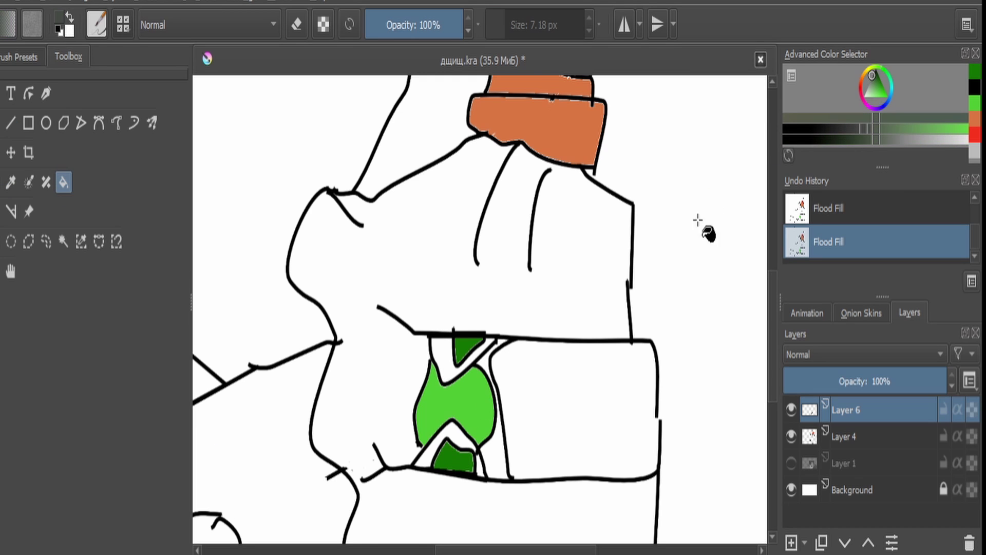
{"action": "left_click", "coordinate": [446, 362]}
{"action": "left_click", "coordinate": [453, 436]}
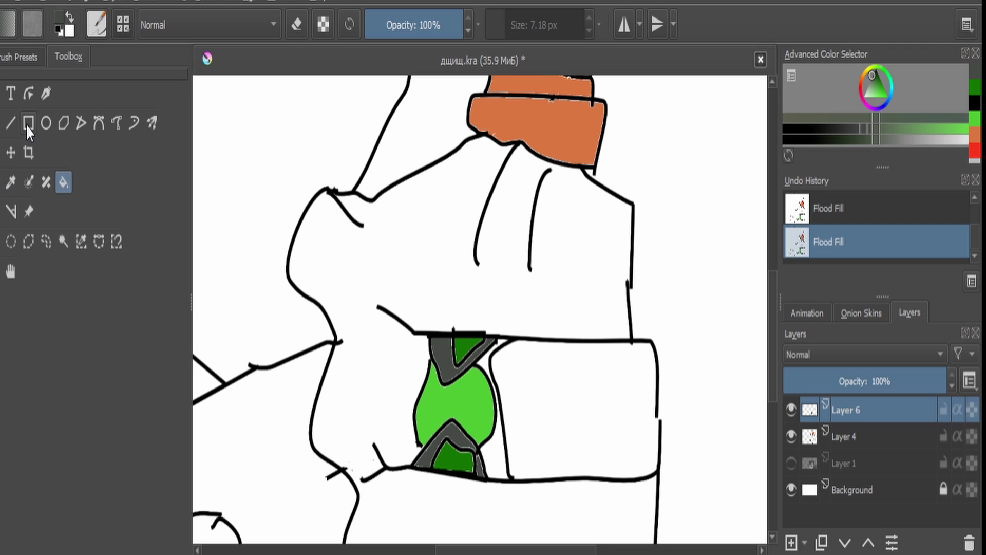
Close the gaps at the top and bottom of the emblem's curved side strip with black lines and fill it with the same dark grey.
{"action": "left_click", "coordinate": [10, 122]}
{"action": "left_click", "coordinate": [875, 68]}
{"action": "left_click_drag", "start_coordinate": [481, 479], "coordinate": [465, 479]}
{"action": "left_click_drag", "start_coordinate": [511, 341], "coordinate": [484, 334]}
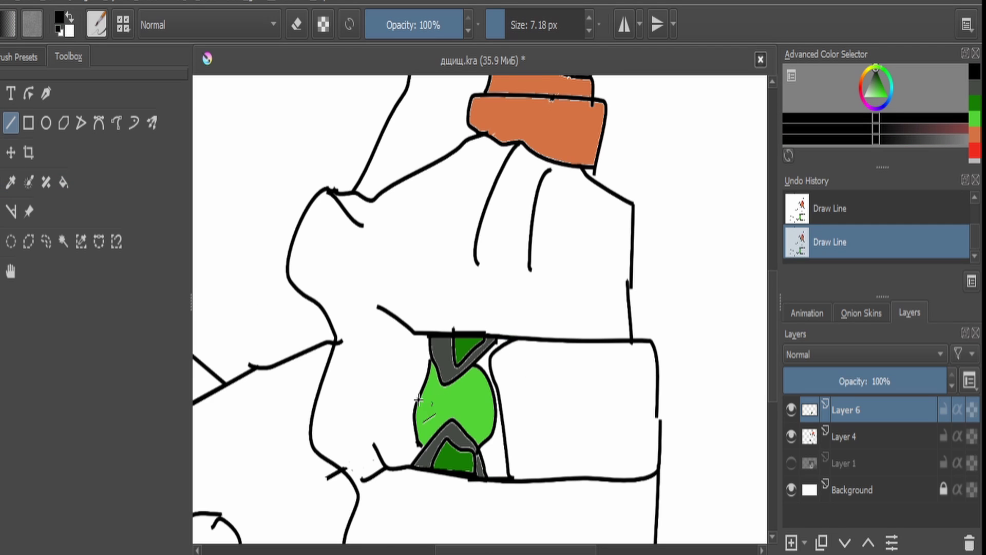
{"action": "left_click", "coordinate": [10, 181]}
{"action": "left_click", "coordinate": [452, 359]}
{"action": "left_click", "coordinate": [64, 182]}
{"action": "left_click", "coordinate": [497, 450]}
{"action": "left_click", "coordinate": [485, 361]}
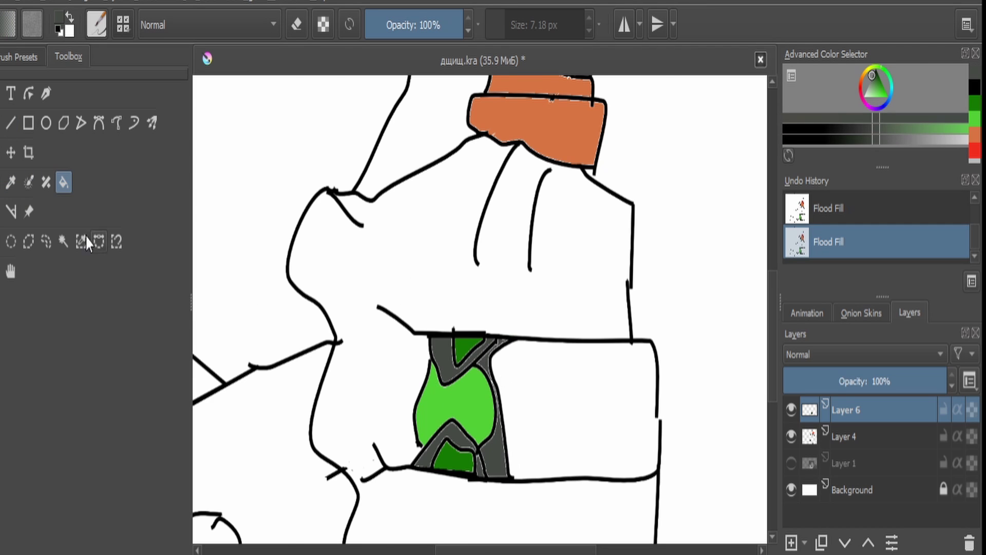
Touch up the emblem's grey strip with dark grey brush strokes and undo the last stroke.
{"action": "left_click", "coordinate": [1, 123]}
{"action": "scroll", "coordinate": [482, 415], "scroll_direction": "up", "scroll_amount": 1}
{"action": "left_click_drag", "start_coordinate": [474, 465], "coordinate": [477, 482]}
{"action": "left_click_drag", "start_coordinate": [497, 322], "coordinate": [513, 304]}
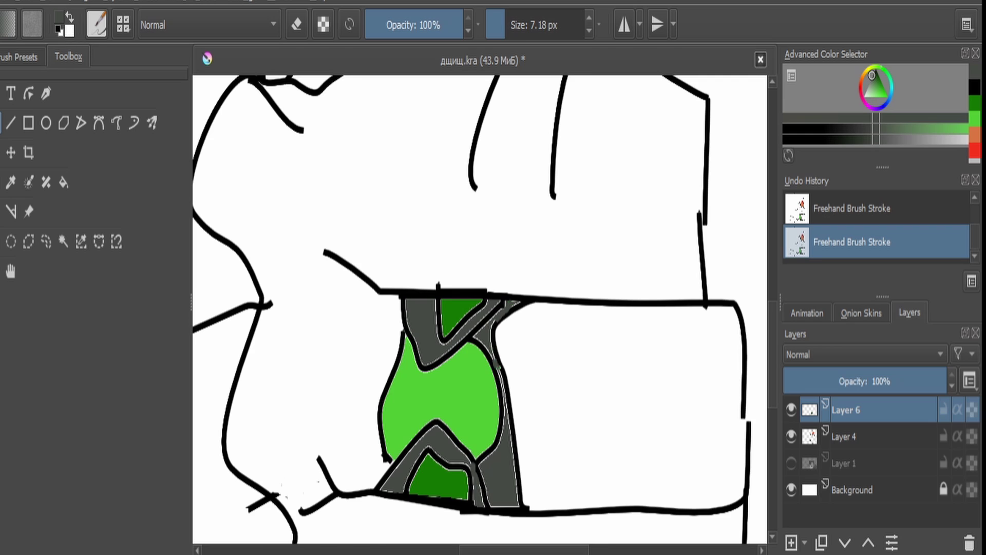
{"action": "scroll", "coordinate": [314, 485], "scroll_direction": "down", "scroll_amount": 2}
{"action": "key", "text": "ctrl+z"}
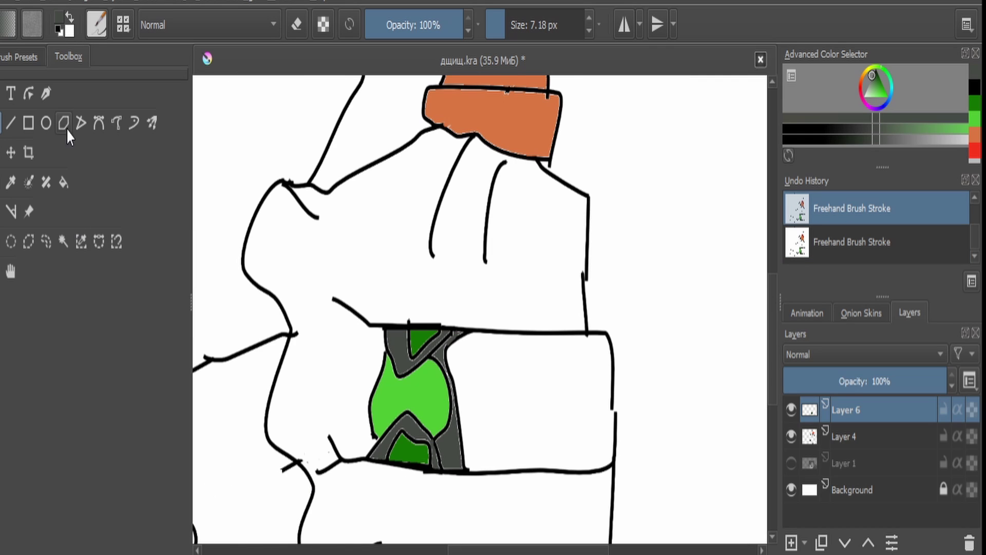
Outline a small corner piece in black at the emblem's lower left and undo the extra freehand path.
{"action": "left_click", "coordinate": [117, 123]}
{"action": "right_click", "coordinate": [875, 71]}
{"action": "left_click", "coordinate": [875, 70]}
{"action": "left_click_drag", "start_coordinate": [366, 458], "coordinate": [369, 427]}
{"action": "mouse_move", "coordinate": [368, 443]}
{"action": "left_mouse_down"}
{"action": "mouse_move", "coordinate": [384, 494]}
{"action": "mouse_move", "coordinate": [401, 465]}
{"action": "left_mouse_up"}
{"action": "key", "text": "ctrl+z"}
Select the emblem's small lower-left corner piece by outline, fill it with the sampled dark grey and clear the selection.
{"action": "left_click", "coordinate": [46, 242]}
{"action": "right_click", "coordinate": [864, 97]}
{"action": "scroll", "coordinate": [356, 419], "scroll_direction": "up", "scroll_amount": 2}
{"action": "key", "text": "p"}
{"action": "left_click", "coordinate": [430, 441]}
{"action": "left_click", "coordinate": [63, 181]}
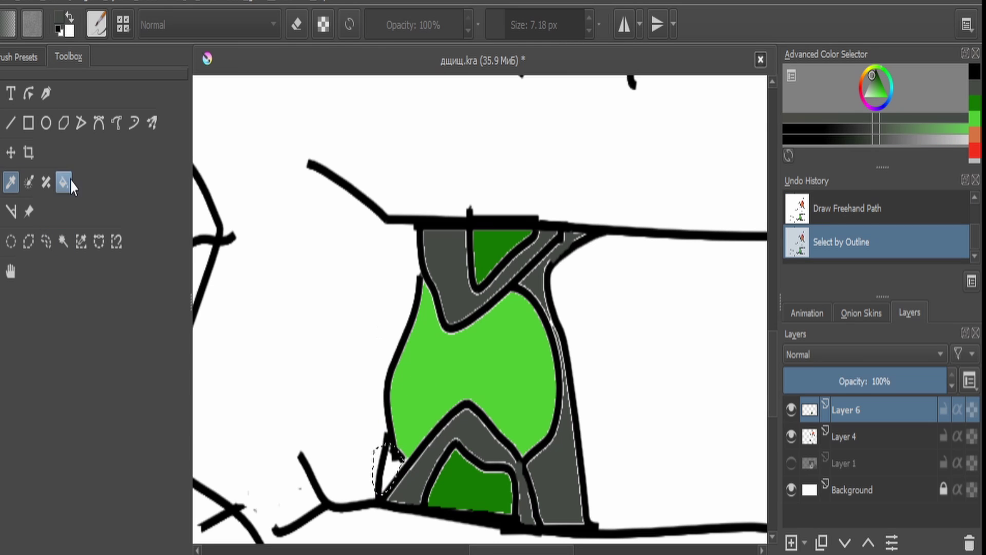
{"action": "left_click", "coordinate": [389, 473]}
{"action": "key", "text": "ctrl+z"}
{"action": "left_click", "coordinate": [389, 469]}
{"action": "left_click", "coordinate": [1, 123]}
{"action": "left_click", "coordinate": [138, 4]}
{"action": "left_click", "coordinate": [180, 43]}
Touch up the emblem's lower-left corner piece with a dark grey brush stroke.
{"action": "scroll", "coordinate": [415, 411], "scroll_direction": "down", "scroll_amount": 1}
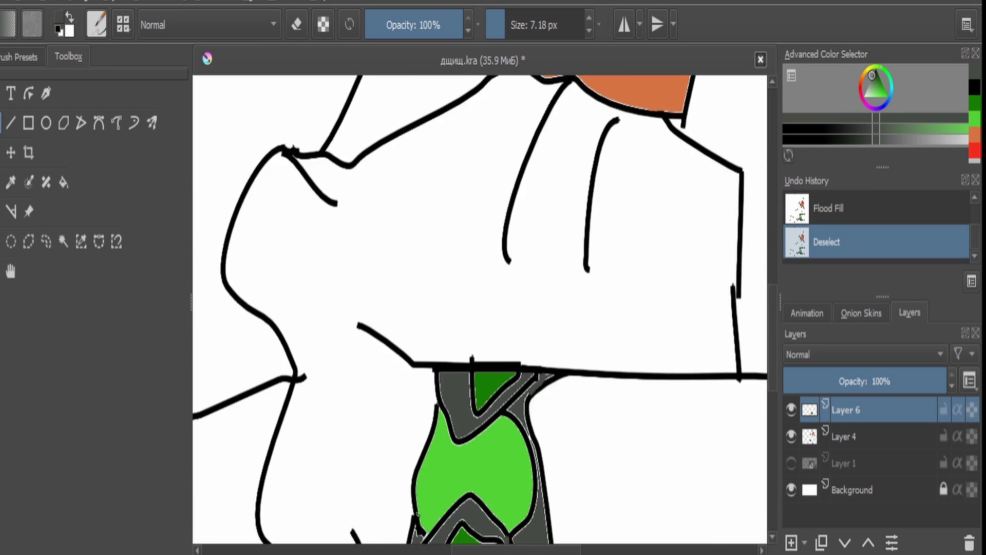
{"action": "scroll", "coordinate": [415, 529], "scroll_direction": "up", "scroll_amount": 5}
{"action": "mouse_move", "coordinate": [415, 529]}
{"action": "left_mouse_down"}
{"action": "mouse_move", "coordinate": [427, 386]}
{"action": "mouse_move", "coordinate": [401, 354]}
{"action": "mouse_move", "coordinate": [385, 478]}
{"action": "mouse_move", "coordinate": [457, 396]}
{"action": "left_mouse_up"}
{"action": "scroll", "coordinate": [318, 378], "scroll_direction": "down", "scroll_amount": 7}
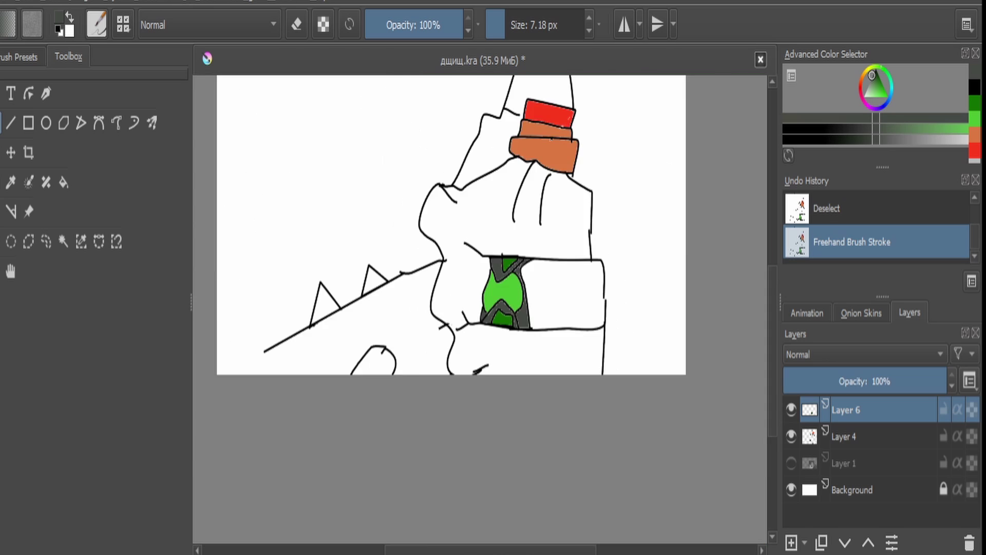
Reduce the brush to 3.41 px and paint a small mark in the sampled bright green beside the upper triangle.
{"action": "scroll", "coordinate": [539, 291], "scroll_direction": "up", "scroll_amount": 5}
{"action": "key", "text": "bracketleft"}
{"action": "key", "text": "bracketleft"}
{"action": "left_click", "coordinate": [11, 182]}
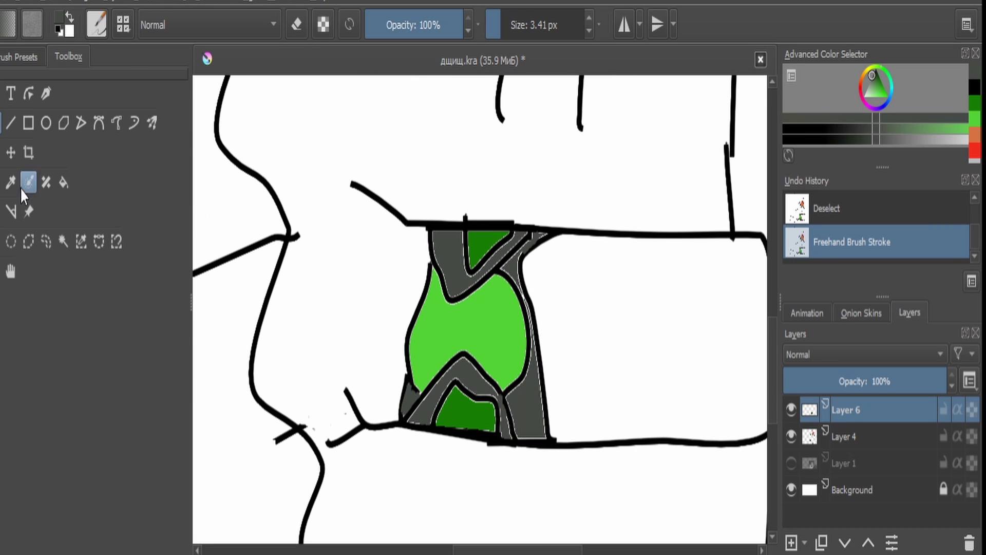
{"action": "left_click", "coordinate": [457, 311]}
{"action": "key", "text": "b"}
{"action": "scroll", "coordinate": [467, 226], "scroll_direction": "up", "scroll_amount": 2}
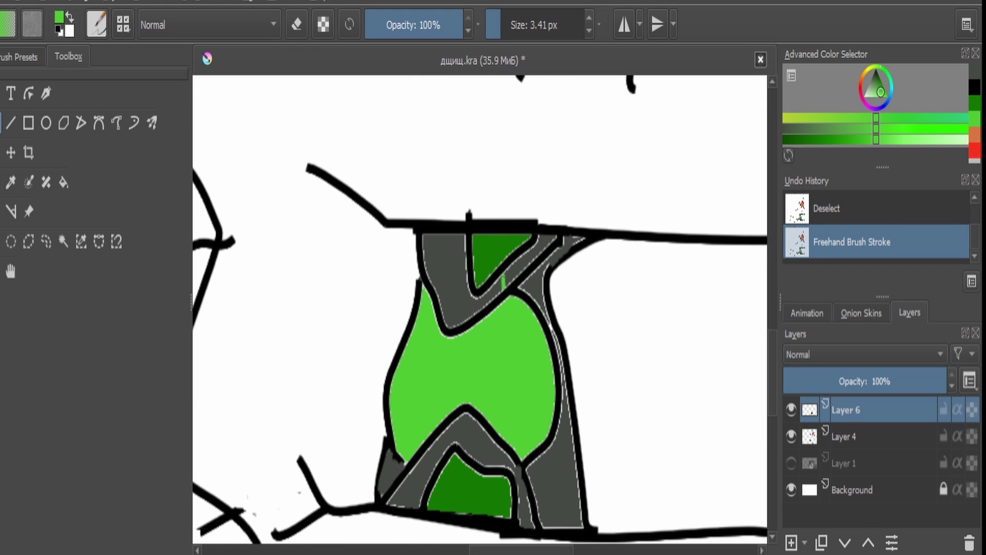
{"action": "left_click_drag", "start_coordinate": [504, 280], "coordinate": [503, 288]}
{"action": "scroll", "coordinate": [492, 411], "scroll_direction": "down", "scroll_amount": 6}
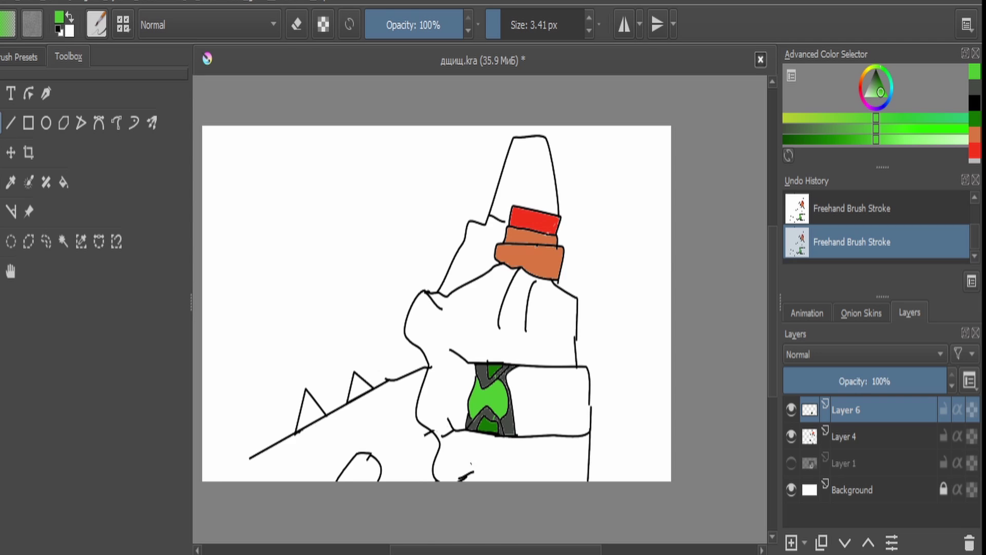
Merge Layer 6 down into Layer 4.
{"action": "scroll", "coordinate": [475, 402], "scroll_direction": "down", "scroll_amount": 1}
{"action": "left_click_drag", "start_coordinate": [843, 433], "coordinate": [850, 432]}
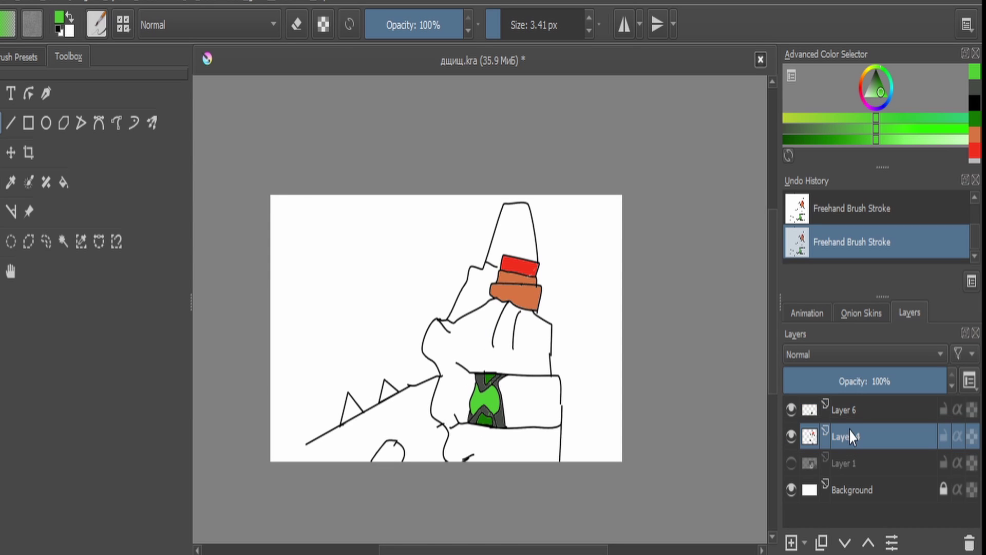
{"action": "left_click", "coordinate": [847, 411]}
{"action": "left_click", "coordinate": [11, 152]}
{"action": "left_click", "coordinate": [842, 432]}
{"action": "left_click", "coordinate": [841, 414]}
{"action": "left_click", "coordinate": [63, 182]}
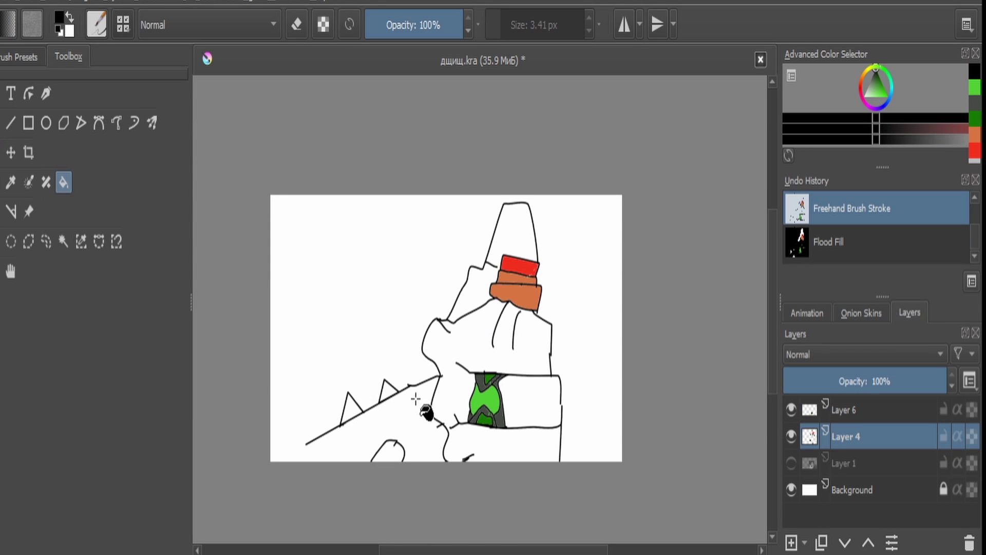
{"action": "left_click", "coordinate": [858, 410]}
{"action": "key", "text": "ctrl+e"}
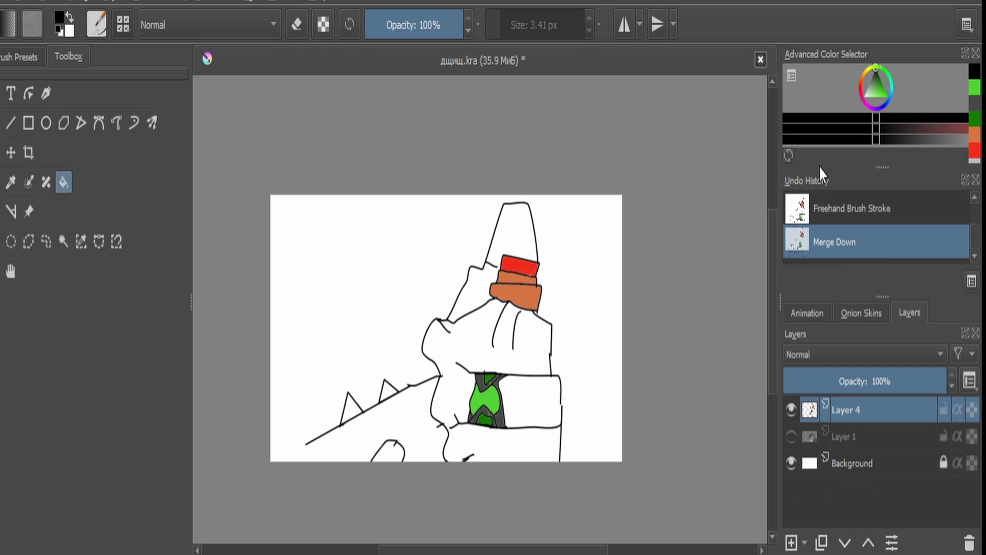
Scale down the drawing on Layer 4 and reposition it so the whole fist fits on the canvas.
{"action": "left_click", "coordinate": [1, 153]}
{"action": "left_click_drag", "start_coordinate": [518, 405], "coordinate": [512, 367]}
{"action": "left_click_drag", "start_coordinate": [557, 163], "coordinate": [518, 232]}
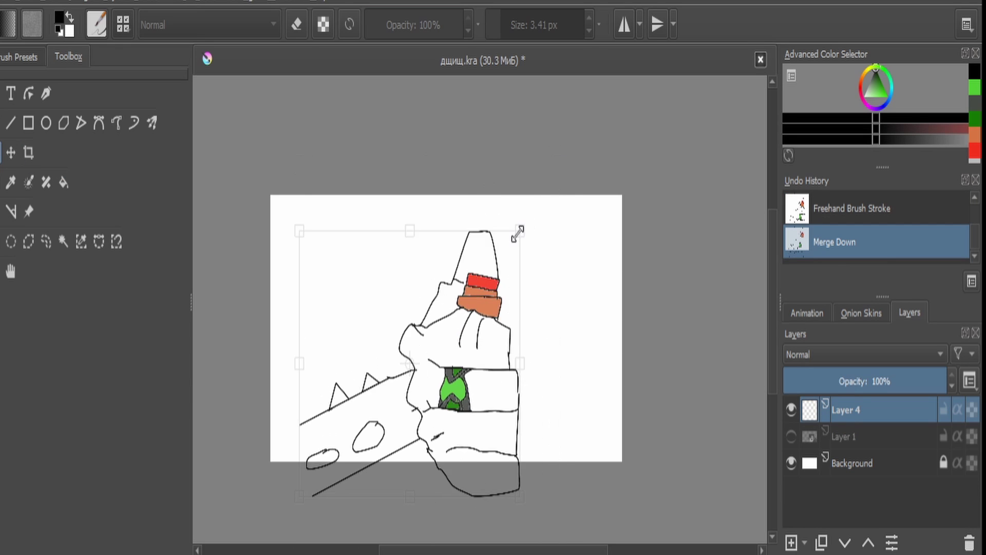
{"action": "left_click_drag", "start_coordinate": [483, 319], "coordinate": [569, 267]}
Show Layer 1 briefly to sample the light grey from it, and hide it again.
{"action": "left_click", "coordinate": [791, 437]}
{"action": "left_click", "coordinate": [10, 182]}
{"action": "left_click", "coordinate": [502, 443]}
{"action": "left_click", "coordinate": [792, 437]}
{"action": "scroll", "coordinate": [584, 390], "scroll_direction": "up", "scroll_amount": 2}
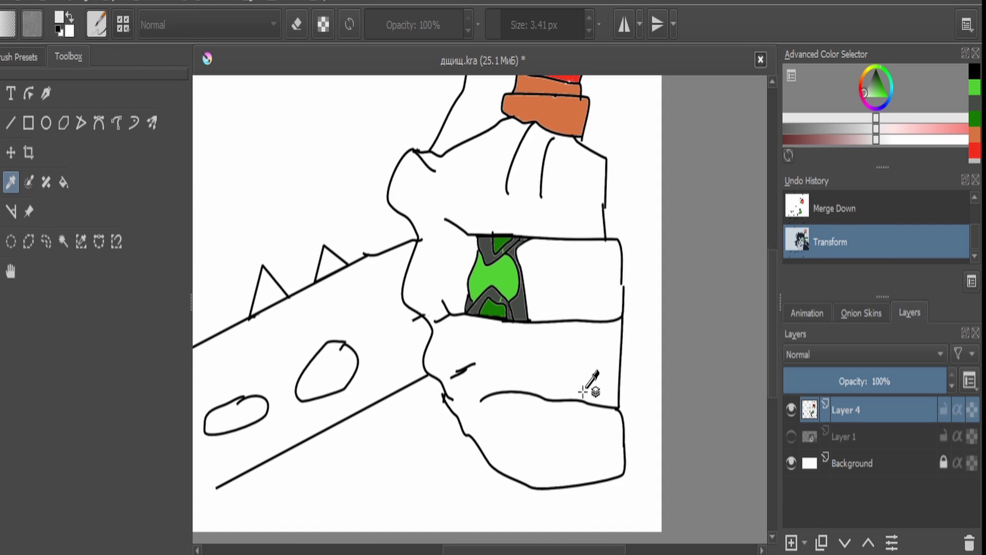
Fill the fist and the tapering shape above it with the sampled light grey on Layer 4.
{"action": "left_click", "coordinate": [64, 182]}
{"action": "left_click", "coordinate": [473, 187]}
{"action": "scroll", "coordinate": [473, 187], "scroll_direction": "down", "scroll_amount": 4}
{"action": "left_click", "coordinate": [502, 211]}
{"action": "left_click", "coordinate": [472, 163]}
{"action": "scroll", "coordinate": [474, 186], "scroll_direction": "up", "scroll_amount": 3}
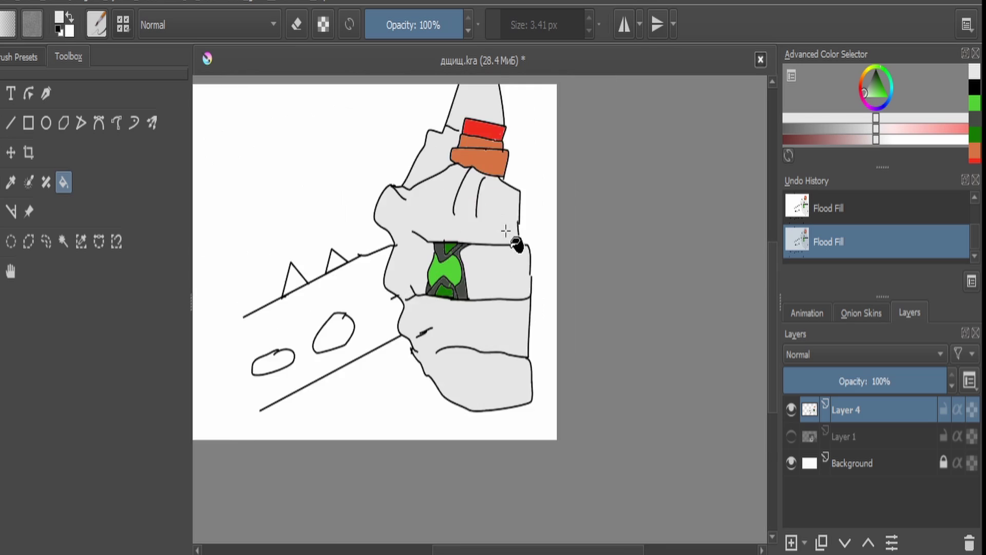
Erase the toothed blade with its two ovals from beside the fist, using a larger eraser.
{"action": "scroll", "coordinate": [505, 230], "scroll_direction": "down", "scroll_amount": 2}
{"action": "scroll", "coordinate": [496, 226], "scroll_direction": "up", "scroll_amount": 2}
{"action": "scroll", "coordinate": [518, 304], "scroll_direction": "down", "scroll_amount": 1}
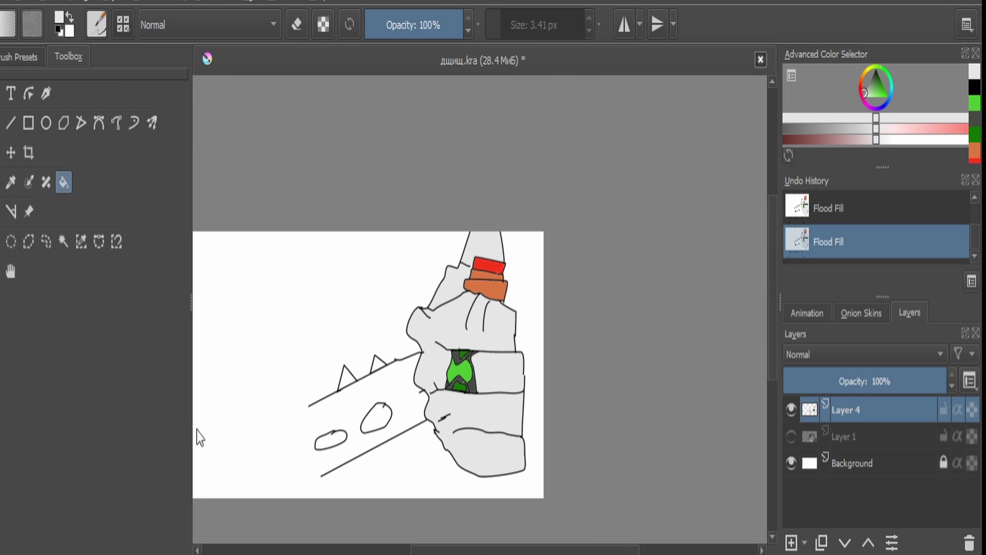
{"action": "left_click", "coordinate": [1, 123]}
{"action": "left_click", "coordinate": [296, 24]}
{"action": "left_click", "coordinate": [523, 24]}
{"action": "mouse_move", "coordinate": [394, 411]}
{"action": "left_mouse_down"}
{"action": "mouse_move", "coordinate": [349, 435]}
{"action": "mouse_move", "coordinate": [349, 455]}
{"action": "mouse_move", "coordinate": [421, 421]}
{"action": "left_mouse_up"}
{"action": "mouse_move", "coordinate": [307, 410]}
{"action": "left_mouse_down"}
{"action": "mouse_move", "coordinate": [335, 398]}
{"action": "mouse_move", "coordinate": [333, 378]}
{"action": "mouse_move", "coordinate": [366, 377]}
{"action": "mouse_move", "coordinate": [375, 350]}
{"action": "mouse_move", "coordinate": [414, 355]}
{"action": "left_mouse_up"}
Reduce the eraser to 7.48 px, clean up the blade remnant at the fist's edge and turn erasing off.
{"action": "scroll", "coordinate": [374, 391], "scroll_direction": "up", "scroll_amount": 2}
{"action": "left_click_drag", "start_coordinate": [514, 26], "coordinate": [505, 25]}
{"action": "left_click", "coordinate": [470, 314]}
{"action": "left_click", "coordinate": [295, 34]}
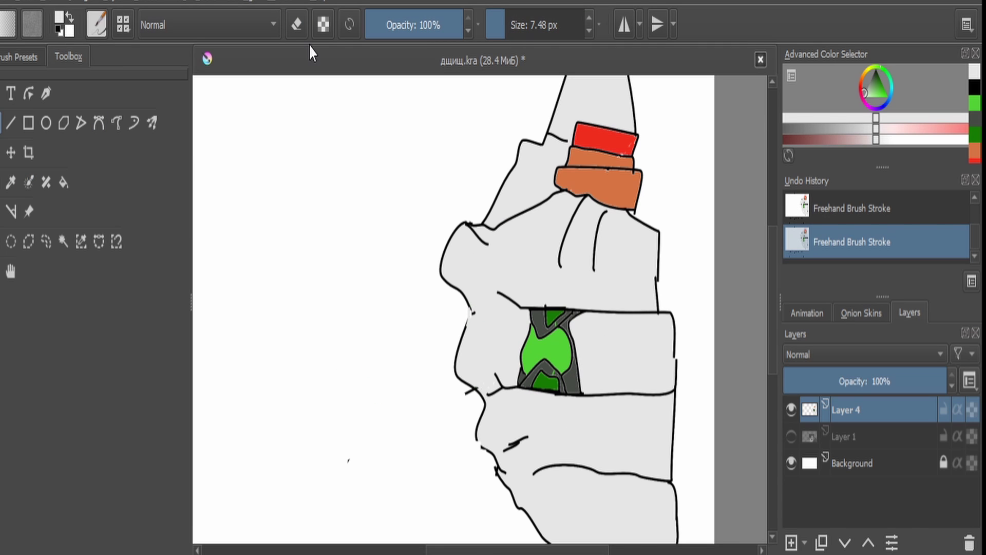
Draw two roughly parallel black diagonal lines running down and away from the fist's edge as the forearm outline.
{"action": "left_click", "coordinate": [974, 118]}
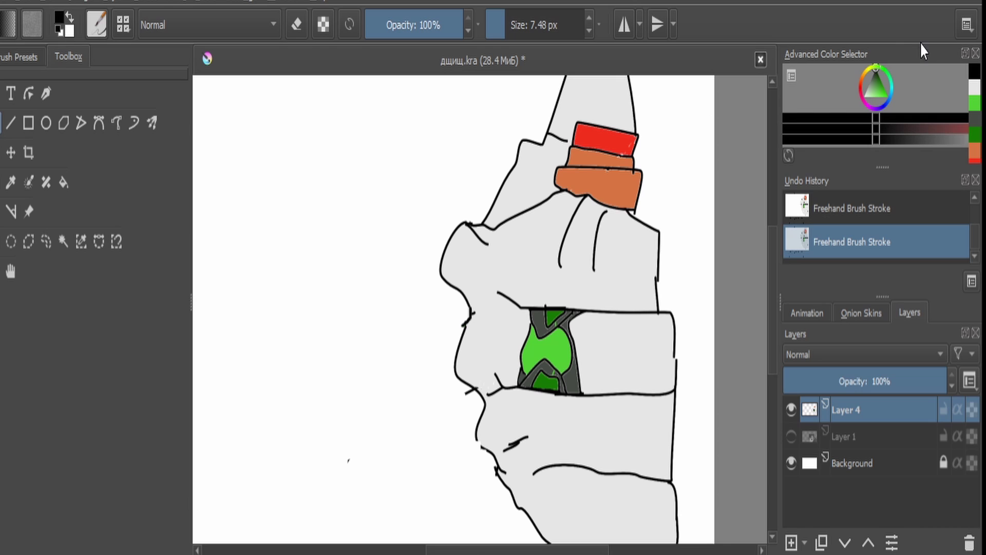
{"action": "left_click", "coordinate": [10, 123]}
{"action": "left_click_drag", "start_coordinate": [464, 331], "coordinate": [265, 459]}
{"action": "left_click_drag", "start_coordinate": [517, 508], "coordinate": [518, 177]}
{"action": "mouse_move", "coordinate": [518, 176]}
{"action": "left_mouse_down"}
{"action": "mouse_move", "coordinate": [249, 308]}
{"action": "mouse_move", "coordinate": [257, 319]}
{"action": "left_mouse_up"}
{"action": "scroll", "coordinate": [300, 171], "scroll_direction": "down", "scroll_amount": 4}
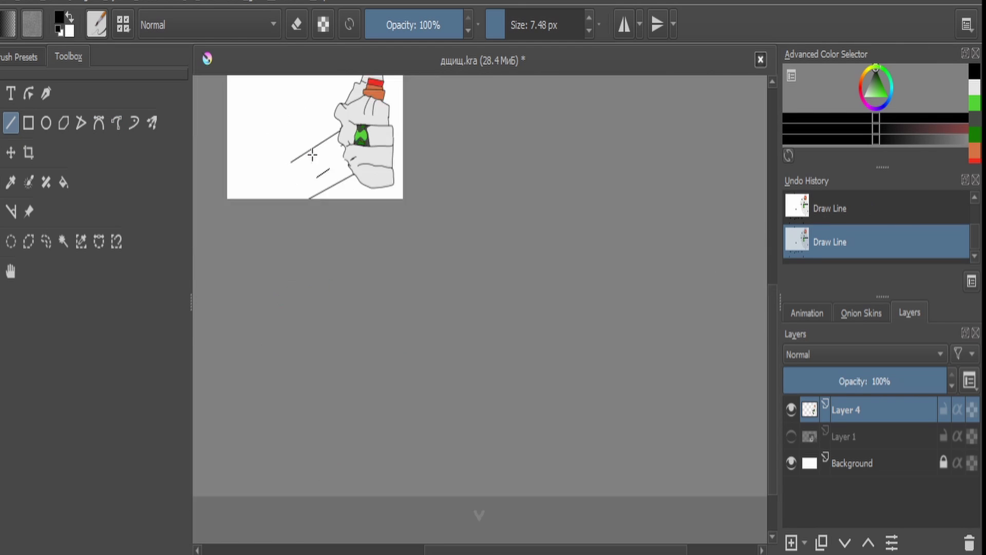
Add two triangular spikes to the forearm's upper edge as black polylines.
{"action": "scroll", "coordinate": [312, 155], "scroll_direction": "up", "scroll_amount": 4}
{"action": "left_click", "coordinate": [82, 123]}
{"action": "scroll", "coordinate": [369, 158], "scroll_direction": "up", "scroll_amount": 5}
{"action": "left_click", "coordinate": [402, 268]}
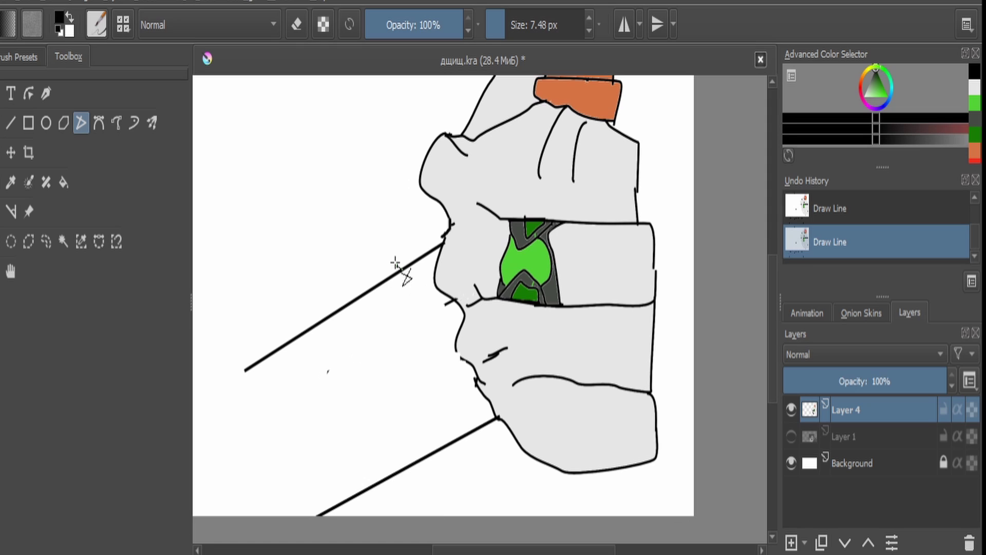
{"action": "left_click", "coordinate": [368, 249]}
{"action": "double_click", "coordinate": [357, 297]}
{"action": "left_click", "coordinate": [314, 325]}
{"action": "left_click", "coordinate": [282, 305]}
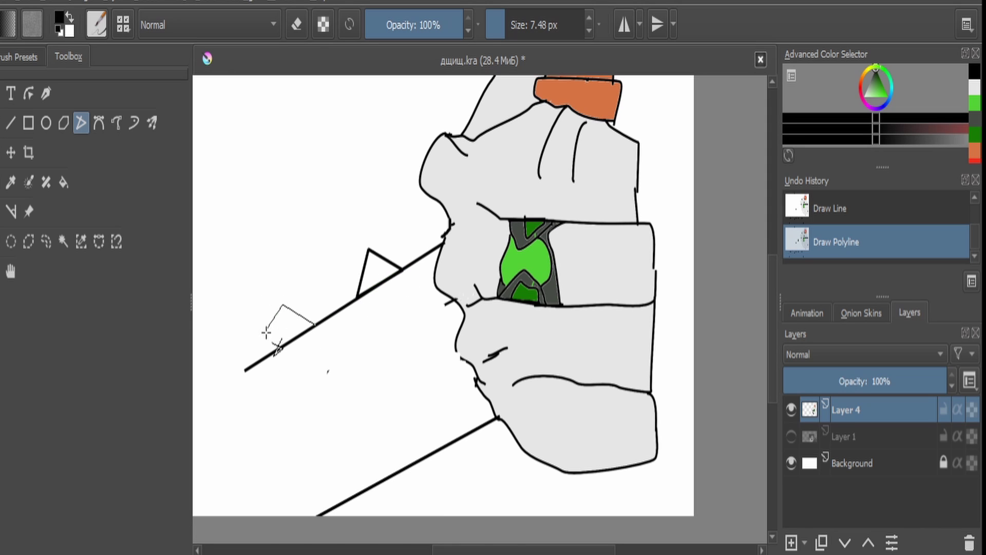
{"action": "double_click", "coordinate": [265, 356]}
Draw two slanted black ovals inside the forearm as freehand paths and erase stray marks on their outlines.
{"action": "left_click", "coordinate": [116, 123]}
{"action": "mouse_move", "coordinate": [405, 362]}
{"action": "left_mouse_down"}
{"action": "mouse_move", "coordinate": [373, 412]}
{"action": "mouse_move", "coordinate": [403, 363]}
{"action": "left_mouse_up"}
{"action": "left_click_drag", "start_coordinate": [326, 441], "coordinate": [323, 438]}
{"action": "key", "text": "b"}
{"action": "key", "text": "e"}
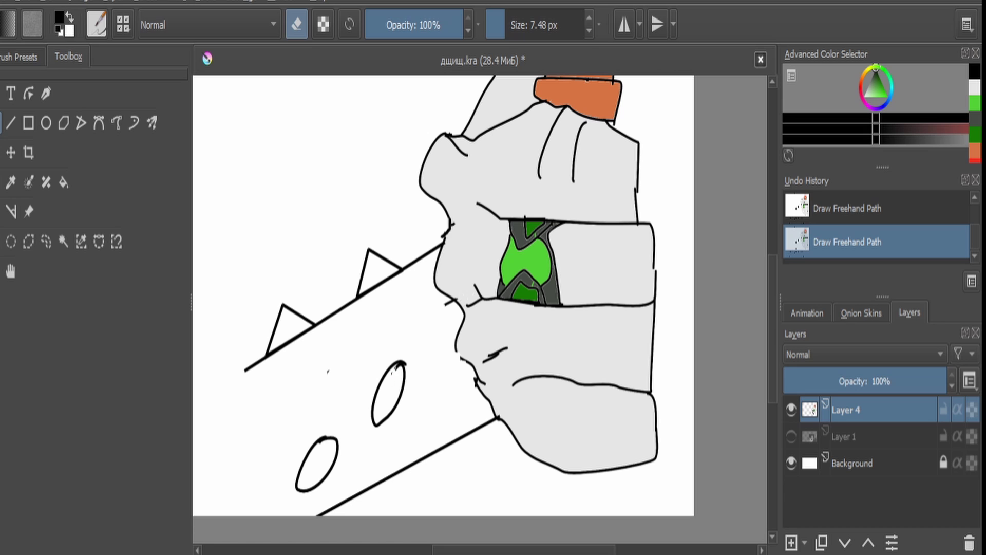
{"action": "left_click", "coordinate": [120, 125]}
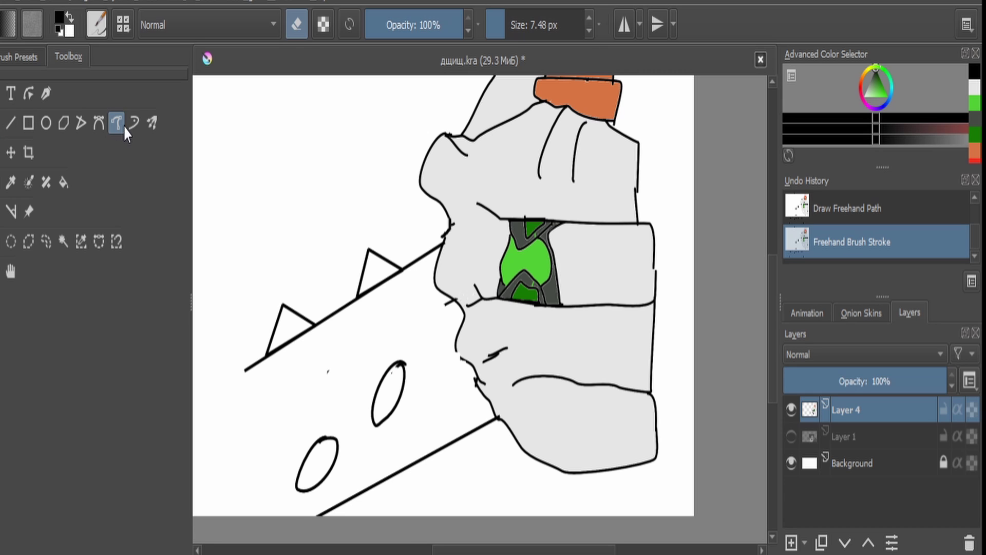
Move the Layer 4 artwork up and to the left, and try to fill the forearm.
{"action": "left_click", "coordinate": [1, 159]}
{"action": "left_click_drag", "start_coordinate": [333, 281], "coordinate": [273, 219]}
{"action": "left_click", "coordinate": [64, 182]}
{"action": "left_click", "coordinate": [298, 268]}
{"action": "left_click", "coordinate": [299, 268]}
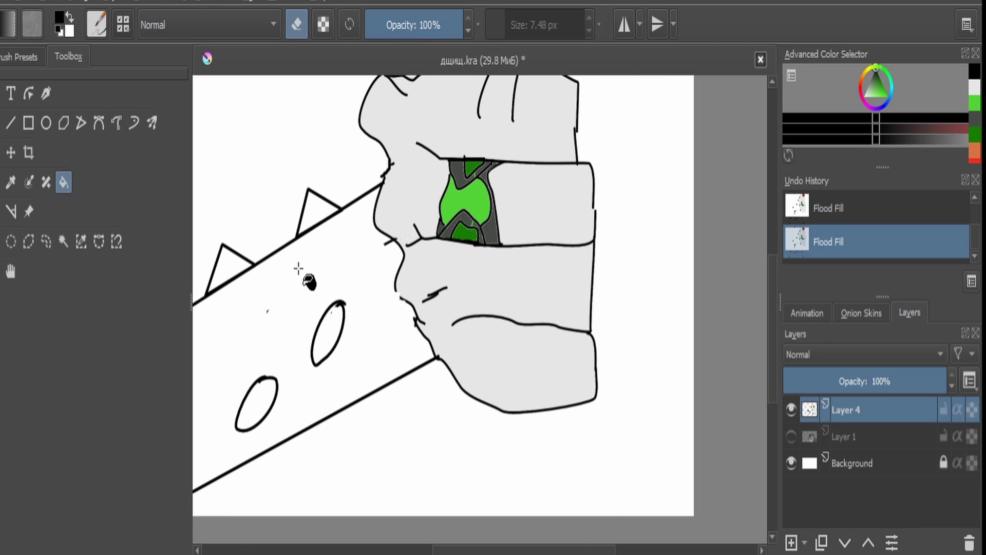
Turn erasing off and fill the forearm around the two ovals with black.
{"action": "scroll", "coordinate": [339, 359], "scroll_direction": "down", "scroll_amount": 3}
{"action": "key", "text": "ctrl+t"}
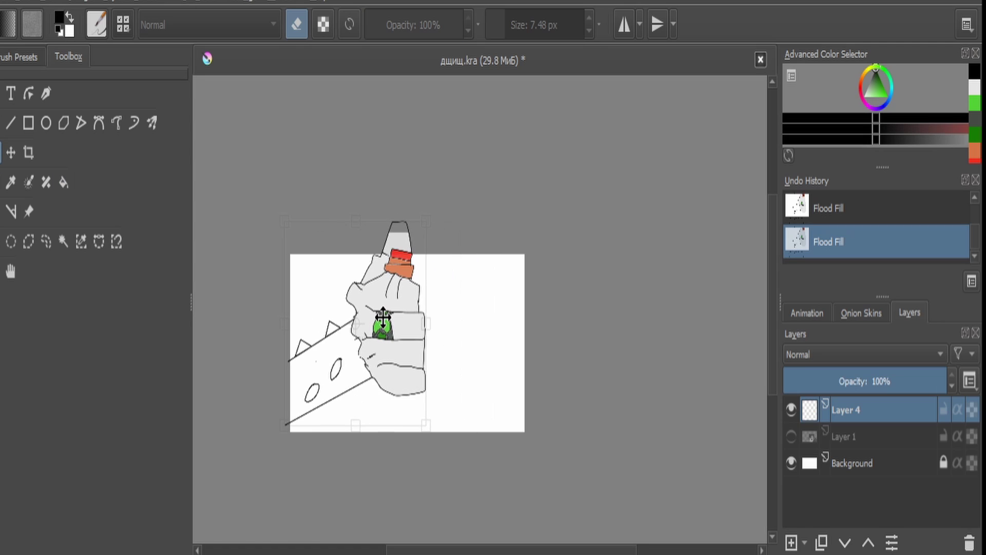
{"action": "left_click", "coordinate": [64, 182]}
{"action": "scroll", "coordinate": [839, 232], "scroll_direction": "up", "scroll_amount": 1}
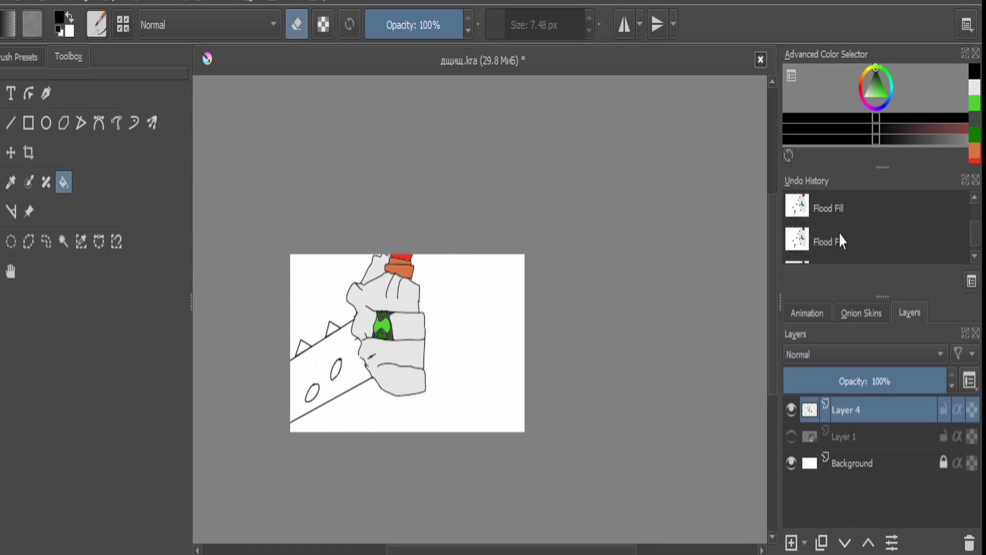
{"action": "scroll", "coordinate": [832, 221], "scroll_direction": "up", "scroll_amount": 2}
{"action": "scroll", "coordinate": [829, 241], "scroll_direction": "down", "scroll_amount": 3}
{"action": "left_click", "coordinate": [321, 383]}
{"action": "scroll", "coordinate": [331, 375], "scroll_direction": "up", "scroll_amount": 2}
Show Layer 1 briefly to sample the grey of the character's shoulder spikes, keeping Layer 4 active.
{"action": "left_click", "coordinate": [808, 444]}
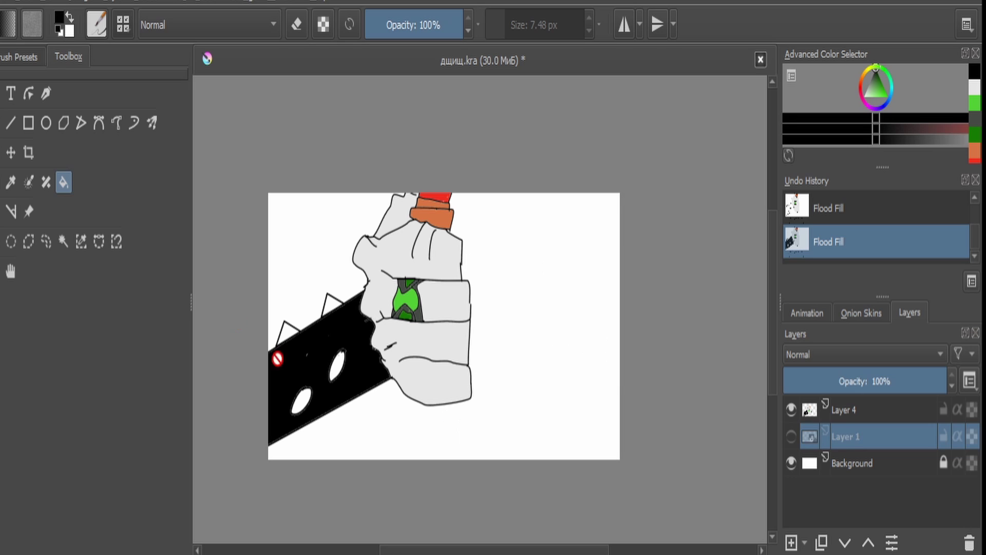
{"action": "left_click", "coordinate": [844, 410]}
{"action": "left_click", "coordinate": [791, 436]}
{"action": "left_click", "coordinate": [11, 182]}
{"action": "left_click", "coordinate": [585, 348]}
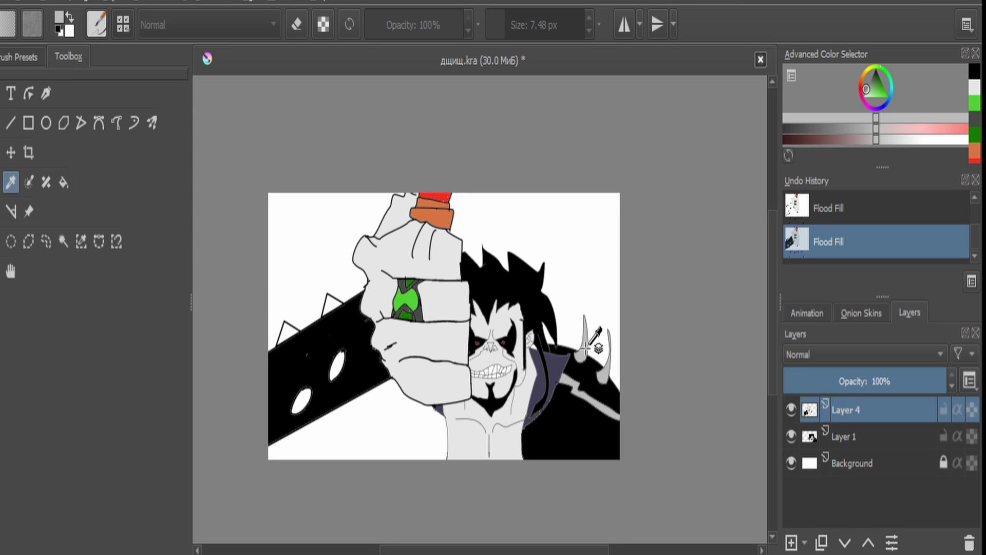
{"action": "left_click", "coordinate": [792, 436]}
Fill the forearm's two triangular spikes and two ovals with the sampled grey.
{"action": "scroll", "coordinate": [427, 314], "scroll_direction": "up", "scroll_amount": 1}
{"action": "left_click", "coordinate": [64, 182]}
{"action": "left_click", "coordinate": [299, 304]}
{"action": "left_click", "coordinate": [240, 339]}
{"action": "left_click", "coordinate": [259, 429]}
{"action": "left_click", "coordinate": [307, 384]}
{"action": "scroll", "coordinate": [316, 416], "scroll_direction": "down", "scroll_amount": 1}
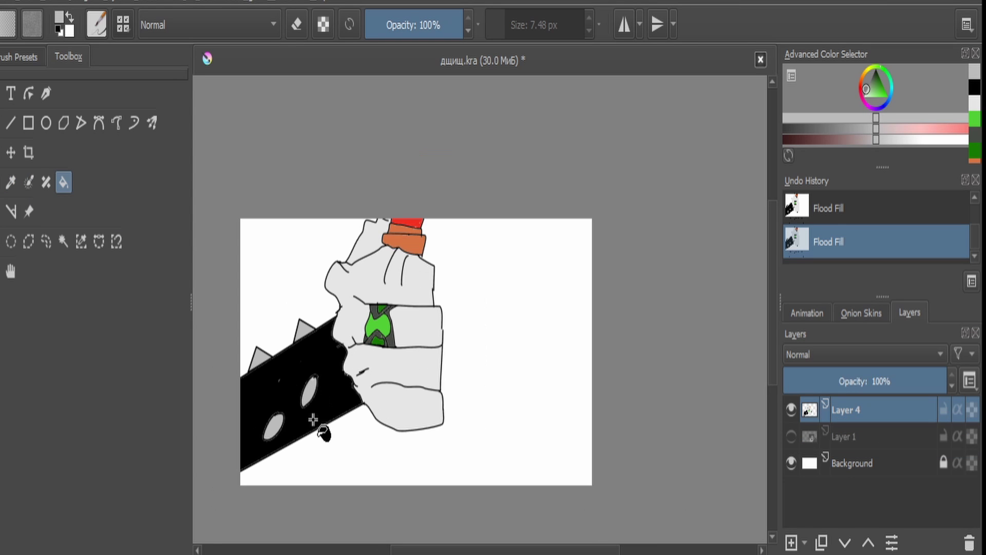
Move the Layer 4 artwork down and to the right, and fill the exposed tapering tip with the fist's light grey.
{"action": "left_click", "coordinate": [1, 153]}
{"action": "mouse_move", "coordinate": [360, 350]}
{"action": "left_mouse_down"}
{"action": "mouse_move", "coordinate": [395, 361]}
{"action": "mouse_move", "coordinate": [398, 429]}
{"action": "left_mouse_up"}
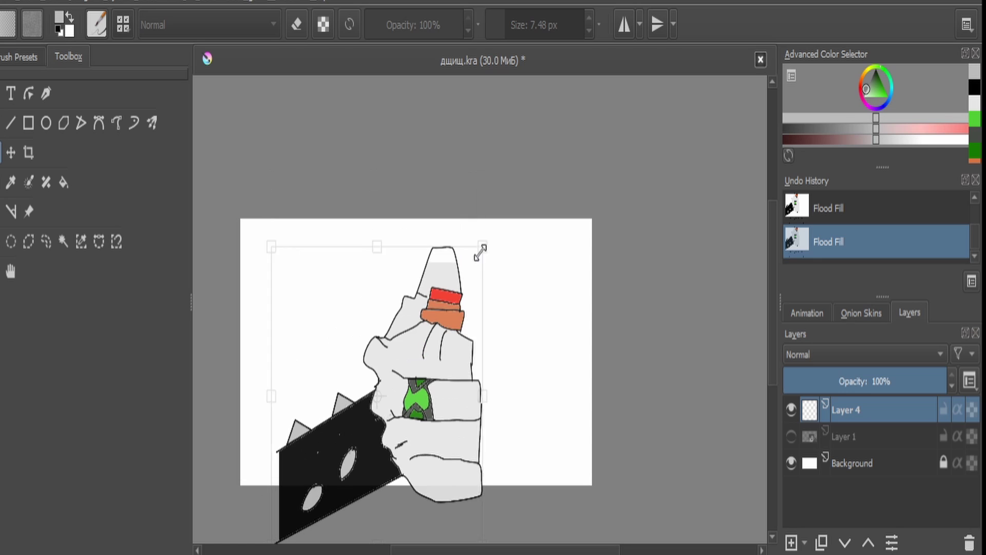
{"action": "scroll", "coordinate": [467, 274], "scroll_direction": "up", "scroll_amount": 3}
{"action": "left_click", "coordinate": [10, 182]}
{"action": "left_click", "coordinate": [378, 277]}
{"action": "left_click", "coordinate": [63, 182]}
{"action": "left_click", "coordinate": [392, 222]}
{"action": "scroll", "coordinate": [390, 231], "scroll_direction": "down", "scroll_amount": 4}
{"action": "scroll", "coordinate": [394, 300], "scroll_direction": "up", "scroll_amount": 4}
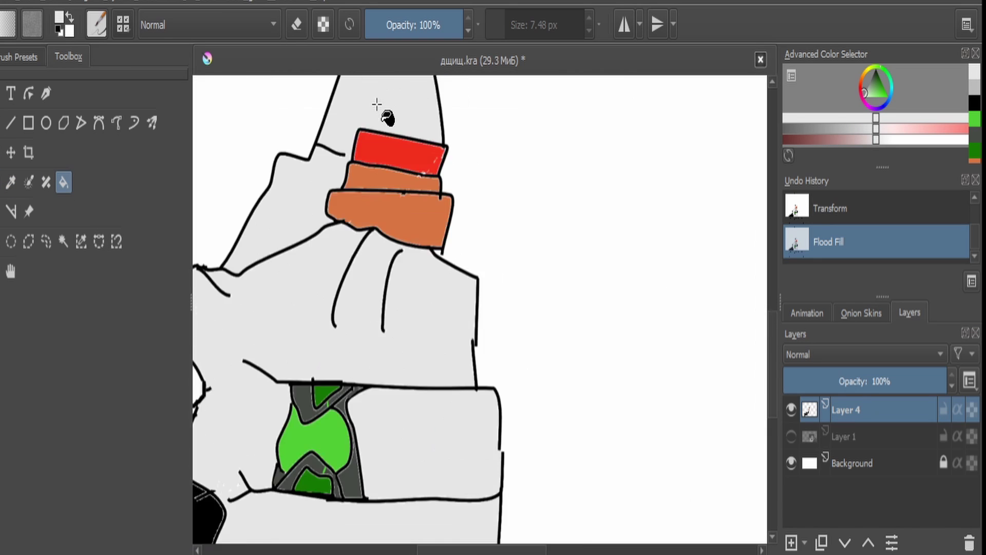
Brush light grey over the seam left by the fill across the tapering tip.
{"action": "scroll", "coordinate": [377, 89], "scroll_direction": "up", "scroll_amount": 4}
{"action": "left_click_drag", "start_coordinate": [384, 117], "coordinate": [408, 328]}
{"action": "left_click", "coordinate": [1, 126]}
{"action": "left_click_drag", "start_coordinate": [270, 190], "coordinate": [589, 189]}
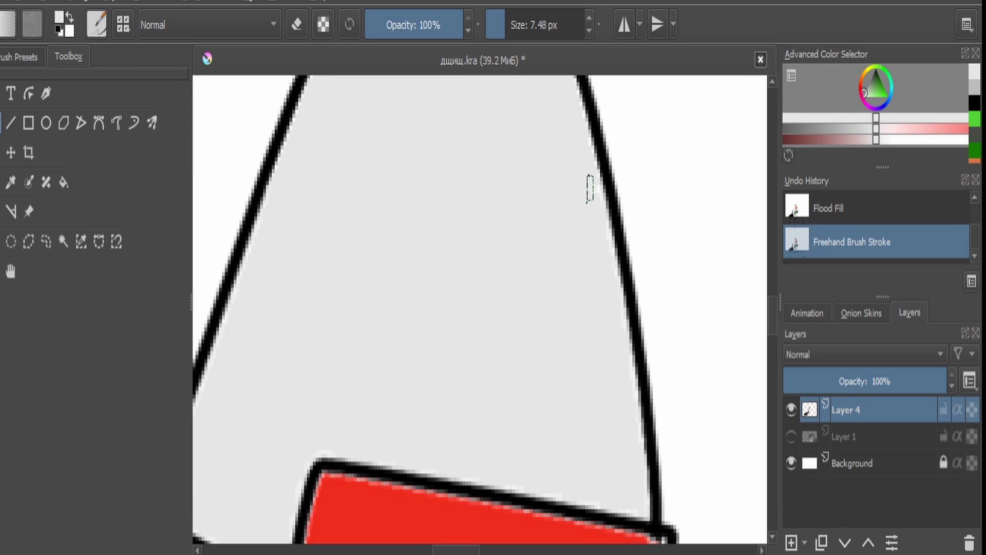
Show Layer 1, reposition the Layer 4 fist and forearm beside the character and scale them down.
{"action": "scroll", "coordinate": [557, 197], "scroll_direction": "down", "scroll_amount": 6}
{"action": "left_click", "coordinate": [792, 437]}
{"action": "left_click", "coordinate": [1, 152]}
{"action": "left_click_drag", "start_coordinate": [350, 246], "coordinate": [315, 176]}
{"action": "left_click_drag", "start_coordinate": [564, 105], "coordinate": [481, 172]}
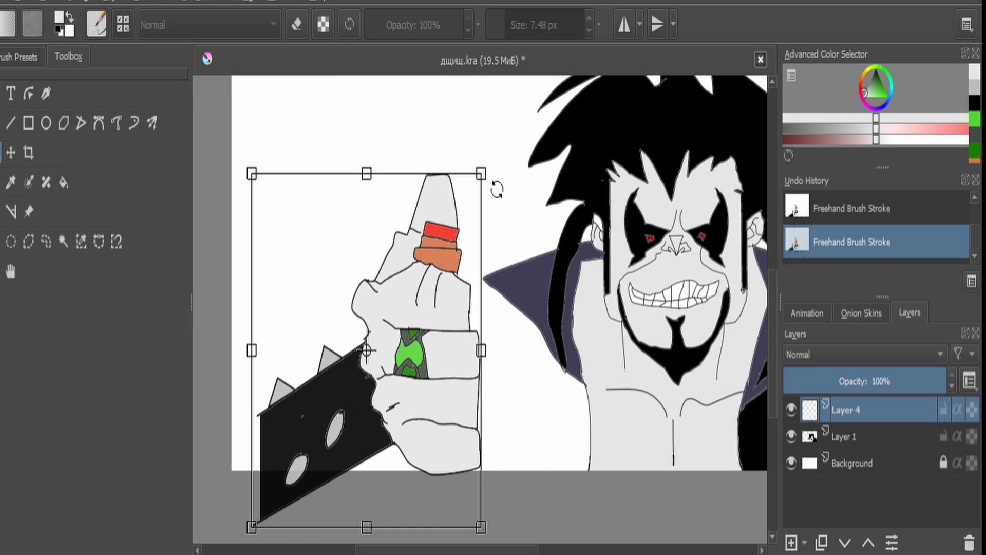
Move the fist and forearm on Layer 4 right up against the character's collar.
{"action": "left_click", "coordinate": [846, 437]}
{"action": "scroll", "coordinate": [704, 357], "scroll_direction": "down", "scroll_amount": 3}
{"action": "left_click_drag", "start_coordinate": [719, 298], "coordinate": [531, 283]}
{"action": "scroll", "coordinate": [507, 282], "scroll_direction": "up", "scroll_amount": 2}
{"action": "left_click", "coordinate": [852, 410]}
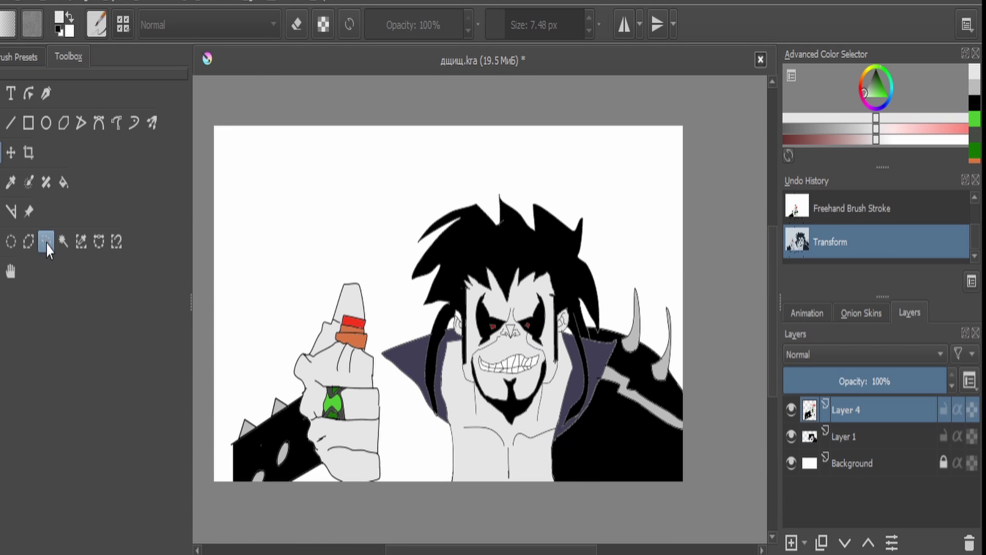
{"action": "left_click", "coordinate": [318, 366]}
{"action": "left_click_drag", "start_coordinate": [319, 367], "coordinate": [397, 388]}
{"action": "left_click_drag", "start_coordinate": [369, 346], "coordinate": [351, 325]}
Set the foreground color to black and make Layer 4 active for filling.
{"action": "left_click", "coordinate": [869, 435]}
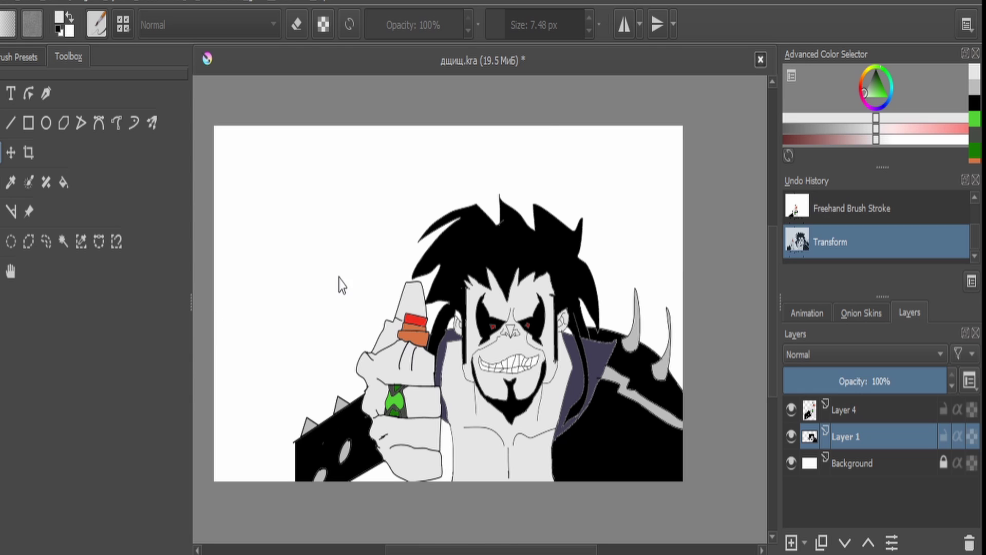
{"action": "scroll", "coordinate": [349, 438], "scroll_direction": "up", "scroll_amount": 1}
{"action": "scroll", "coordinate": [323, 415], "scroll_direction": "down", "scroll_amount": 1}
{"action": "left_click", "coordinate": [68, 186]}
{"action": "left_click", "coordinate": [877, 69]}
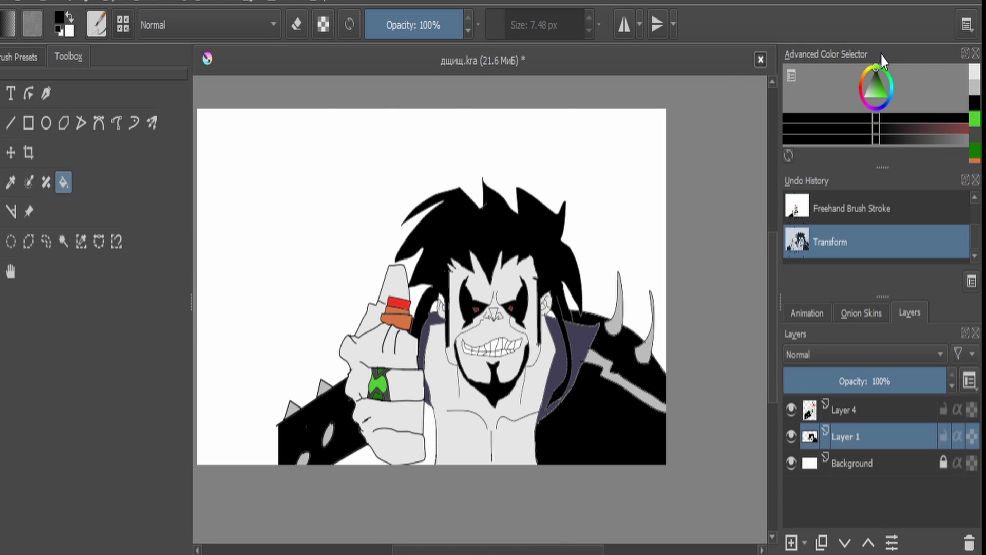
{"action": "left_click", "coordinate": [855, 412]}
{"action": "left_click", "coordinate": [385, 409]}
{"action": "scroll", "coordinate": [385, 408], "scroll_direction": "up", "scroll_amount": 1}
{"action": "key", "text": "ctrl+z"}
Outline the white gap between the fist and the neck, fill it with black, deselect and touch up its lower edge.
{"action": "left_click", "coordinate": [45, 242]}
{"action": "scroll", "coordinate": [334, 362], "scroll_direction": "up", "scroll_amount": 2}
{"action": "scroll", "coordinate": [398, 372], "scroll_direction": "down", "scroll_amount": 2}
{"action": "scroll", "coordinate": [405, 418], "scroll_direction": "up", "scroll_amount": 2}
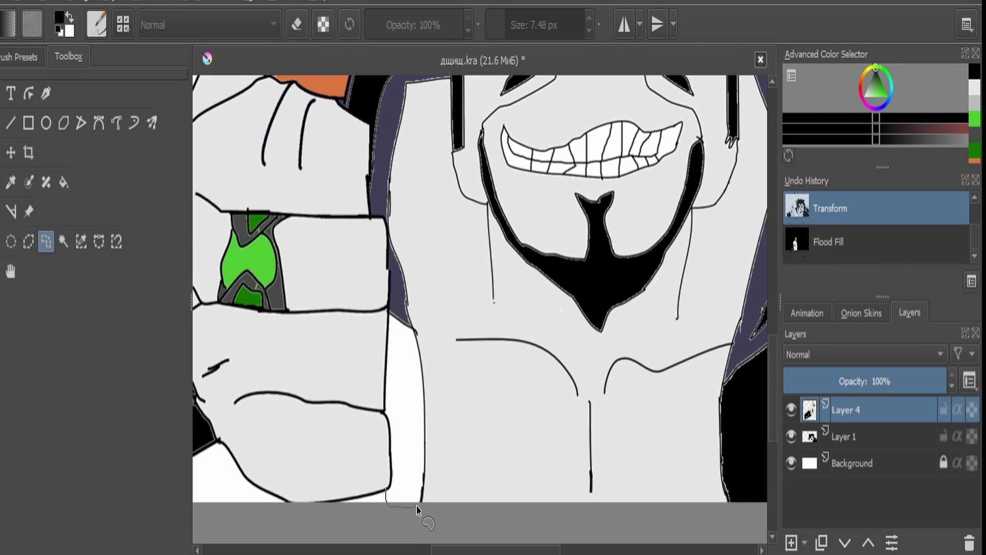
{"action": "mouse_move", "coordinate": [417, 510]}
{"action": "left_mouse_down"}
{"action": "mouse_move", "coordinate": [432, 427]}
{"action": "mouse_move", "coordinate": [403, 329]}
{"action": "mouse_move", "coordinate": [388, 505]}
{"action": "left_mouse_up"}
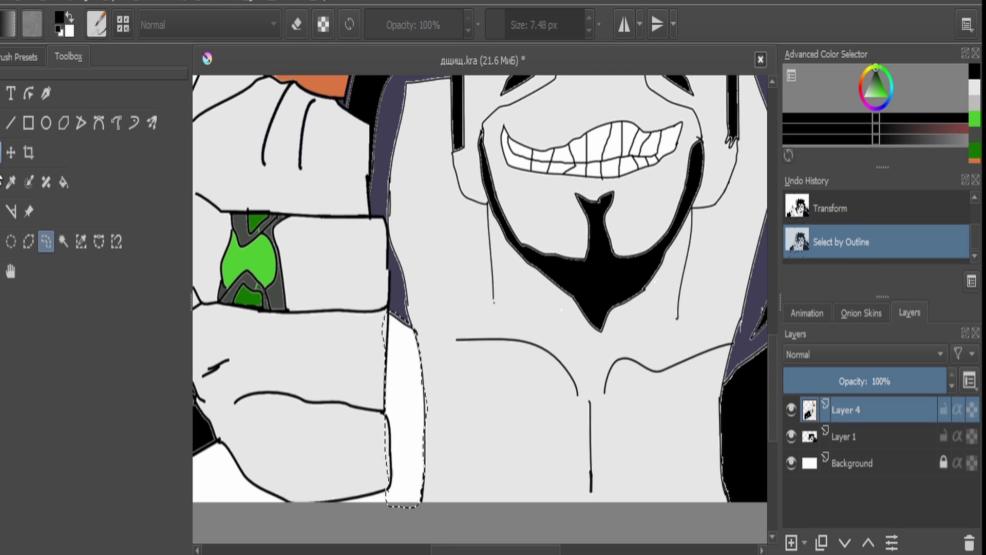
{"action": "left_click", "coordinate": [63, 182]}
{"action": "left_click", "coordinate": [408, 374]}
{"action": "key", "text": "ctrl+shift+a"}
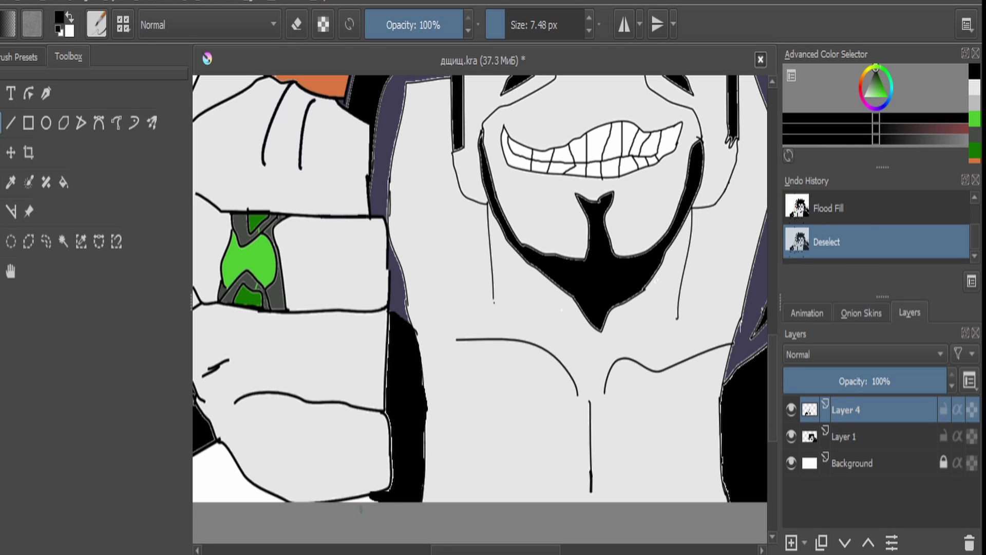
{"action": "left_click_drag", "start_coordinate": [365, 502], "coordinate": [353, 500]}
Outline the white area between the forearm's lower edge and the fist, fill it with black and deselect.
{"action": "scroll", "coordinate": [436, 440], "scroll_direction": "down", "scroll_amount": 3}
{"action": "scroll", "coordinate": [287, 418], "scroll_direction": "up", "scroll_amount": 2}
{"action": "left_click", "coordinate": [46, 241]}
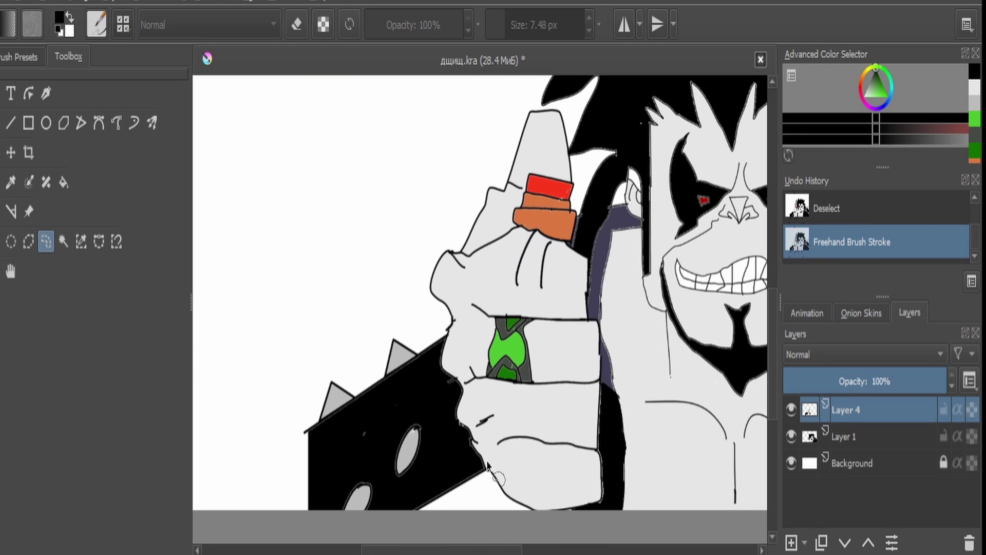
{"action": "mouse_move", "coordinate": [487, 468]}
{"action": "left_mouse_down"}
{"action": "mouse_move", "coordinate": [418, 509]}
{"action": "mouse_move", "coordinate": [533, 518]}
{"action": "mouse_move", "coordinate": [487, 467]}
{"action": "left_mouse_up"}
{"action": "left_click", "coordinate": [64, 182]}
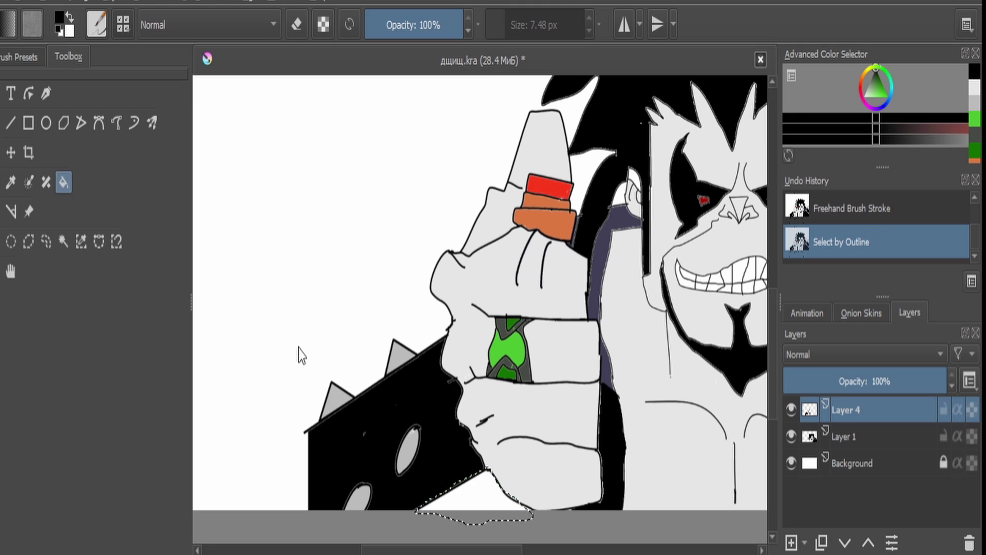
{"action": "left_click", "coordinate": [476, 500]}
{"action": "scroll", "coordinate": [570, 497], "scroll_direction": "up", "scroll_amount": 2}
{"action": "left_click", "coordinate": [146, 1]}
{"action": "left_click", "coordinate": [154, 29]}
Brush black over the pale seam where the forearm's lower edge meets the fist.
{"action": "left_click", "coordinate": [1, 122]}
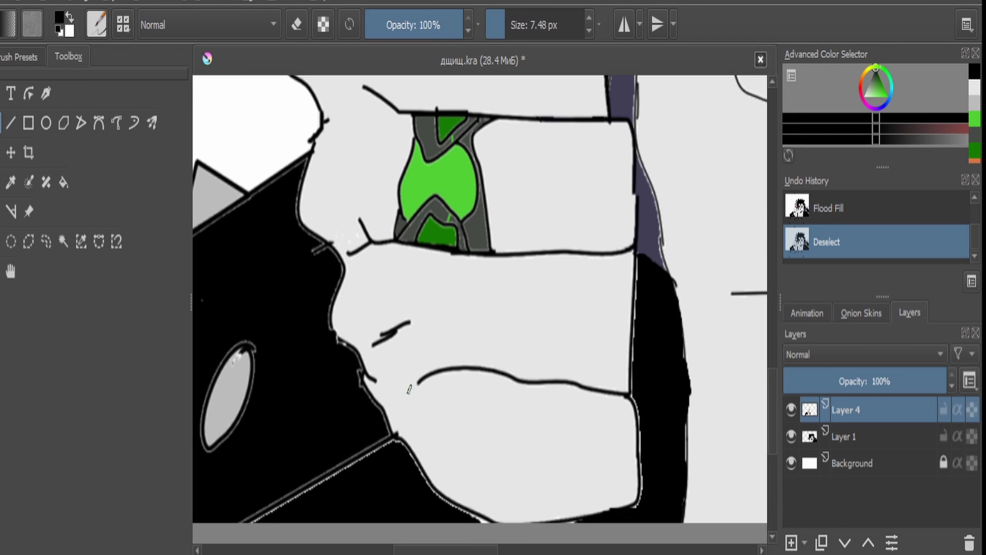
{"action": "left_click_drag", "start_coordinate": [396, 432], "coordinate": [384, 441]}
{"action": "scroll", "coordinate": [378, 460], "scroll_direction": "down", "scroll_amount": 2}
{"action": "scroll", "coordinate": [381, 451], "scroll_direction": "down", "scroll_amount": 2}
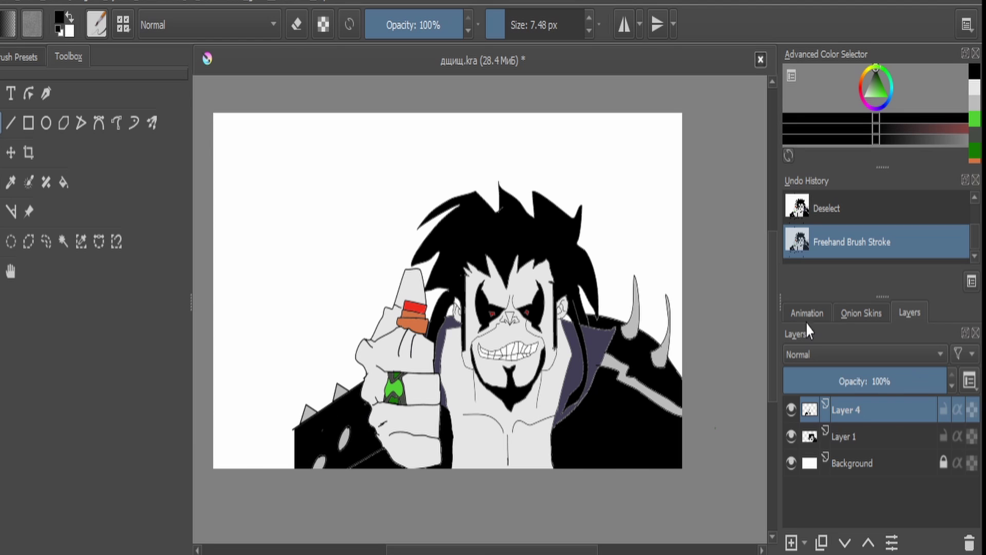
Merge Layer 4 down into Layer 1 and add a new paint layer above it for freehand paths.
{"action": "key", "text": "ctrl+e"}
{"action": "left_click", "coordinate": [117, 122]}
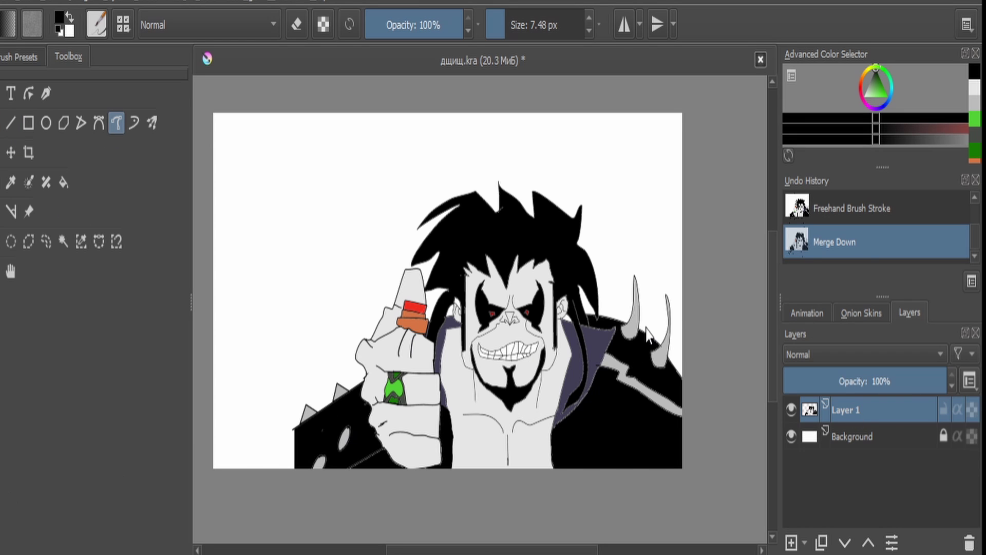
{"action": "key", "text": "Insert"}
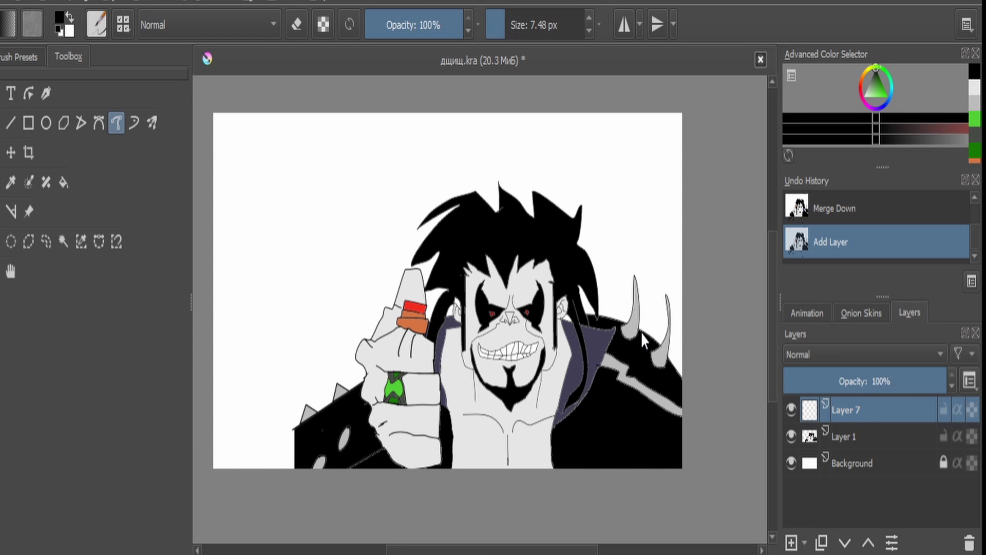
Draw black freehand curves behind the shoulder spikes and across the lower chest and shoulder, redoing the misplaced lower stroke.
{"action": "left_click_drag", "start_coordinate": [691, 324], "coordinate": [647, 333]}
{"action": "left_click_drag", "start_coordinate": [673, 413], "coordinate": [657, 464]}
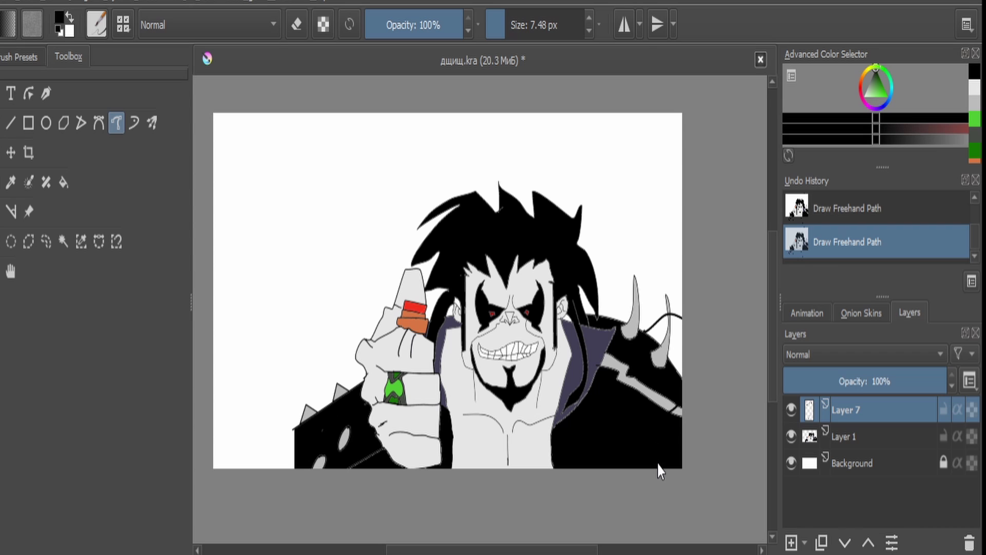
{"action": "key", "text": "ctrl+z"}
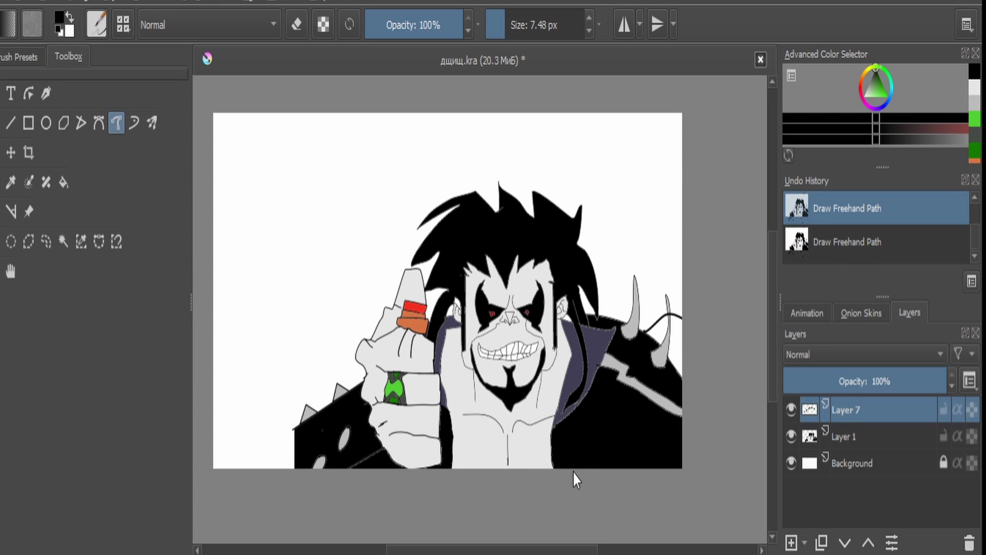
{"action": "mouse_move", "coordinate": [514, 479]}
{"action": "left_mouse_down"}
{"action": "mouse_move", "coordinate": [543, 449]}
{"action": "mouse_move", "coordinate": [656, 431]}
{"action": "mouse_move", "coordinate": [683, 405]}
{"action": "left_mouse_up"}
{"action": "left_click", "coordinate": [791, 436]}
{"action": "left_click", "coordinate": [791, 436]}
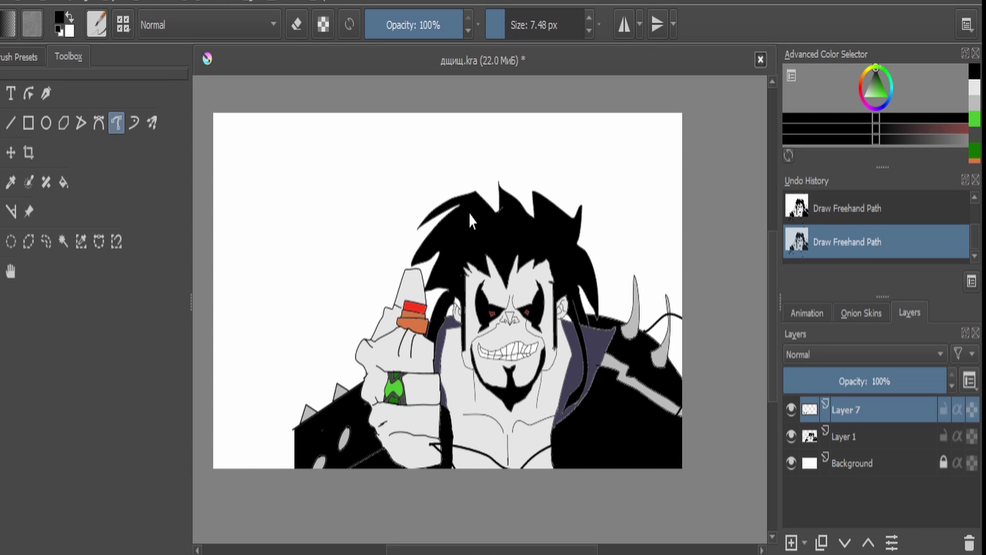
Draw a wavy line from the fist to the canvas's left edge, a long arc above the forearm and two curved folds.
{"action": "mouse_move", "coordinate": [433, 444]}
{"action": "left_mouse_down"}
{"action": "mouse_move", "coordinate": [345, 435]}
{"action": "mouse_move", "coordinate": [269, 454]}
{"action": "mouse_move", "coordinate": [217, 445]}
{"action": "left_mouse_up"}
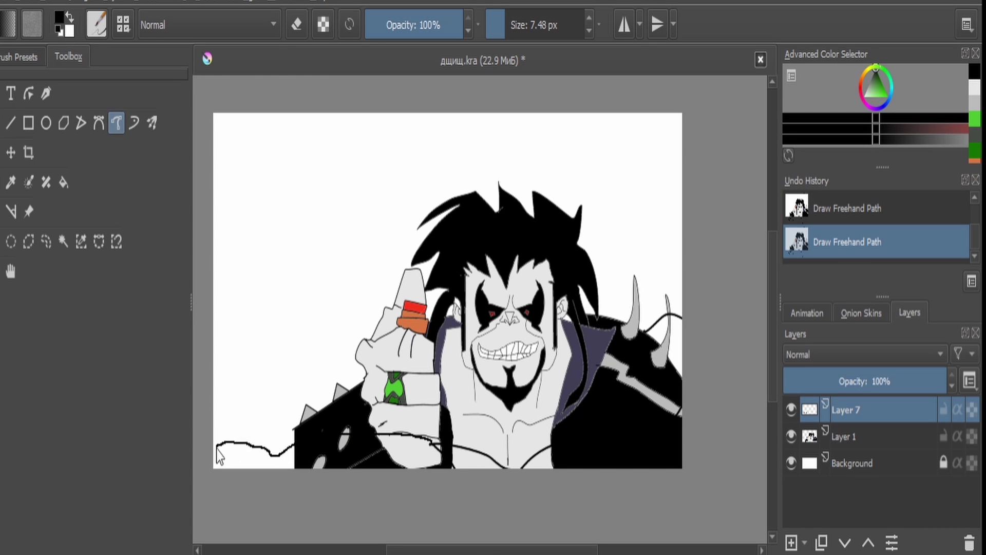
{"action": "mouse_move", "coordinate": [405, 274]}
{"action": "left_mouse_down"}
{"action": "mouse_move", "coordinate": [279, 251]}
{"action": "mouse_move", "coordinate": [204, 269]}
{"action": "mouse_move", "coordinate": [314, 380]}
{"action": "left_mouse_up"}
{"action": "left_click_drag", "start_coordinate": [219, 316], "coordinate": [242, 356]}
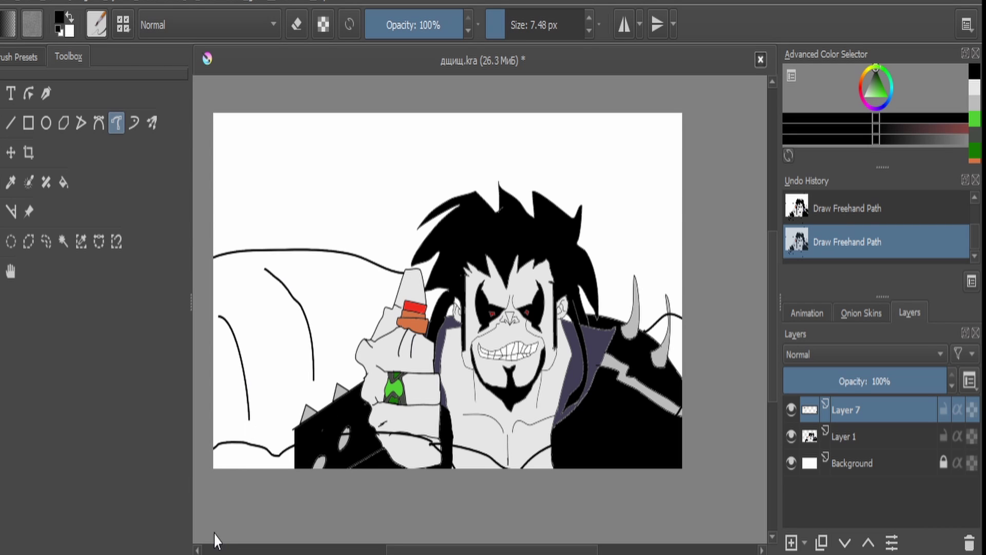
Hide Layer 1, outline the small hump at the canvas's right edge on Layer 7 and fill it with muted purple.
{"action": "left_click", "coordinate": [791, 436]}
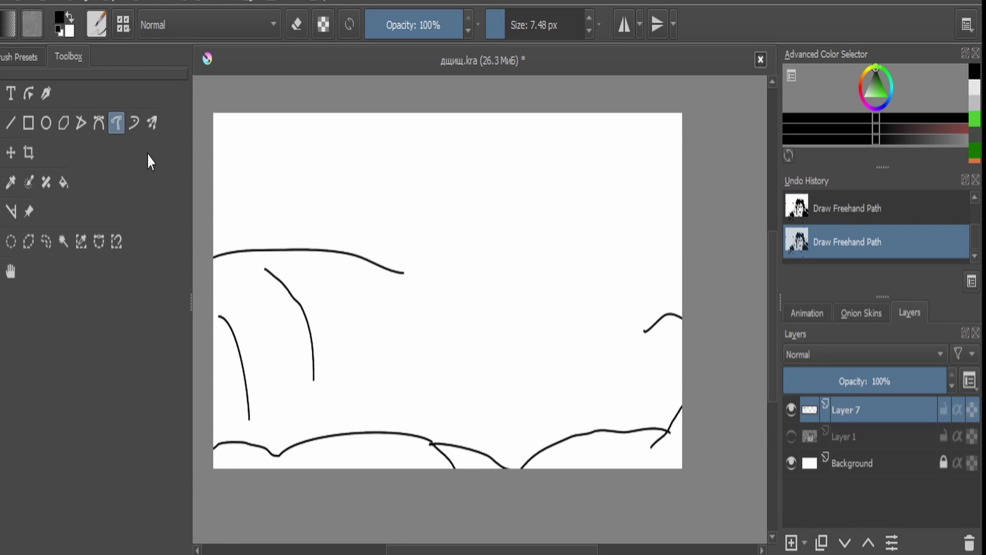
{"action": "left_click", "coordinate": [46, 242]}
{"action": "left_click_drag", "start_coordinate": [656, 361], "coordinate": [681, 357]}
{"action": "left_click", "coordinate": [791, 436]}
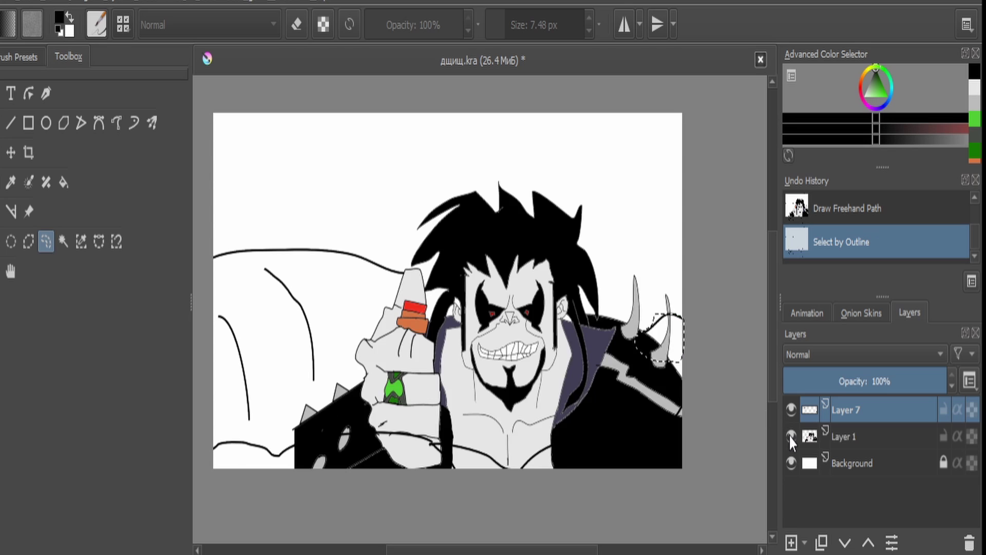
{"action": "left_click", "coordinate": [791, 436]}
{"action": "key", "text": "f"}
{"action": "left_click", "coordinate": [875, 109]}
{"action": "left_click", "coordinate": [875, 84]}
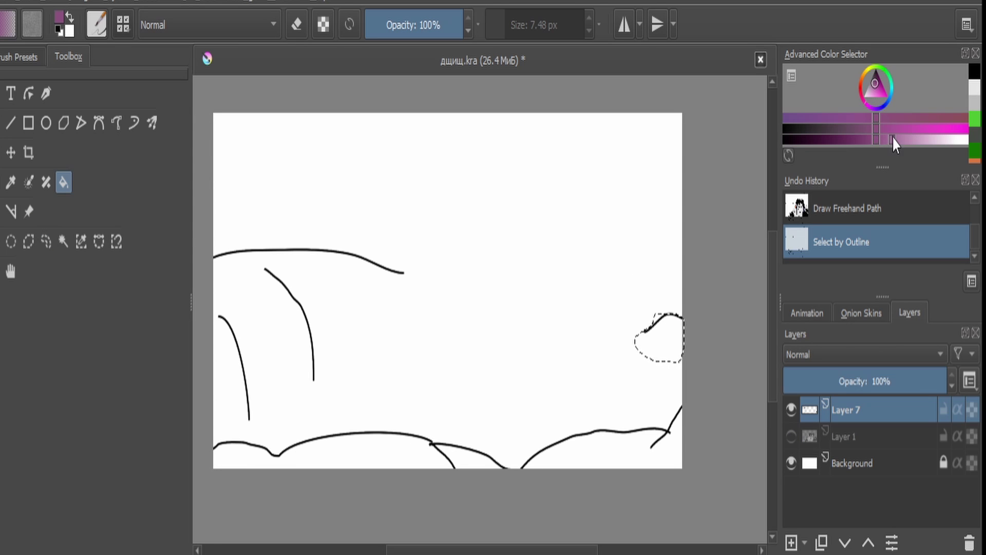
{"action": "left_click", "coordinate": [666, 340]}
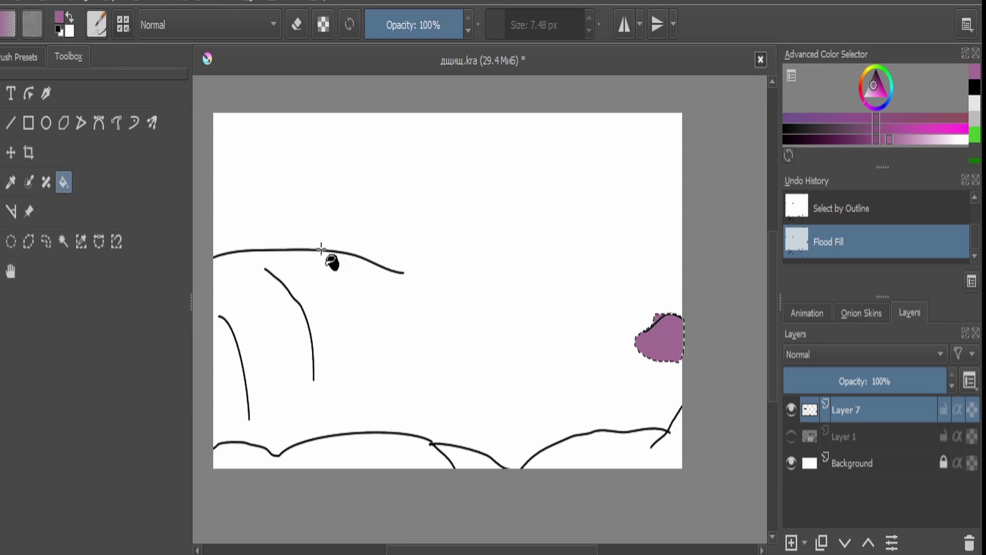
Fill the outlined area under the lower-right curve with purple, deselect, and fill the remaining shapes along the canvas's lower edge.
{"action": "left_click", "coordinate": [46, 241]}
{"action": "mouse_move", "coordinate": [684, 408]}
{"action": "left_mouse_down"}
{"action": "mouse_move", "coordinate": [666, 434]}
{"action": "mouse_move", "coordinate": [587, 438]}
{"action": "mouse_move", "coordinate": [691, 464]}
{"action": "mouse_move", "coordinate": [685, 411]}
{"action": "left_mouse_up"}
{"action": "left_click", "coordinate": [63, 182]}
{"action": "left_click", "coordinate": [590, 454]}
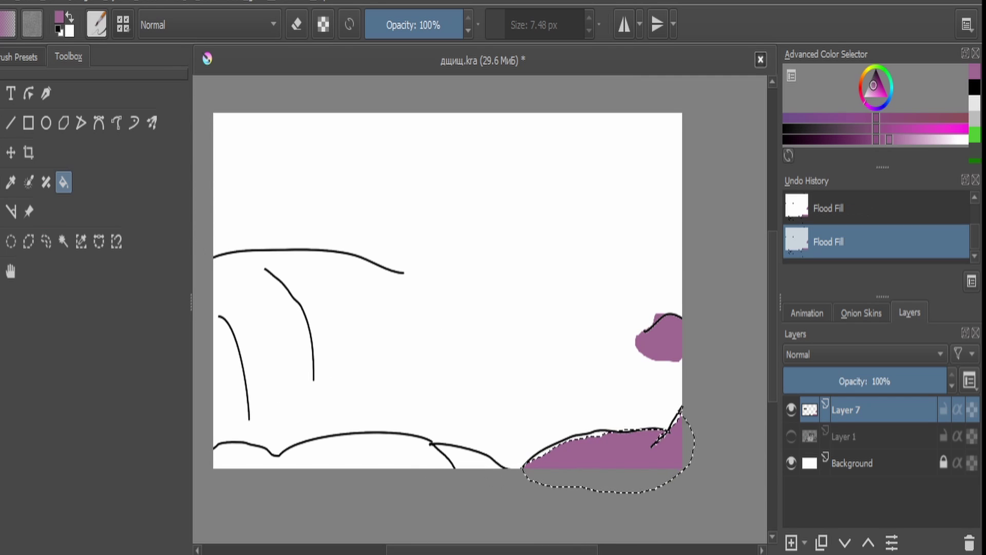
{"action": "left_click", "coordinate": [146, 2]}
{"action": "left_click", "coordinate": [184, 55]}
{"action": "left_click", "coordinate": [370, 441]}
{"action": "left_click", "coordinate": [465, 457]}
Outline the large hump below the long arc on the canvas's left side, fill it with purple and deselect.
{"action": "scroll", "coordinate": [586, 432], "scroll_direction": "up", "scroll_amount": 1}
{"action": "scroll", "coordinate": [226, 273], "scroll_direction": "down", "scroll_amount": 4}
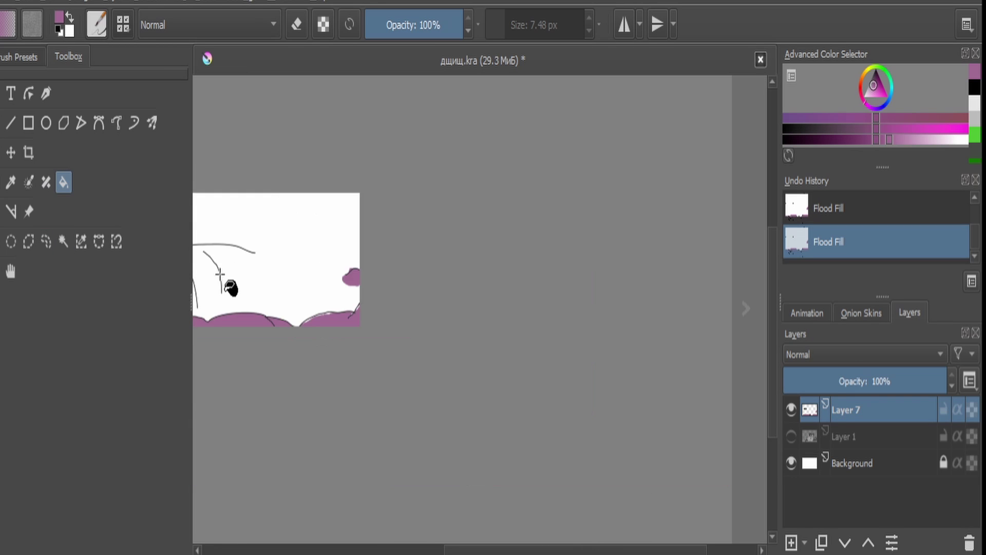
{"action": "scroll", "coordinate": [220, 275], "scroll_direction": "up", "scroll_amount": 3}
{"action": "left_click", "coordinate": [45, 241]}
{"action": "mouse_move", "coordinate": [249, 224]}
{"action": "left_mouse_down"}
{"action": "mouse_move", "coordinate": [303, 217]}
{"action": "mouse_move", "coordinate": [393, 225]}
{"action": "mouse_move", "coordinate": [408, 235]}
{"action": "mouse_move", "coordinate": [245, 230]}
{"action": "mouse_move", "coordinate": [277, 217]}
{"action": "mouse_move", "coordinate": [374, 229]}
{"action": "mouse_move", "coordinate": [452, 270]}
{"action": "mouse_move", "coordinate": [405, 409]}
{"action": "mouse_move", "coordinate": [231, 409]}
{"action": "left_mouse_up"}
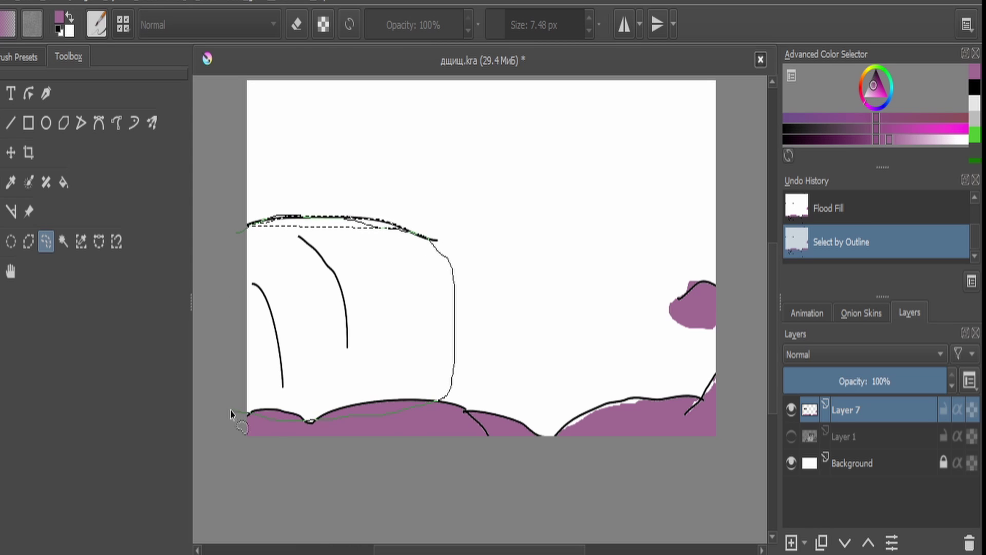
{"action": "left_click", "coordinate": [66, 184]}
{"action": "left_click", "coordinate": [406, 289]}
{"action": "left_click", "coordinate": [153, 4]}
{"action": "left_click", "coordinate": [174, 67]}
{"action": "left_click", "coordinate": [149, 1]}
{"action": "left_click", "coordinate": [175, 48]}
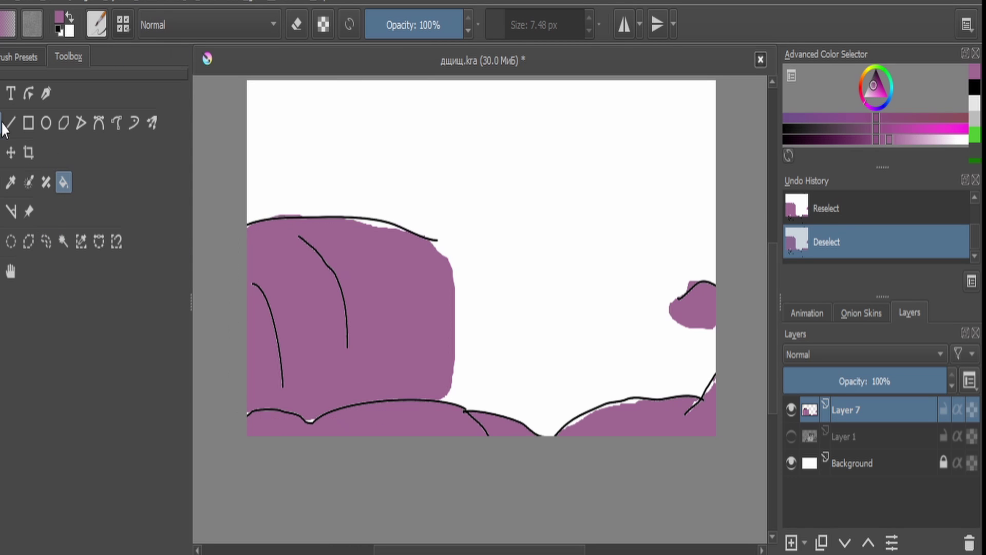
Brush purple over the white gaps under the long arc's right end and in the lower wavy line's notch.
{"action": "left_click", "coordinate": [3, 124]}
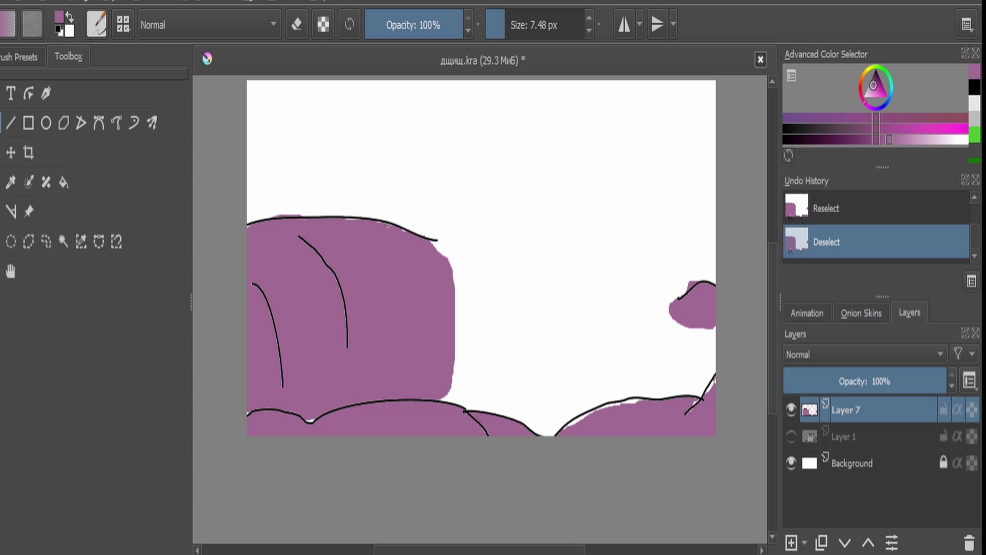
{"action": "left_click_drag", "start_coordinate": [387, 224], "coordinate": [422, 238]}
{"action": "scroll", "coordinate": [311, 420], "scroll_direction": "up", "scroll_amount": 5}
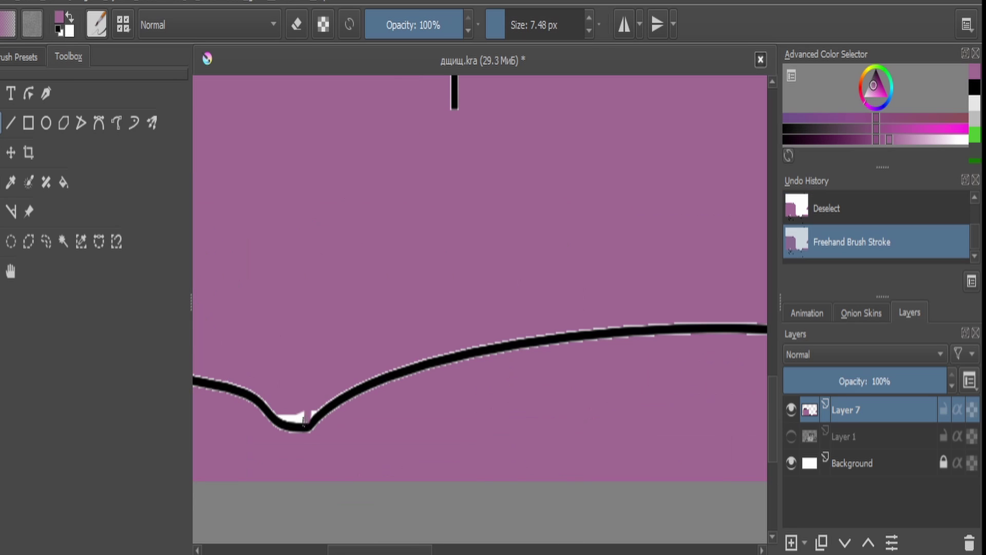
{"action": "left_click_drag", "start_coordinate": [315, 411], "coordinate": [313, 412]}
Brush purple over the white gaps along the lower-right curve and the small right-hand hump.
{"action": "scroll", "coordinate": [329, 382], "scroll_direction": "down", "scroll_amount": 4}
{"action": "mouse_move", "coordinate": [591, 383]}
{"action": "left_mouse_down"}
{"action": "mouse_move", "coordinate": [707, 479]}
{"action": "mouse_move", "coordinate": [663, 487]}
{"action": "mouse_move", "coordinate": [629, 471]}
{"action": "mouse_move", "coordinate": [680, 463]}
{"action": "mouse_move", "coordinate": [495, 538]}
{"action": "left_mouse_up"}
{"action": "scroll", "coordinate": [678, 483], "scroll_direction": "up", "scroll_amount": 3}
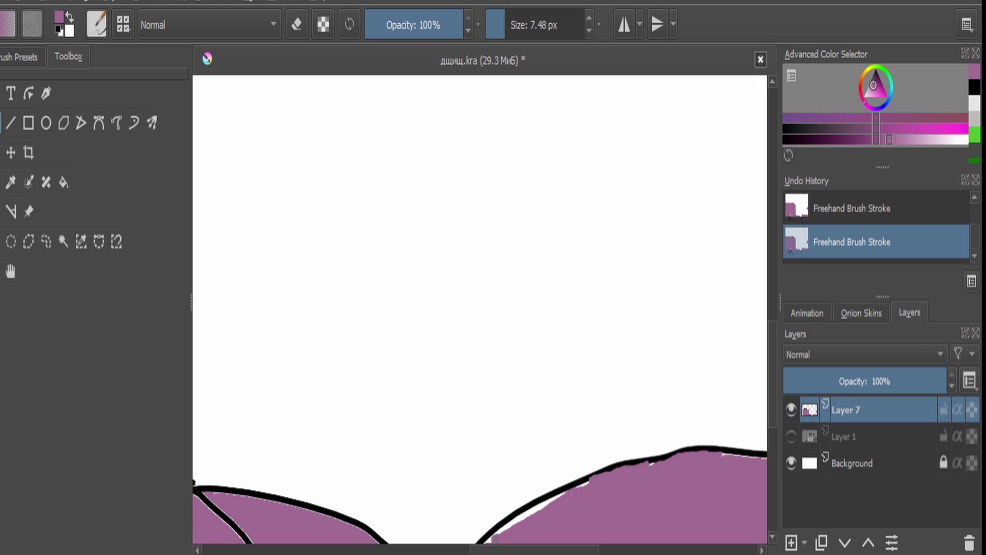
{"action": "scroll", "coordinate": [527, 447], "scroll_direction": "down", "scroll_amount": 3}
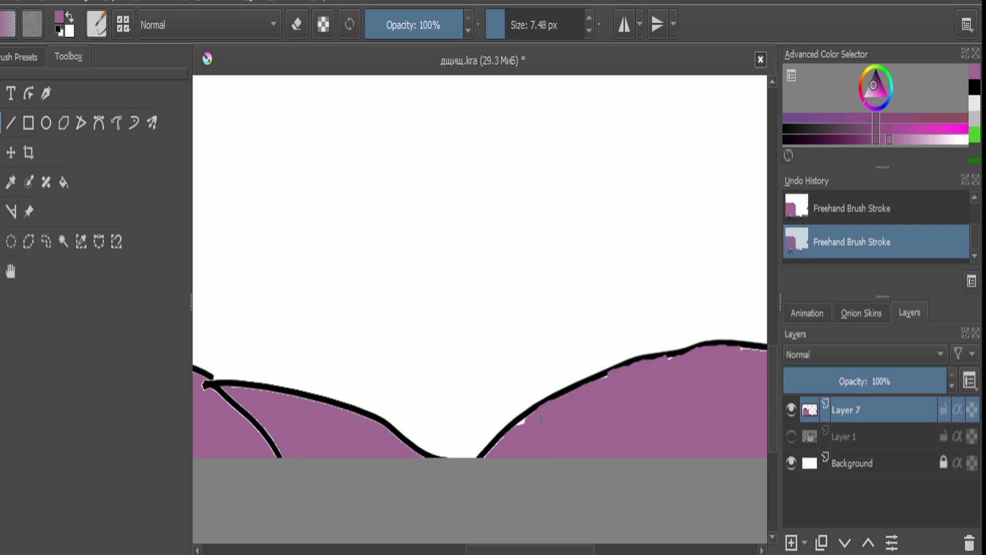
{"action": "scroll", "coordinate": [593, 412], "scroll_direction": "down", "scroll_amount": 3}
{"action": "scroll", "coordinate": [695, 398], "scroll_direction": "up", "scroll_amount": 3}
{"action": "left_click_drag", "start_coordinate": [686, 396], "coordinate": [701, 380]}
{"action": "mouse_move", "coordinate": [748, 329]}
{"action": "left_mouse_down"}
{"action": "mouse_move", "coordinate": [731, 352]}
{"action": "mouse_move", "coordinate": [756, 319]}
{"action": "mouse_move", "coordinate": [665, 339]}
{"action": "left_mouse_up"}
{"action": "scroll", "coordinate": [746, 332], "scroll_direction": "down", "scroll_amount": 3}
{"action": "scroll", "coordinate": [664, 339], "scroll_direction": "up", "scroll_amount": 5}
{"action": "scroll", "coordinate": [639, 228], "scroll_direction": "down", "scroll_amount": 3}
{"action": "left_click_drag", "start_coordinate": [639, 228], "coordinate": [579, 368]}
Make Layer 1 visible again and switch the brush to eraser mode.
{"action": "key", "text": "e"}
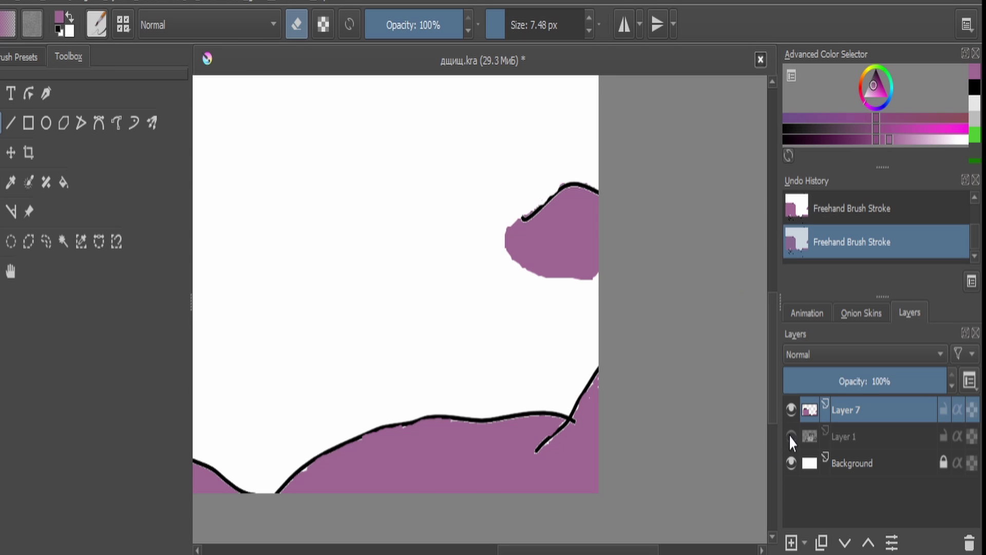
{"action": "left_click", "coordinate": [791, 437]}
{"action": "scroll", "coordinate": [584, 348], "scroll_direction": "down", "scroll_amount": 3}
{"action": "scroll", "coordinate": [593, 354], "scroll_direction": "down", "scroll_amount": 1}
{"action": "scroll", "coordinate": [795, 362], "scroll_direction": "up", "scroll_amount": 2}
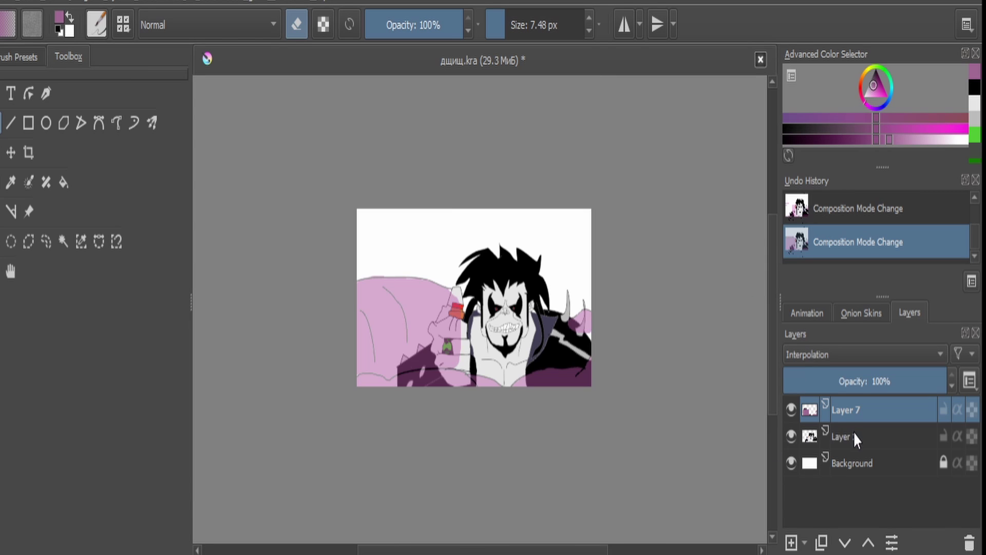
{"action": "left_click_drag", "start_coordinate": [855, 434], "coordinate": [856, 401]}
{"action": "scroll", "coordinate": [557, 311], "scroll_direction": "up", "scroll_amount": 2}
{"action": "left_click", "coordinate": [837, 434]}
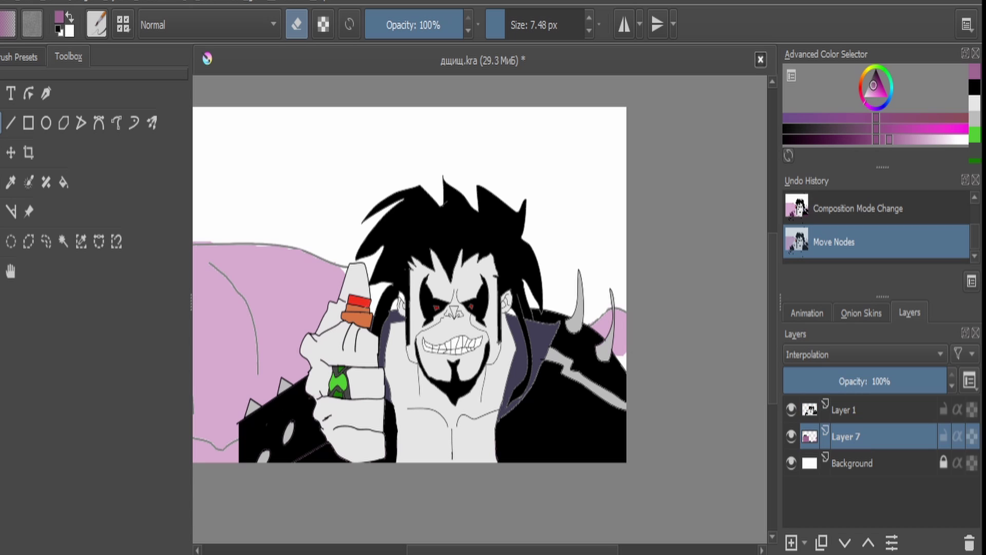
{"action": "key", "text": "ctrl+z"}
{"action": "key", "text": "ctrl+z"}
{"action": "key", "text": "ctrl+z"}
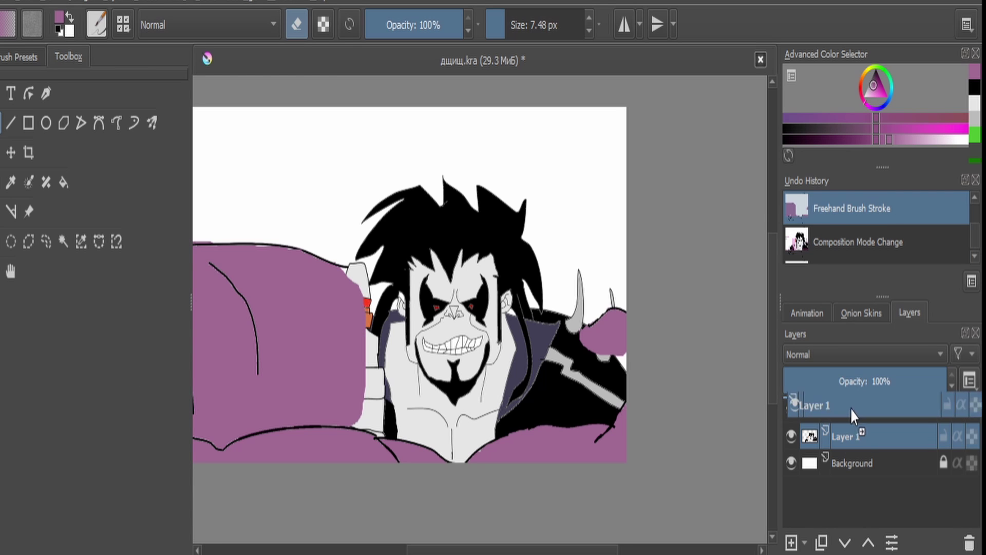
Move Layer 7 beneath Layer 1 and brush purple into the gap behind the shoulder spikes at the canvas's right edge.
{"action": "left_click_drag", "start_coordinate": [864, 413], "coordinate": [857, 452]}
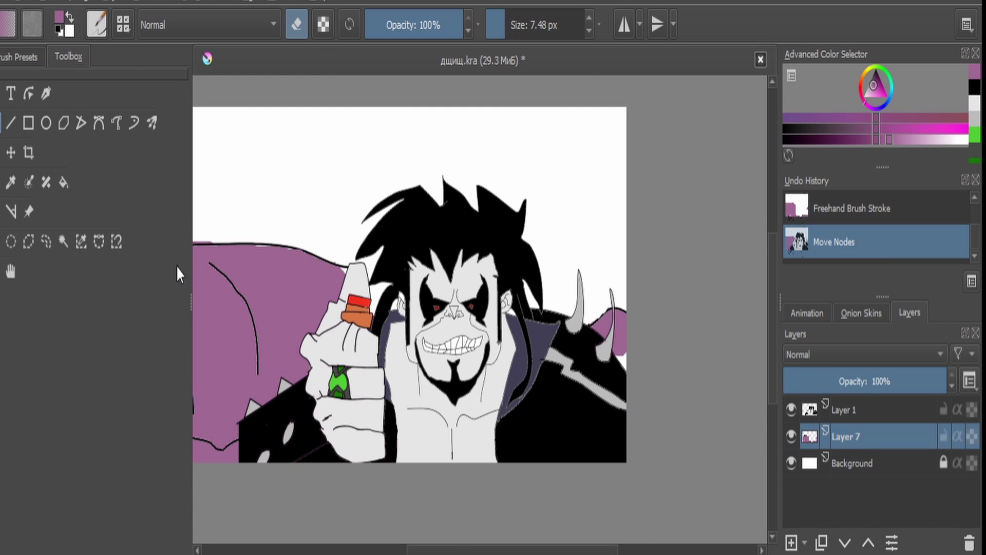
{"action": "scroll", "coordinate": [653, 288], "scroll_direction": "up", "scroll_amount": 2}
{"action": "left_click", "coordinate": [581, 361]}
{"action": "key", "text": "e"}
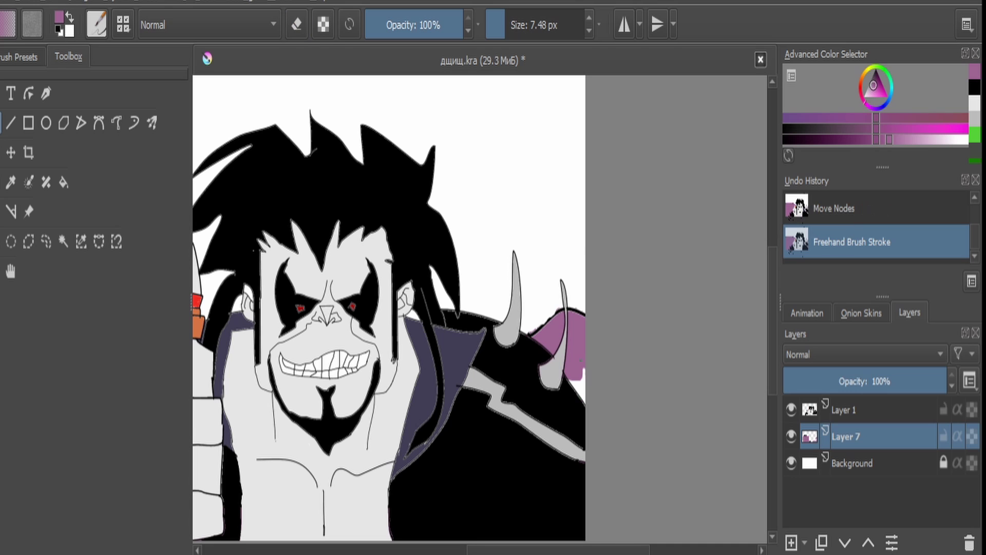
{"action": "left_click_drag", "start_coordinate": [576, 381], "coordinate": [577, 395]}
{"action": "left_click", "coordinate": [548, 24]}
{"action": "scroll", "coordinate": [653, 330], "scroll_direction": "down", "scroll_amount": 2}
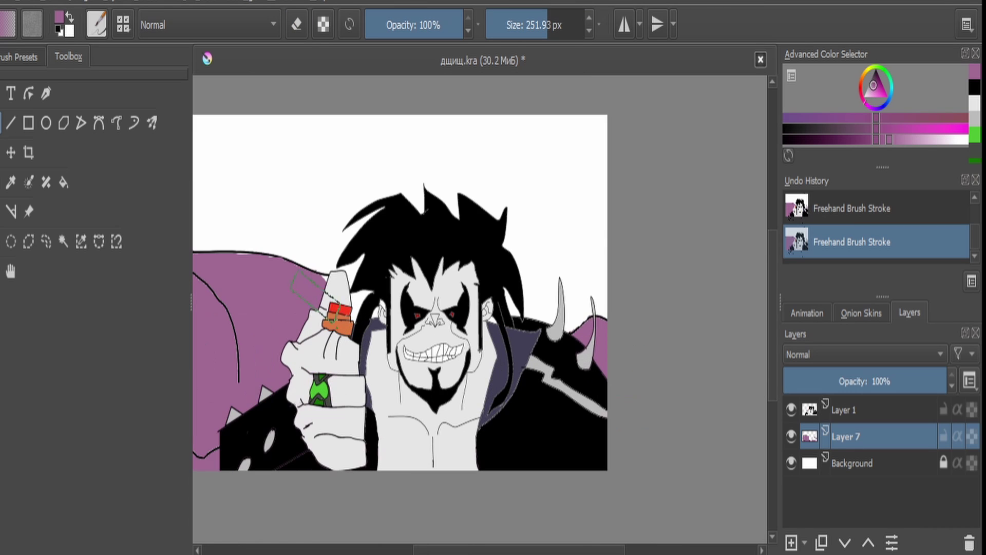
{"action": "scroll", "coordinate": [319, 308], "scroll_direction": "down", "scroll_amount": 1}
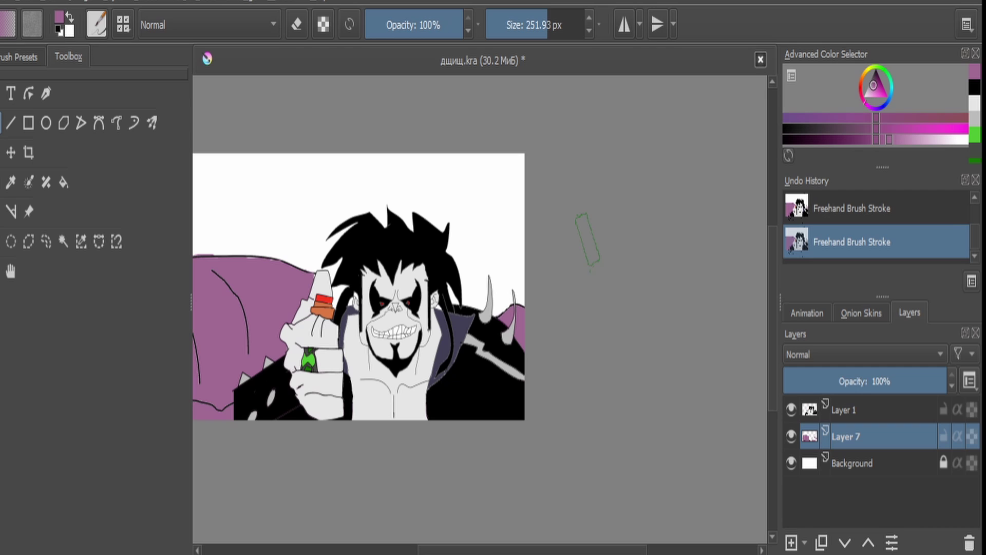
Merge Layer 1 down into Layer 7 and add a new paint layer above it.
{"action": "left_click", "coordinate": [867, 404]}
{"action": "key", "text": "ctrl+e"}
{"action": "key", "text": "Insert"}
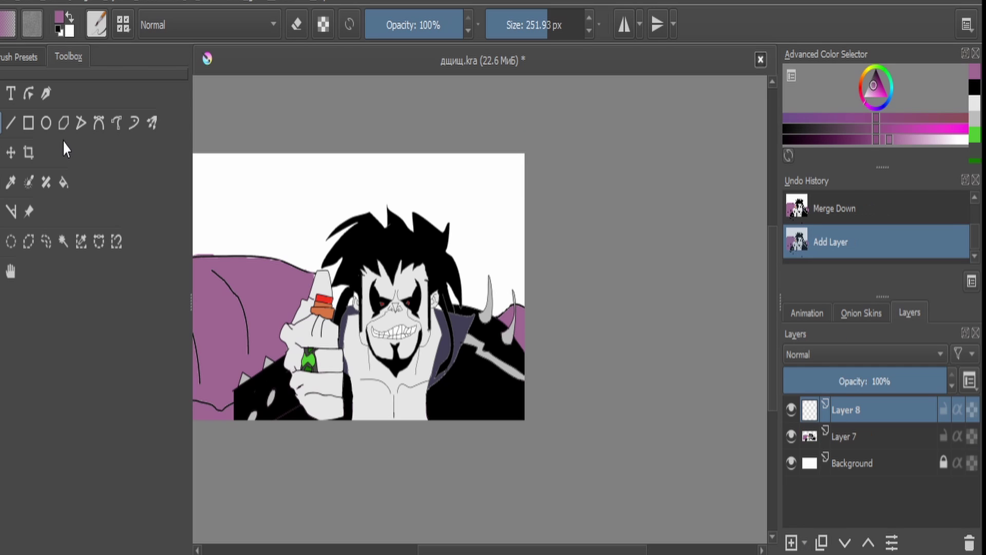
Fill the white sky on Layer 7 with dark blue, including the gap between the fist and the hair.
{"action": "left_click", "coordinate": [883, 96]}
{"action": "left_click", "coordinate": [883, 106]}
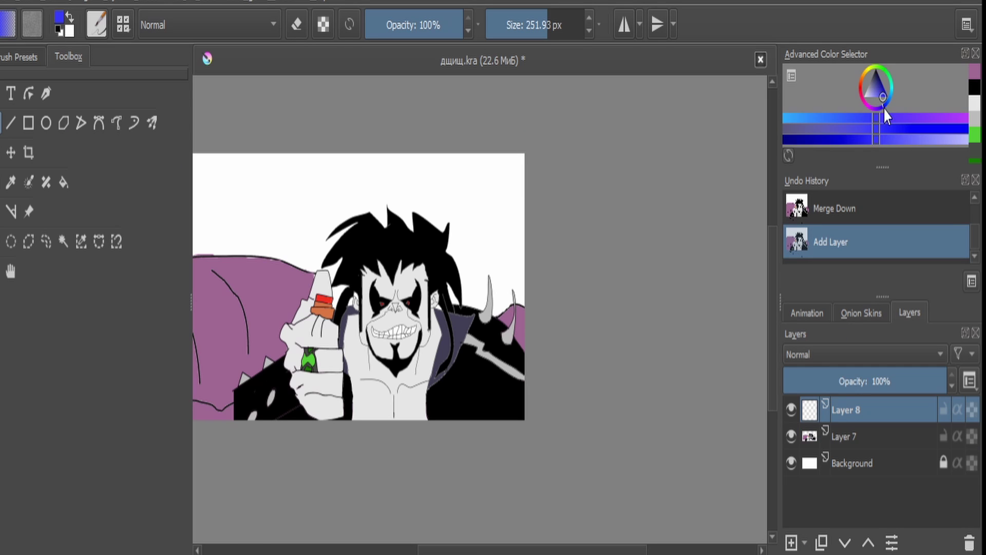
{"action": "left_click_drag", "start_coordinate": [860, 141], "coordinate": [791, 139]}
{"action": "left_click", "coordinate": [63, 182]}
{"action": "left_click", "coordinate": [298, 205]}
{"action": "key", "text": "ctrl+z"}
{"action": "left_click", "coordinate": [863, 436]}
{"action": "left_click", "coordinate": [334, 198]}
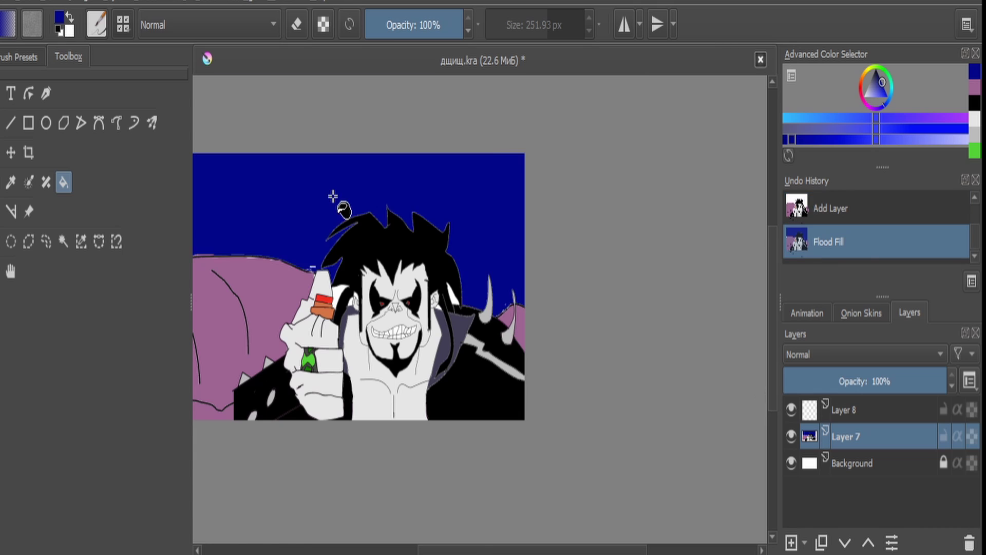
{"action": "scroll", "coordinate": [399, 282], "scroll_direction": "up", "scroll_amount": 2}
{"action": "left_click", "coordinate": [273, 307]}
{"action": "scroll", "coordinate": [382, 276], "scroll_direction": "down", "scroll_amount": 2}
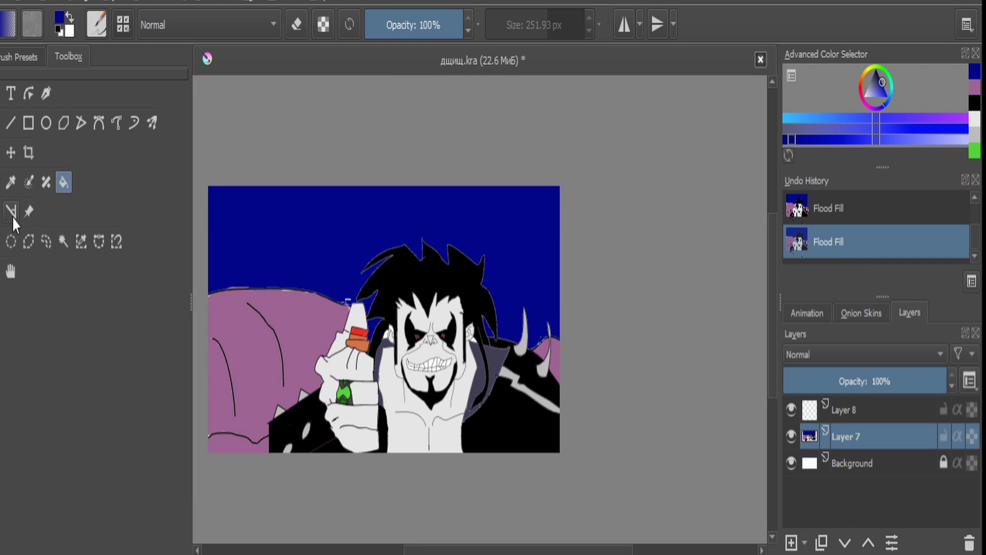
Select the contiguous dark blue sky, apply a lighter blue gradient upward from behind the character, and cut the empty Layer 8.
{"action": "left_click", "coordinate": [64, 242]}
{"action": "left_click", "coordinate": [218, 244]}
{"action": "left_click", "coordinate": [1, 189]}
{"action": "left_click", "coordinate": [831, 118]}
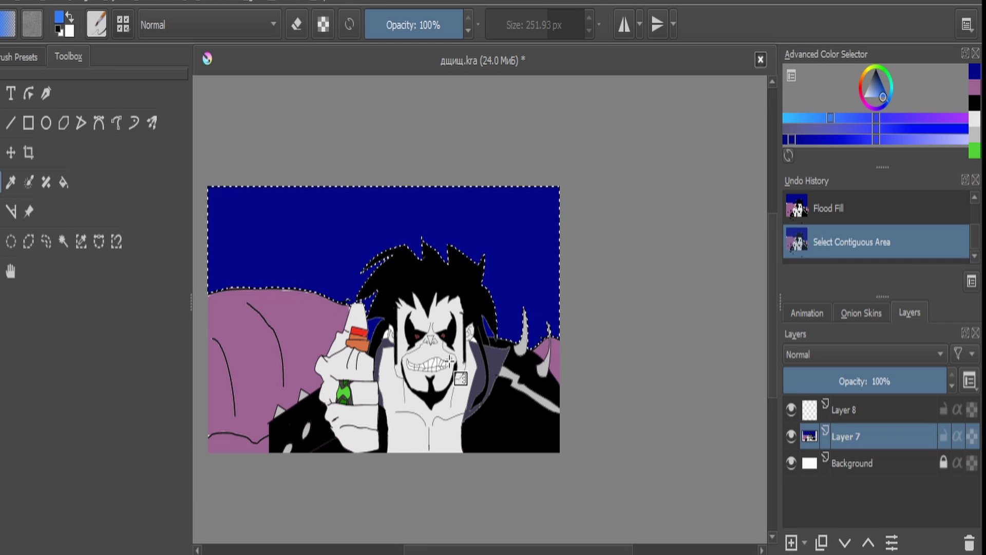
{"action": "left_click_drag", "start_coordinate": [450, 362], "coordinate": [397, 253]}
{"action": "left_click", "coordinate": [851, 413]}
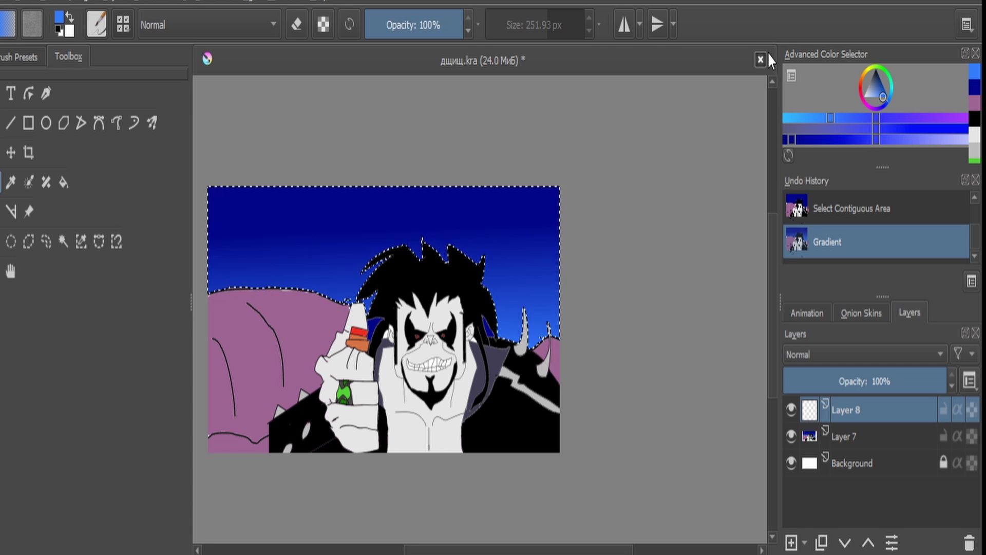
{"action": "key", "text": "ctrl+x"}
Paint small white star dots and streaks across the sky with a 2.92 px brush, undoing the unwanted strokes.
{"action": "left_click", "coordinate": [503, 19]}
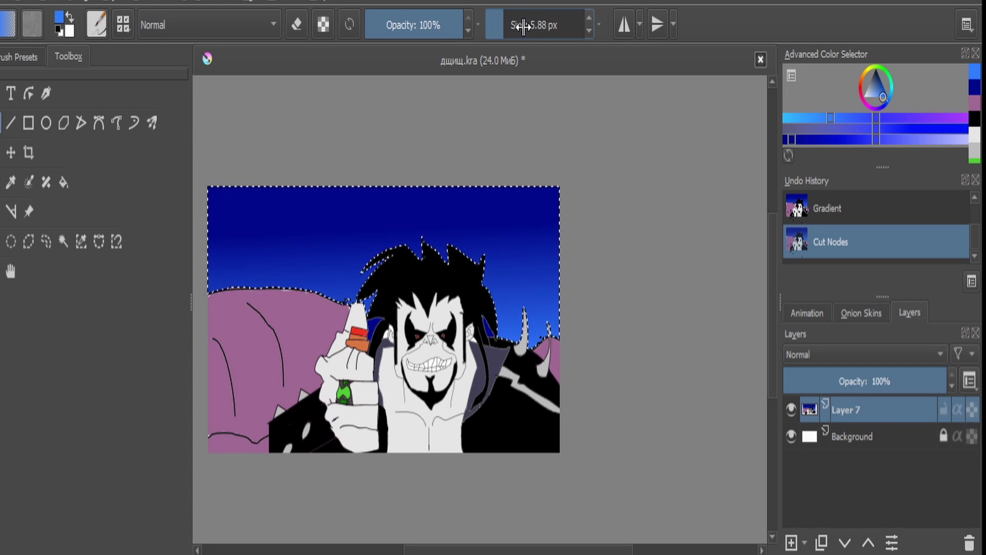
{"action": "left_click", "coordinate": [500, 26]}
{"action": "left_click_drag", "start_coordinate": [869, 96], "coordinate": [863, 96]}
{"action": "left_click", "coordinate": [281, 229]}
{"action": "left_click_drag", "start_coordinate": [306, 240], "coordinate": [310, 242]}
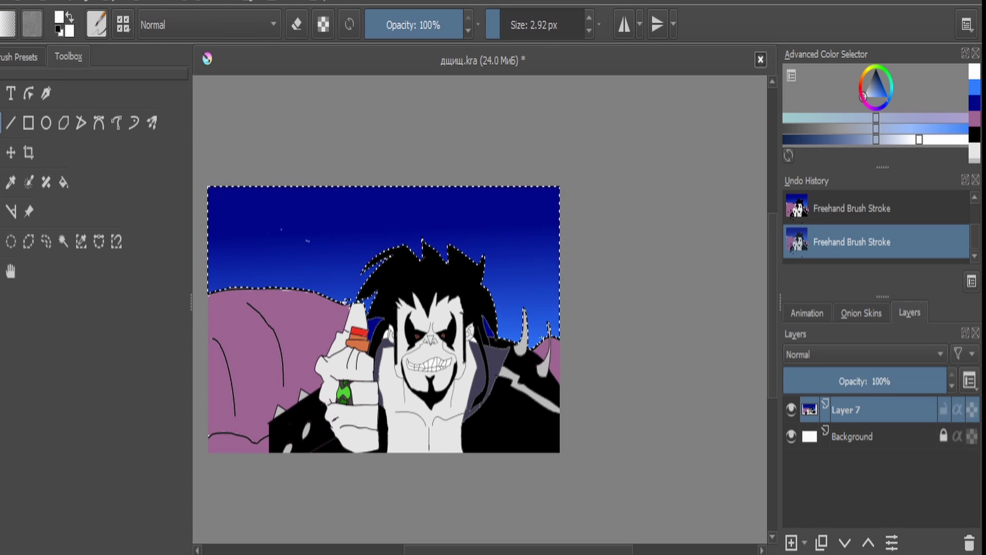
{"action": "key", "text": "ctrl+z"}
{"action": "key", "text": "ctrl+z"}
{"action": "key", "text": "ctrl+z"}
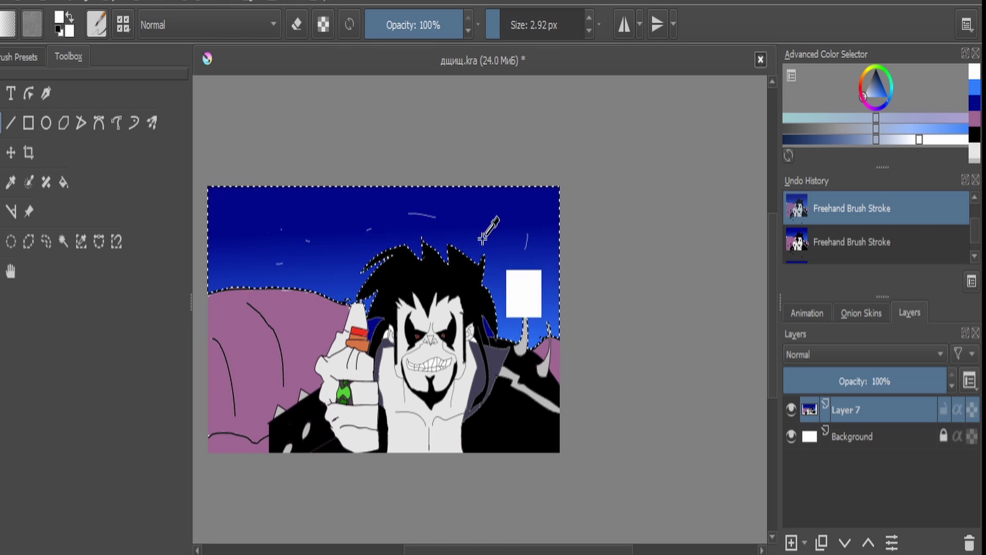
{"action": "left_click", "coordinate": [480, 227]}
Add larger white star marks to the sky with a 10.37 px brush and clear the selection.
{"action": "left_click", "coordinate": [506, 25]}
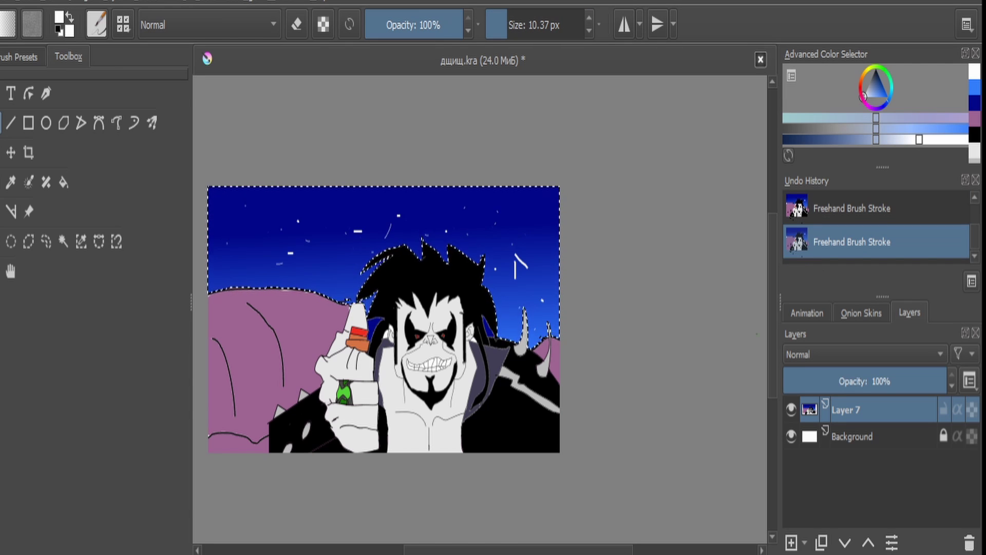
{"action": "scroll", "coordinate": [457, 291], "scroll_direction": "down", "scroll_amount": 2}
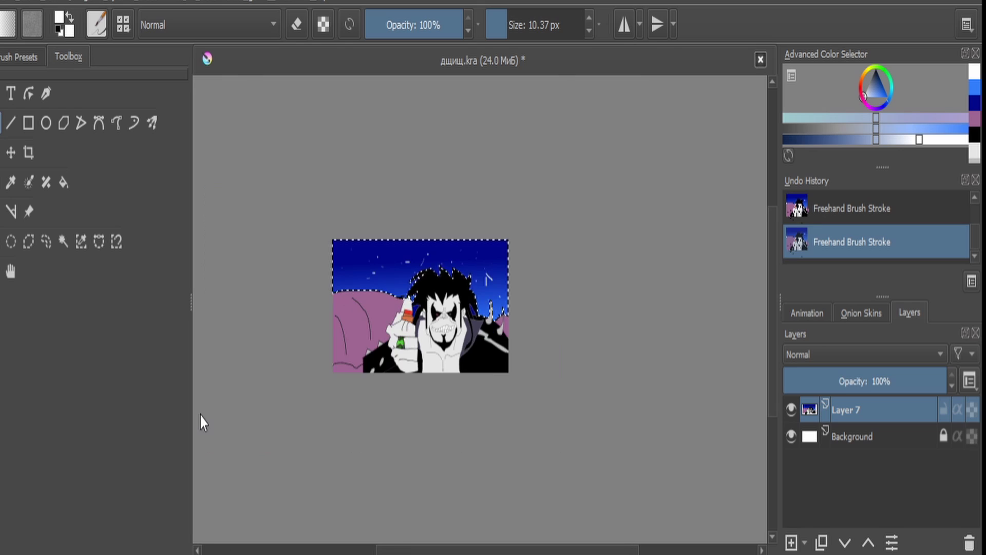
{"action": "scroll", "coordinate": [442, 300], "scroll_direction": "up", "scroll_amount": 2}
{"action": "key", "text": "ctrl+shift+a"}
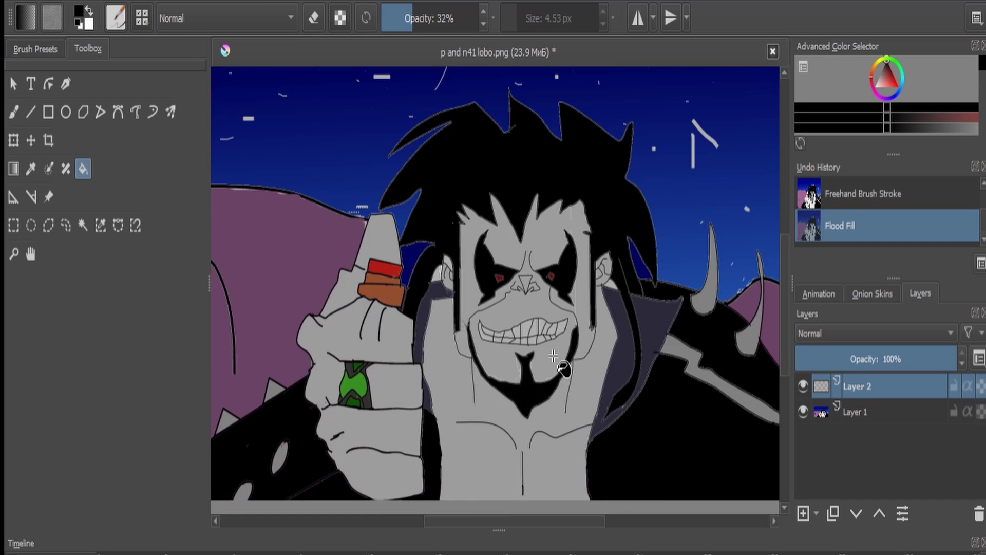
Erase gray shading on Layer 2 between the right-hand eye patch and sideburn, using a 4.53 px eraser at 69% opacity.
{"action": "key", "text": "plus"}
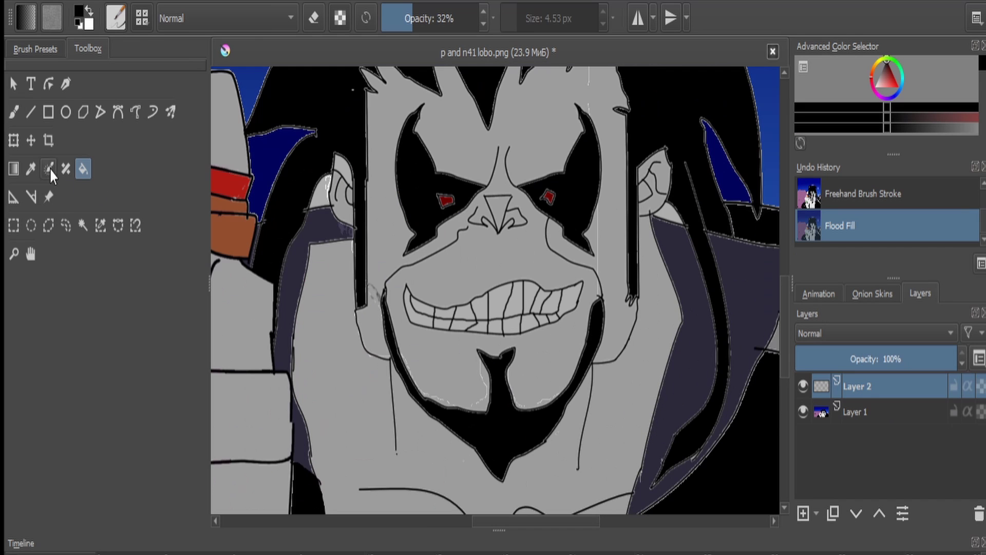
{"action": "key", "text": "b"}
{"action": "left_click", "coordinate": [314, 18]}
{"action": "left_click", "coordinate": [448, 22]}
{"action": "left_click_drag", "start_coordinate": [611, 201], "coordinate": [624, 282]}
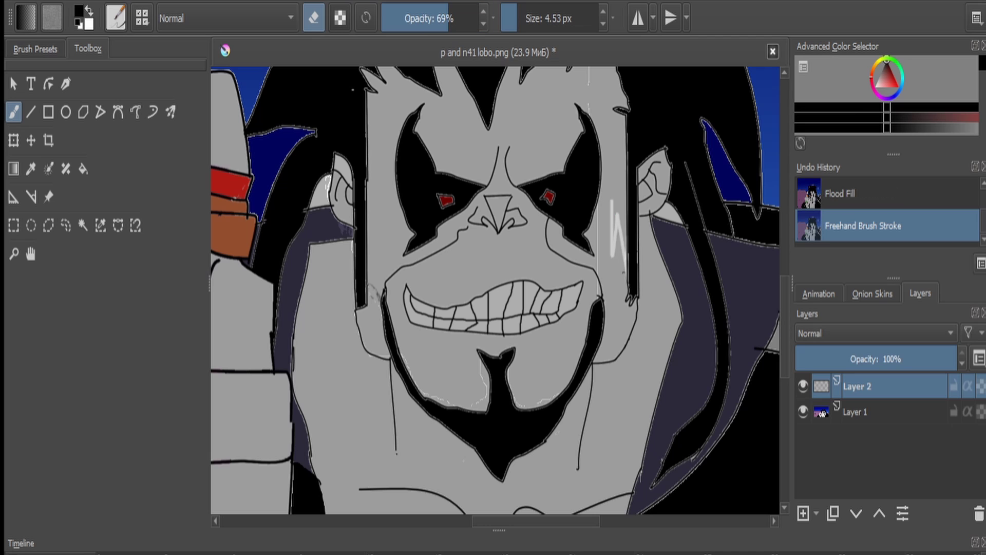
{"action": "left_click_drag", "start_coordinate": [622, 241], "coordinate": [611, 315]}
Erase the gray shading in a vertical strip beside the right sideburn, from hairline to jaw, with a 50.01 px eraser at 100% opacity.
{"action": "left_click", "coordinate": [478, 24]}
{"action": "left_click", "coordinate": [541, 23]}
{"action": "left_click", "coordinate": [537, 22]}
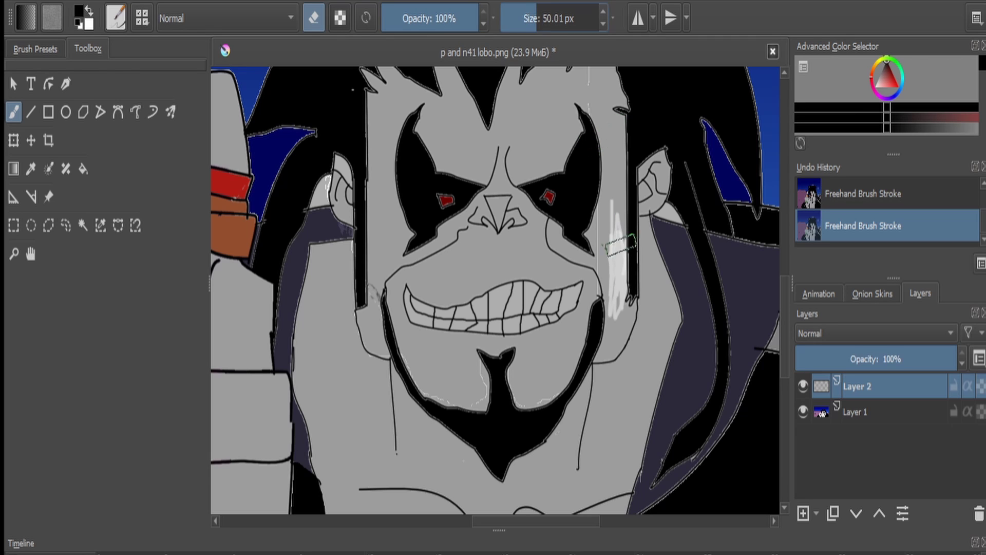
{"action": "mouse_move", "coordinate": [618, 243]}
{"action": "left_mouse_down"}
{"action": "mouse_move", "coordinate": [616, 346]}
{"action": "mouse_move", "coordinate": [625, 246]}
{"action": "mouse_move", "coordinate": [612, 263]}
{"action": "mouse_move", "coordinate": [611, 210]}
{"action": "left_mouse_up"}
{"action": "scroll", "coordinate": [598, 206], "scroll_direction": "down", "scroll_amount": 2}
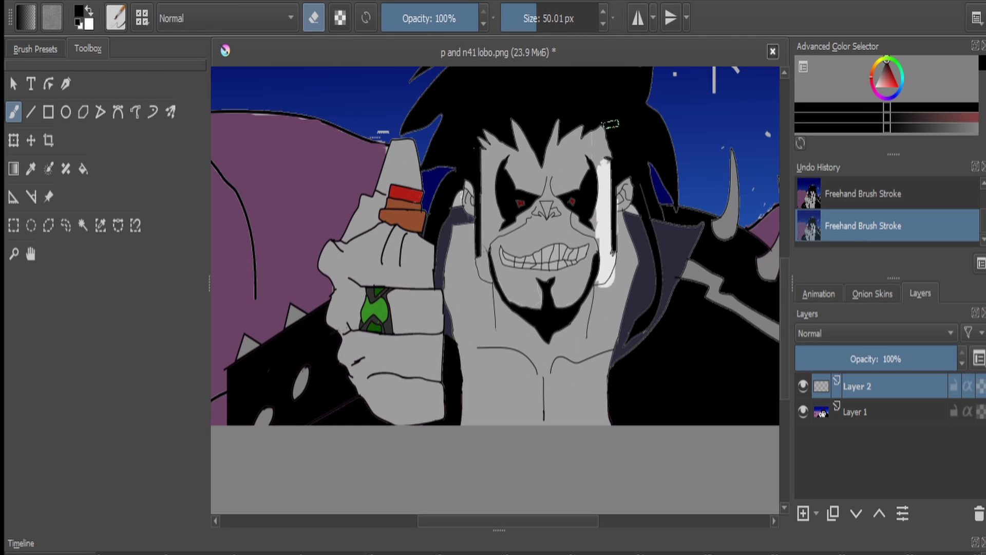
{"action": "left_click_drag", "start_coordinate": [608, 127], "coordinate": [603, 142]}
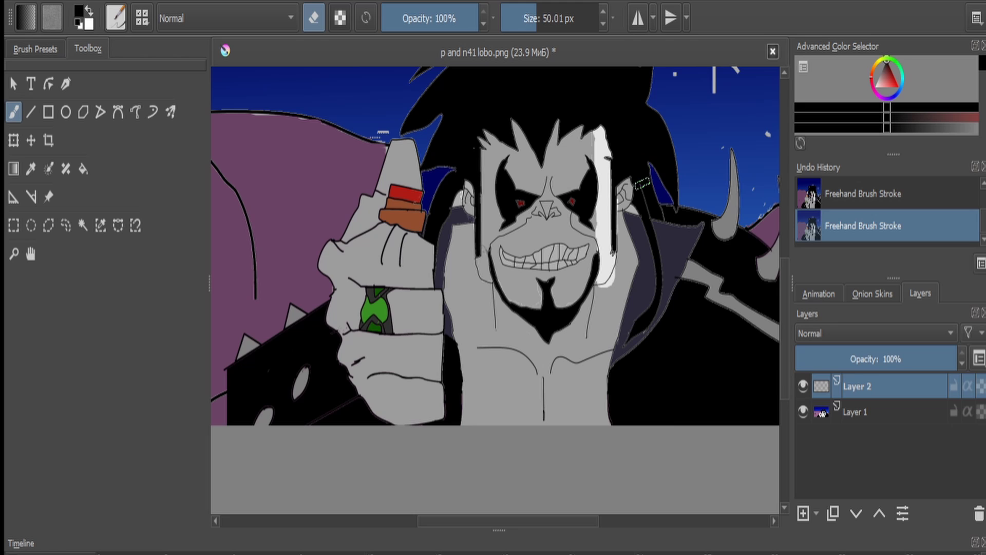
Erase the shading along the outer edges of the two spikes on the right shoulder with an 8.37 px eraser.
{"action": "scroll", "coordinate": [752, 181], "scroll_direction": "up", "scroll_amount": 3}
{"action": "left_click", "coordinate": [524, 22]}
{"action": "left_click", "coordinate": [520, 22]}
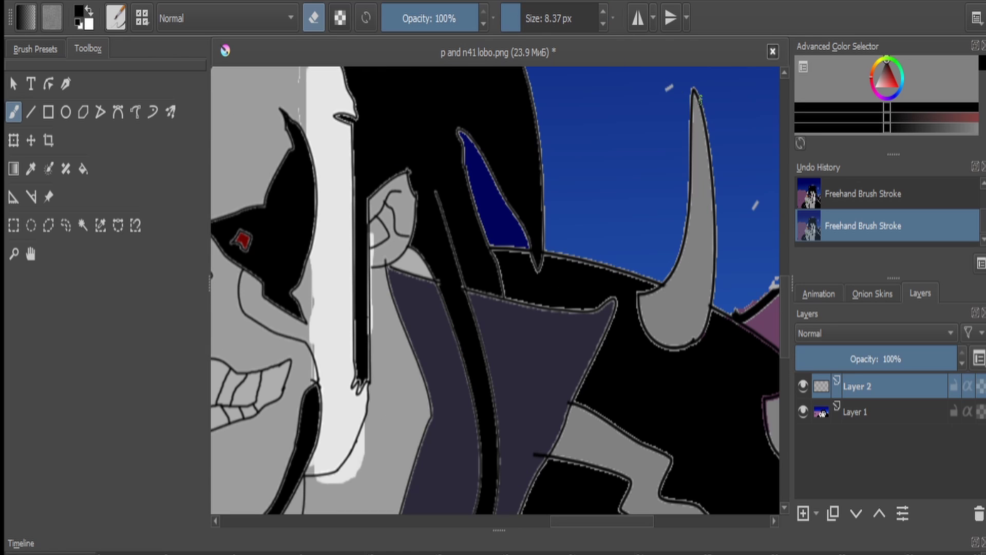
{"action": "mouse_move", "coordinate": [699, 97]}
{"action": "left_mouse_down"}
{"action": "mouse_move", "coordinate": [708, 183]}
{"action": "mouse_move", "coordinate": [683, 336]}
{"action": "mouse_move", "coordinate": [699, 309]}
{"action": "mouse_move", "coordinate": [695, 333]}
{"action": "mouse_move", "coordinate": [708, 299]}
{"action": "mouse_move", "coordinate": [709, 266]}
{"action": "left_mouse_up"}
{"action": "scroll", "coordinate": [711, 334], "scroll_direction": "down", "scroll_amount": 4}
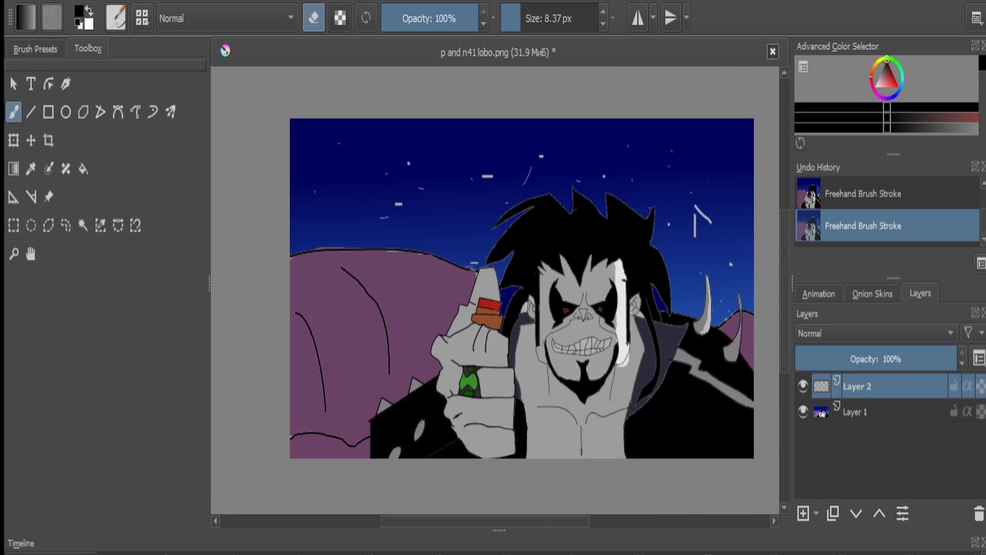
{"action": "scroll", "coordinate": [737, 357], "scroll_direction": "up", "scroll_amount": 2}
{"action": "left_click_drag", "start_coordinate": [737, 357], "coordinate": [657, 241]}
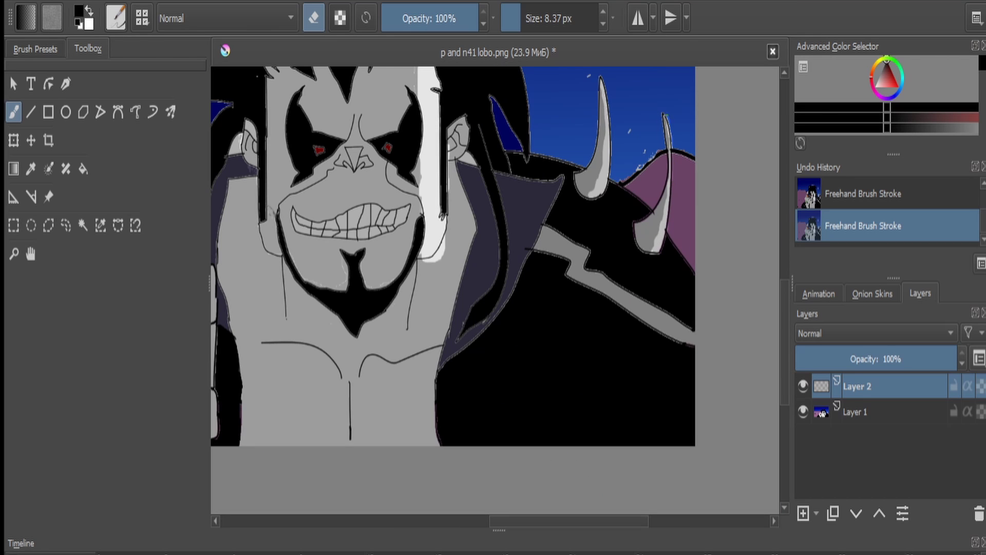
{"action": "scroll", "coordinate": [428, 280], "scroll_direction": "down", "scroll_amount": 2}
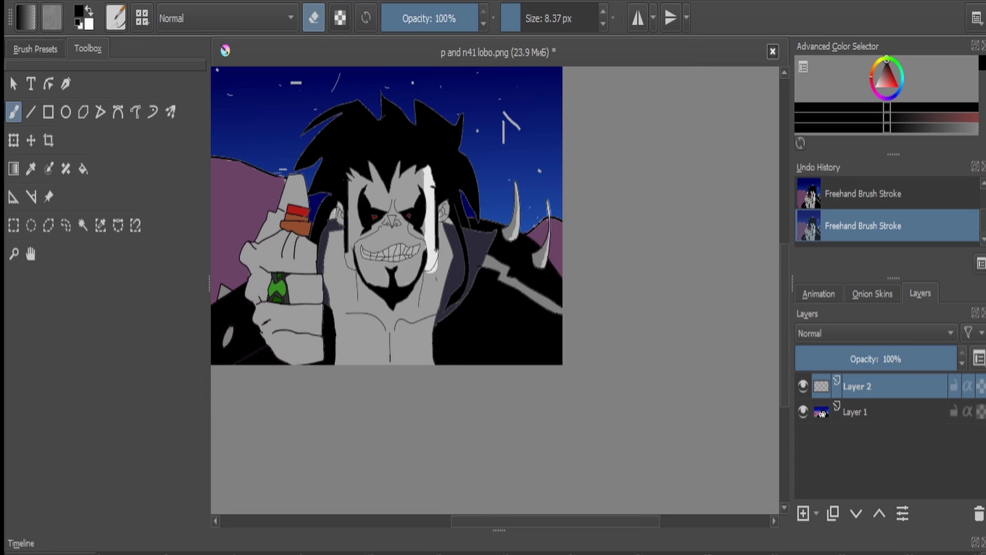
Erase highlight areas along the thumb's right edge and the fist's upper-left contour below the brown band.
{"action": "scroll", "coordinate": [298, 178], "scroll_direction": "up", "scroll_amount": 3}
{"action": "left_click_drag", "start_coordinate": [281, 240], "coordinate": [288, 266]}
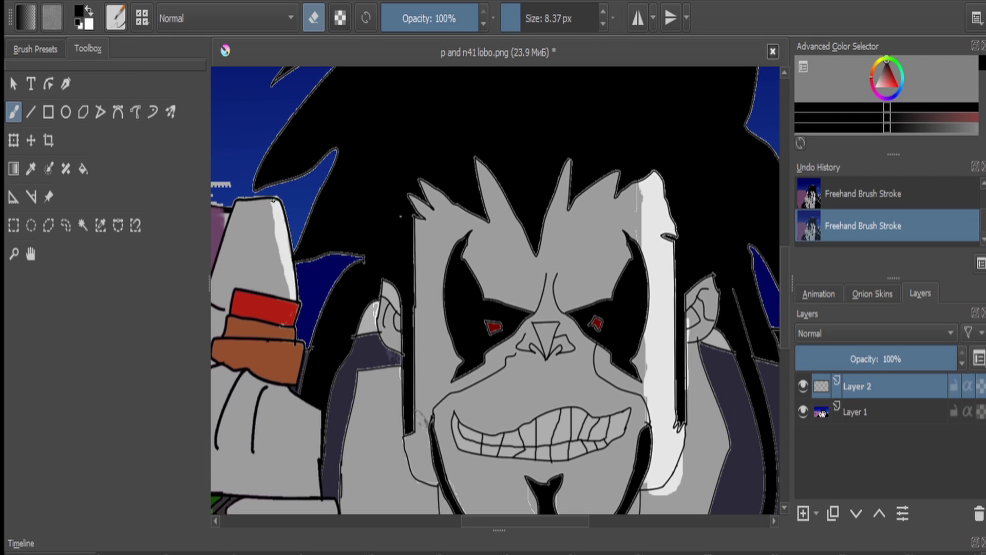
{"action": "left_click_drag", "start_coordinate": [252, 331], "coordinate": [370, 249]}
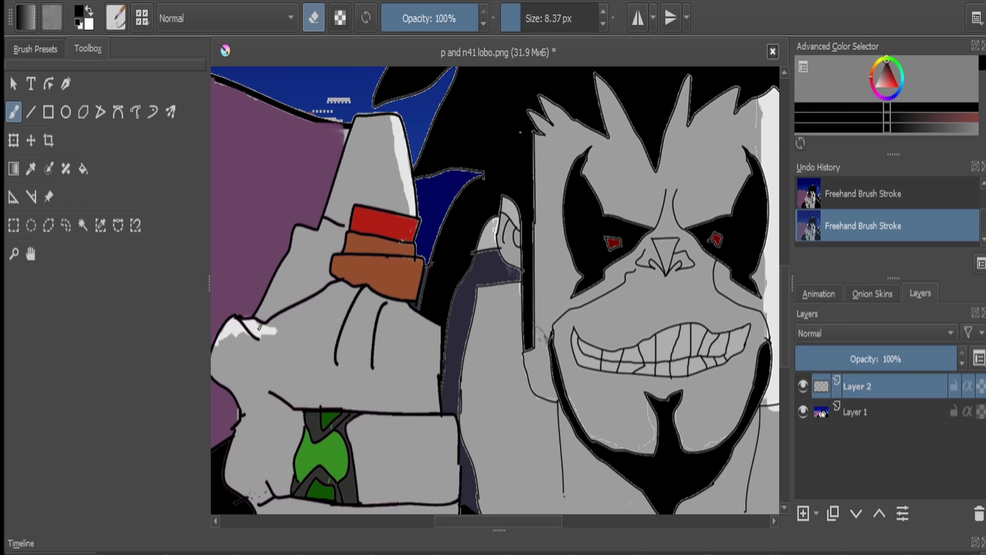
{"action": "mouse_move", "coordinate": [337, 289]}
{"action": "left_mouse_down"}
{"action": "mouse_move", "coordinate": [271, 329]}
{"action": "mouse_move", "coordinate": [345, 292]}
{"action": "left_mouse_up"}
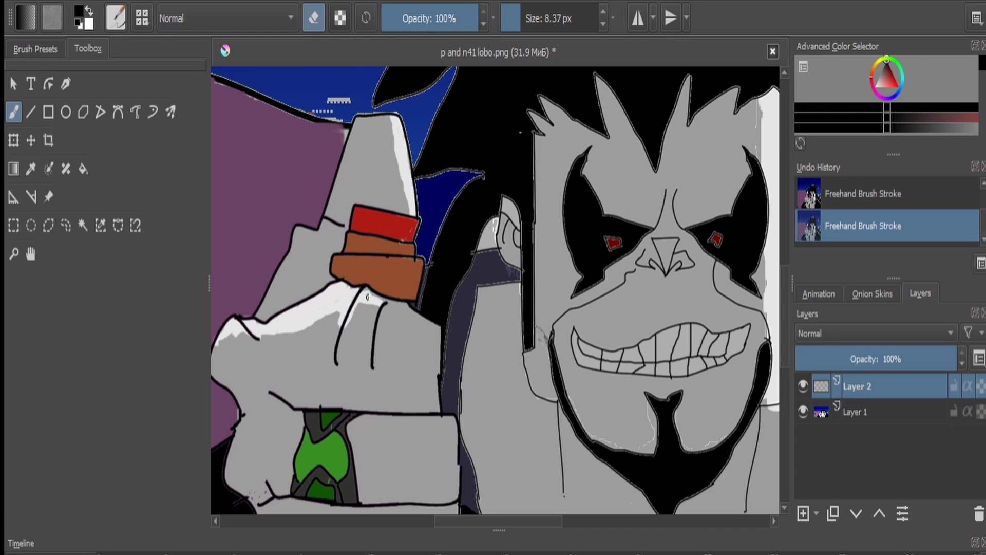
Erase highlights down the fist's right edge and across the top of the finger beside the green ring.
{"action": "left_click_drag", "start_coordinate": [438, 344], "coordinate": [413, 321]}
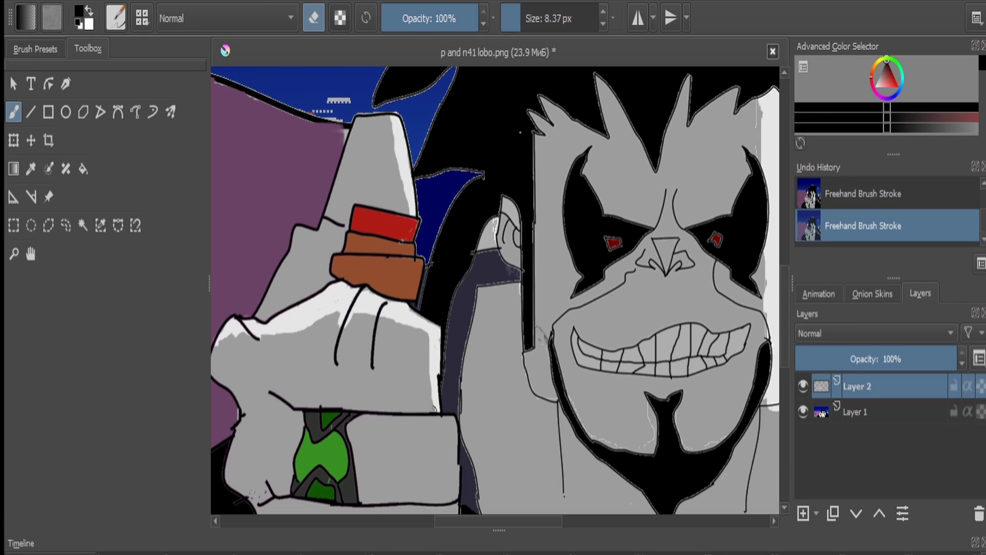
{"action": "left_click_drag", "start_coordinate": [434, 407], "coordinate": [429, 335]}
{"action": "mouse_move", "coordinate": [397, 424]}
{"action": "left_mouse_down"}
{"action": "mouse_move", "coordinate": [359, 419]}
{"action": "mouse_move", "coordinate": [455, 417]}
{"action": "mouse_move", "coordinate": [424, 422]}
{"action": "left_mouse_up"}
{"action": "left_click_drag", "start_coordinate": [356, 427], "coordinate": [383, 425]}
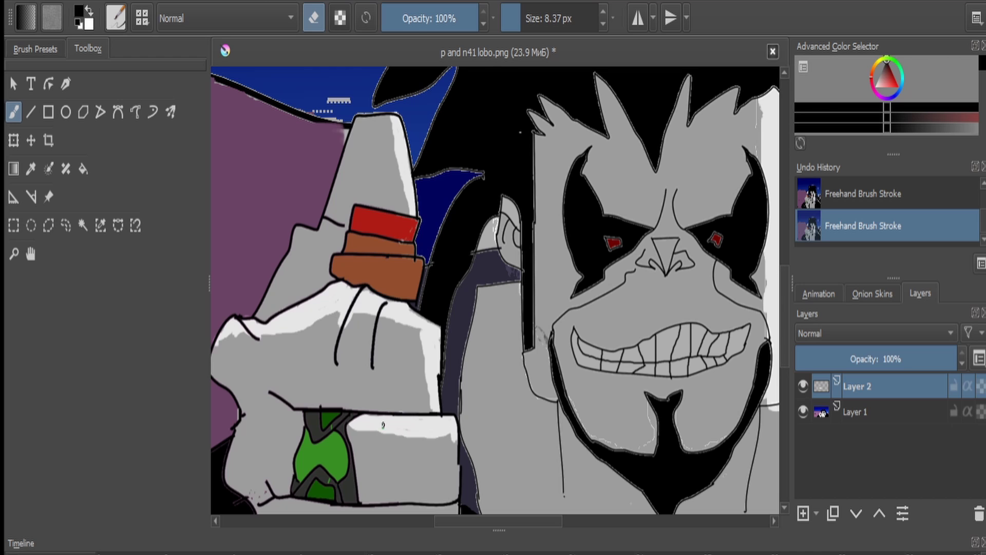
{"action": "scroll", "coordinate": [276, 116], "scroll_direction": "down", "scroll_amount": 2}
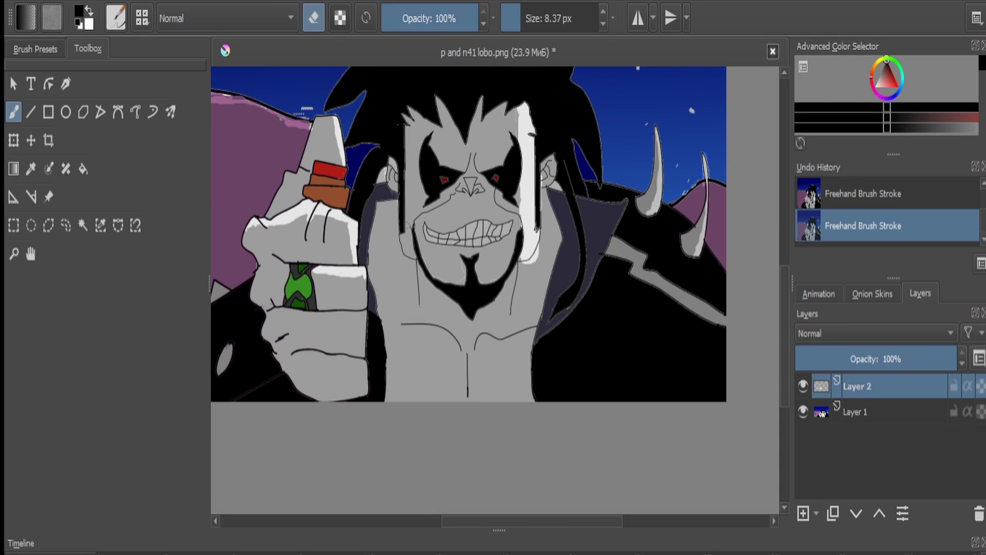
{"action": "left_click", "coordinate": [65, 224]}
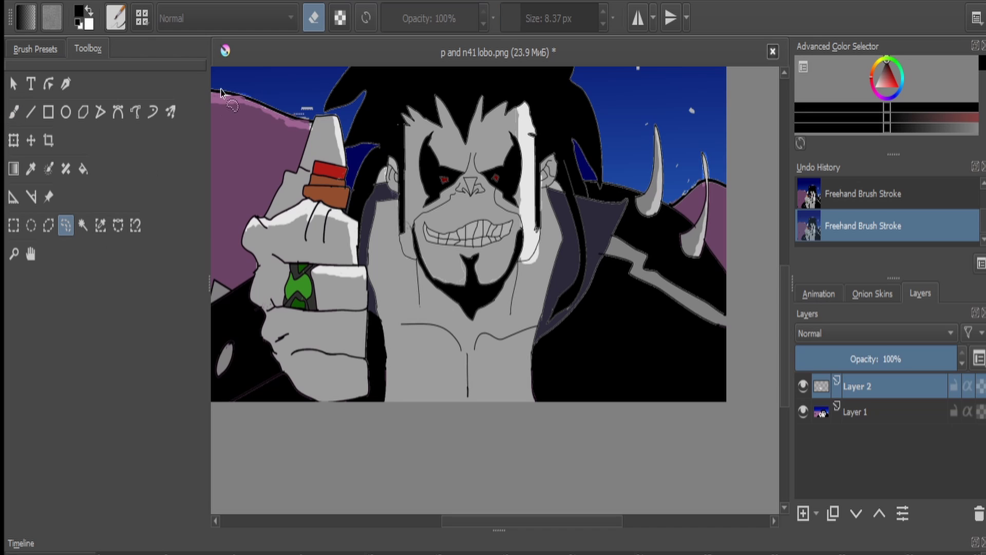
{"action": "mouse_move", "coordinate": [219, 90]}
{"action": "left_mouse_down"}
{"action": "mouse_move", "coordinate": [308, 135]}
{"action": "mouse_move", "coordinate": [270, 138]}
{"action": "mouse_move", "coordinate": [210, 122]}
{"action": "mouse_move", "coordinate": [214, 93]}
{"action": "left_mouse_up"}
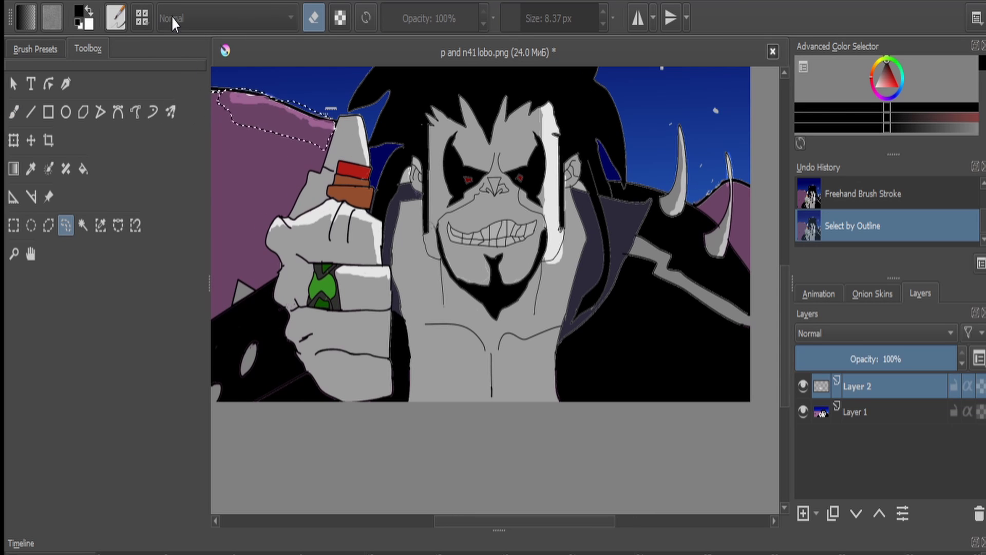
{"action": "key", "text": "ctrl+shift+a"}
{"action": "key", "text": "minus"}
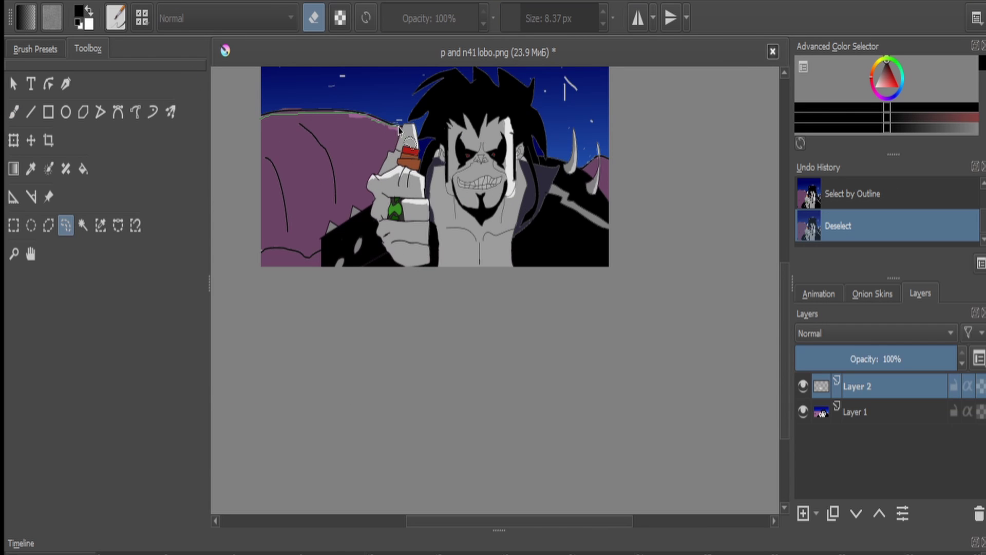
Outline the upper band of the left purple shape, erase its shading with a 50.01 px eraser, and clear the selection.
{"action": "mouse_move", "coordinate": [399, 129]}
{"action": "left_mouse_down"}
{"action": "mouse_move", "coordinate": [318, 141]}
{"action": "mouse_move", "coordinate": [260, 116]}
{"action": "left_mouse_up"}
{"action": "key", "text": "b"}
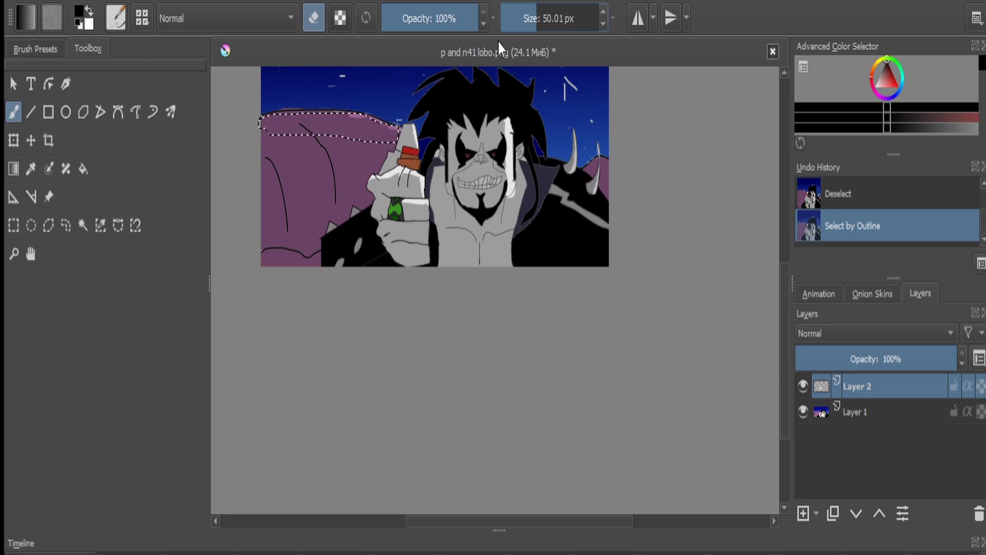
{"action": "mouse_move", "coordinate": [395, 136]}
{"action": "left_mouse_down"}
{"action": "mouse_move", "coordinate": [267, 126]}
{"action": "mouse_move", "coordinate": [319, 114]}
{"action": "mouse_move", "coordinate": [268, 119]}
{"action": "mouse_move", "coordinate": [274, 101]}
{"action": "mouse_move", "coordinate": [494, 124]}
{"action": "left_mouse_up"}
{"action": "scroll", "coordinate": [297, 122], "scroll_direction": "up", "scroll_amount": 2}
{"action": "left_click", "coordinate": [66, 224]}
{"action": "left_click", "coordinate": [14, 112]}
{"action": "left_click", "coordinate": [66, 225]}
{"action": "mouse_move", "coordinate": [271, 114]}
{"action": "left_mouse_down"}
{"action": "mouse_move", "coordinate": [477, 111]}
{"action": "mouse_move", "coordinate": [535, 136]}
{"action": "left_mouse_up"}
{"action": "scroll", "coordinate": [545, 139], "scroll_direction": "down", "scroll_amount": 3}
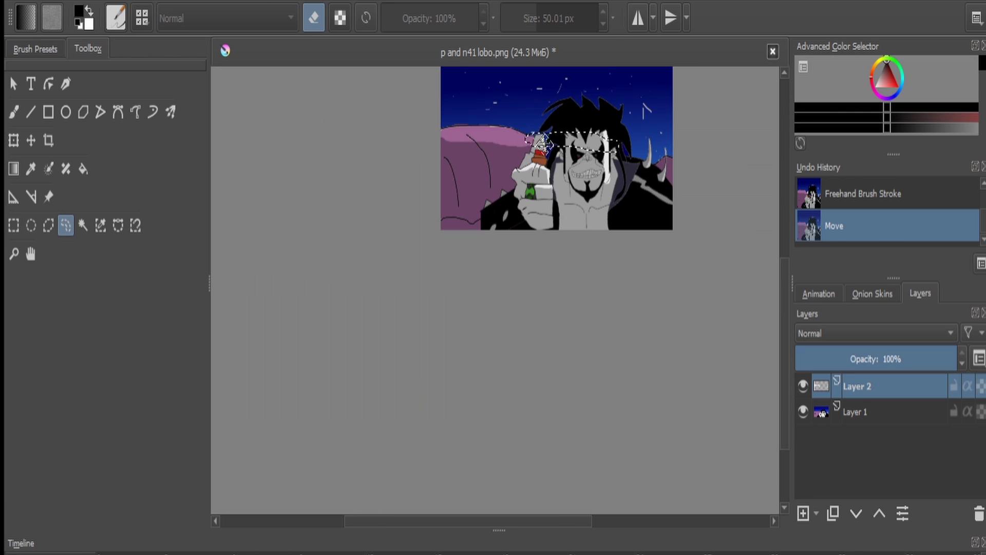
{"action": "scroll", "coordinate": [708, 191], "scroll_direction": "up", "scroll_amount": 2}
{"action": "left_click", "coordinate": [185, 1]}
{"action": "left_click", "coordinate": [186, 46]}
Erase the shading from the purple shape behind the right shoulder spike, refining around the spike with a 16.71 px eraser.
{"action": "left_click", "coordinate": [14, 112]}
{"action": "scroll", "coordinate": [667, 100], "scroll_direction": "up", "scroll_amount": 2}
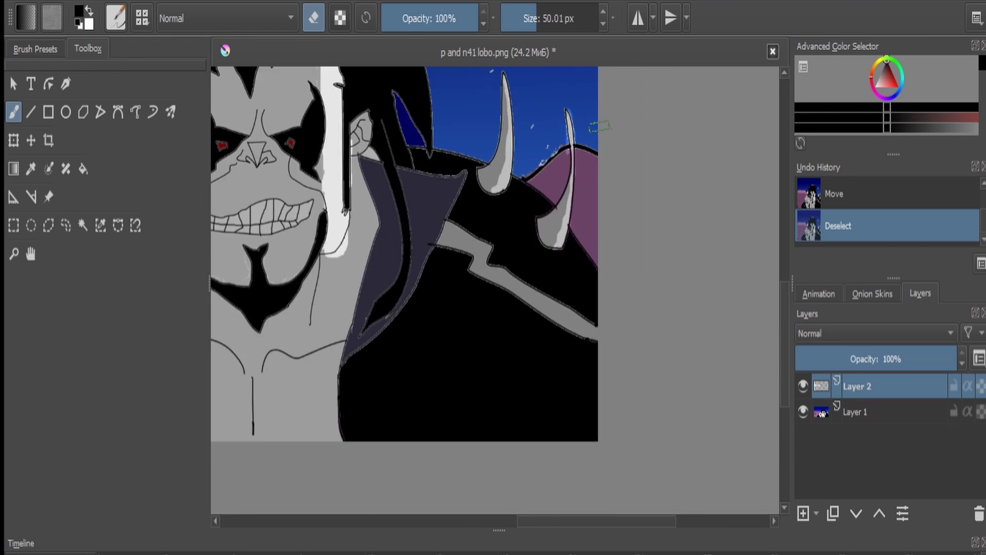
{"action": "scroll", "coordinate": [599, 127], "scroll_direction": "up", "scroll_amount": 2}
{"action": "mouse_move", "coordinate": [594, 221]}
{"action": "left_mouse_down"}
{"action": "mouse_move", "coordinate": [598, 387]}
{"action": "mouse_move", "coordinate": [579, 201]}
{"action": "mouse_move", "coordinate": [561, 355]}
{"action": "mouse_move", "coordinate": [568, 206]}
{"action": "left_mouse_up"}
{"action": "left_click_drag", "start_coordinate": [525, 200], "coordinate": [508, 229]}
{"action": "left_click_drag", "start_coordinate": [512, 26], "coordinate": [526, 27]}
{"action": "mouse_move", "coordinate": [500, 241]}
{"action": "left_mouse_down"}
{"action": "mouse_move", "coordinate": [514, 205]}
{"action": "mouse_move", "coordinate": [518, 253]}
{"action": "mouse_move", "coordinate": [486, 247]}
{"action": "mouse_move", "coordinate": [488, 224]}
{"action": "left_mouse_up"}
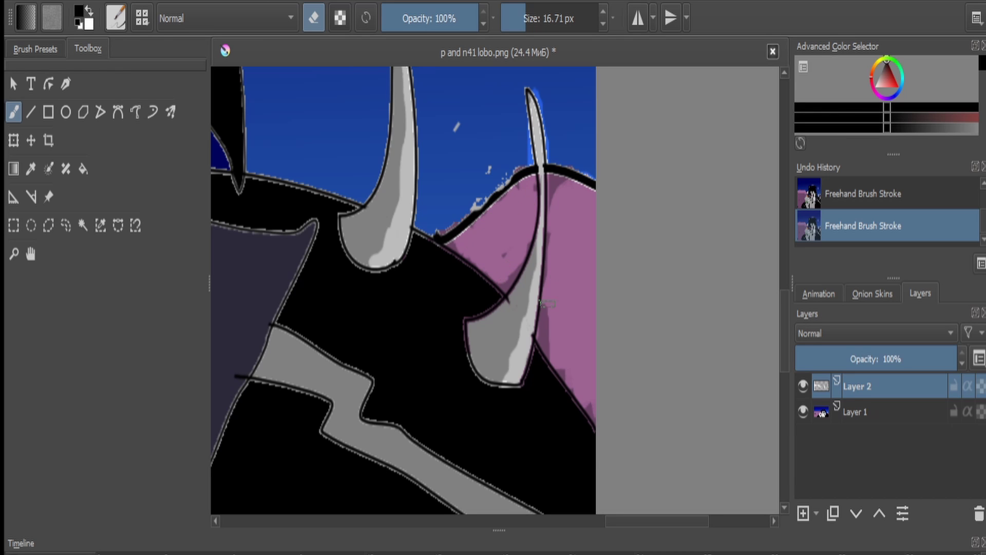
{"action": "key", "text": "minus"}
{"action": "key", "text": "minus"}
{"action": "scroll", "coordinate": [648, 329], "scroll_direction": "down", "scroll_amount": 3}
{"action": "scroll", "coordinate": [408, 294], "scroll_direction": "up", "scroll_amount": 5}
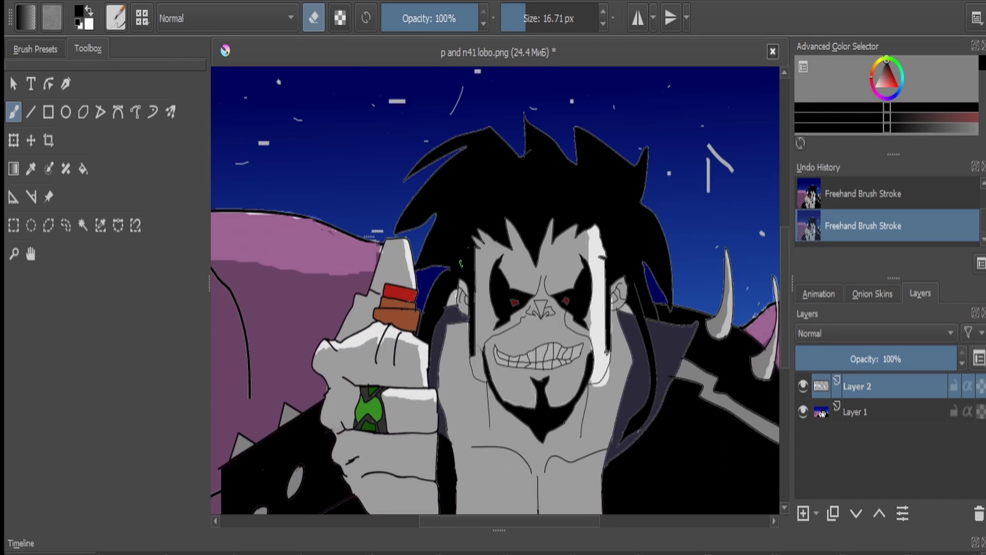
Make Layer 1 active, pick the gray skin color from the face, and clear the nose selection.
{"action": "left_click", "coordinate": [872, 411]}
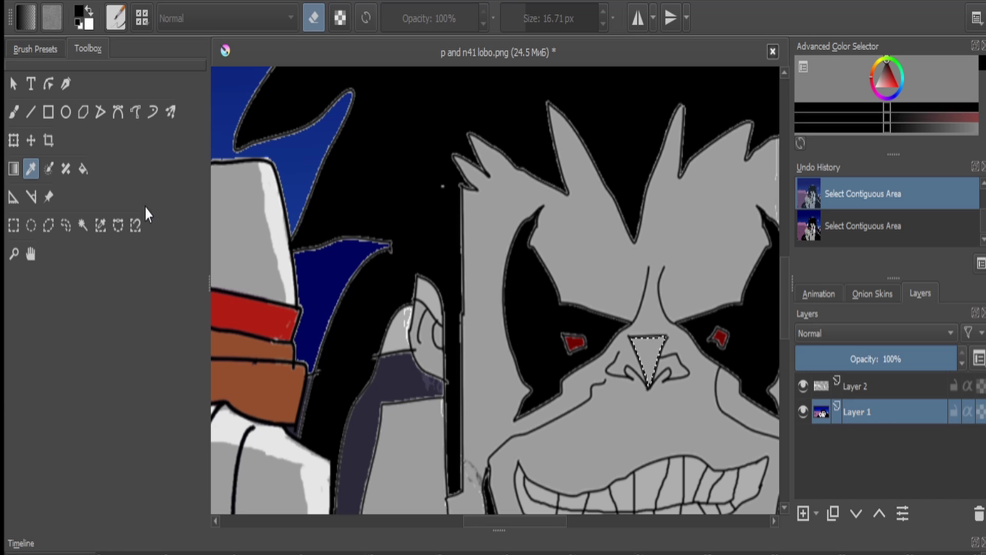
{"action": "left_click", "coordinate": [646, 414]}
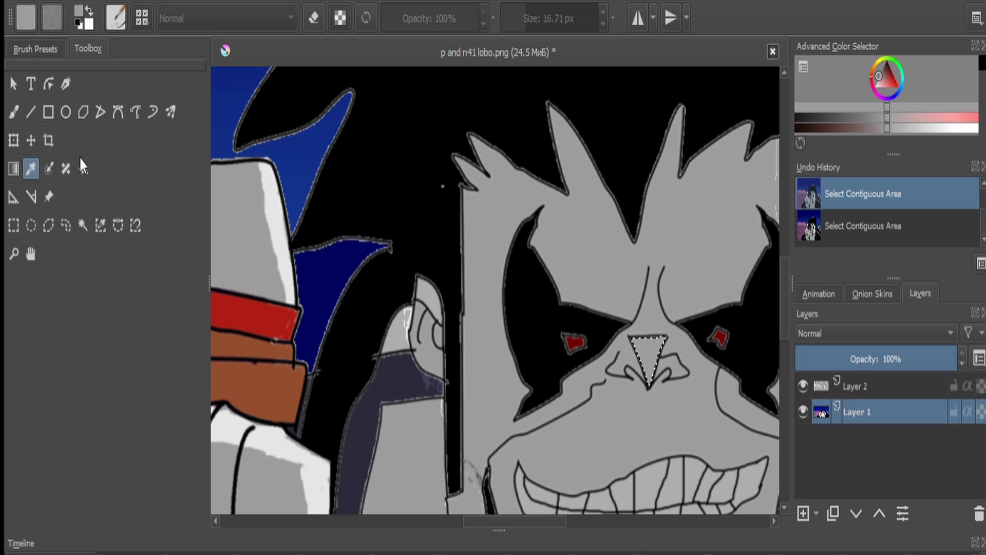
{"action": "left_click", "coordinate": [13, 111]}
{"action": "key", "text": "ctrl+shift+a"}
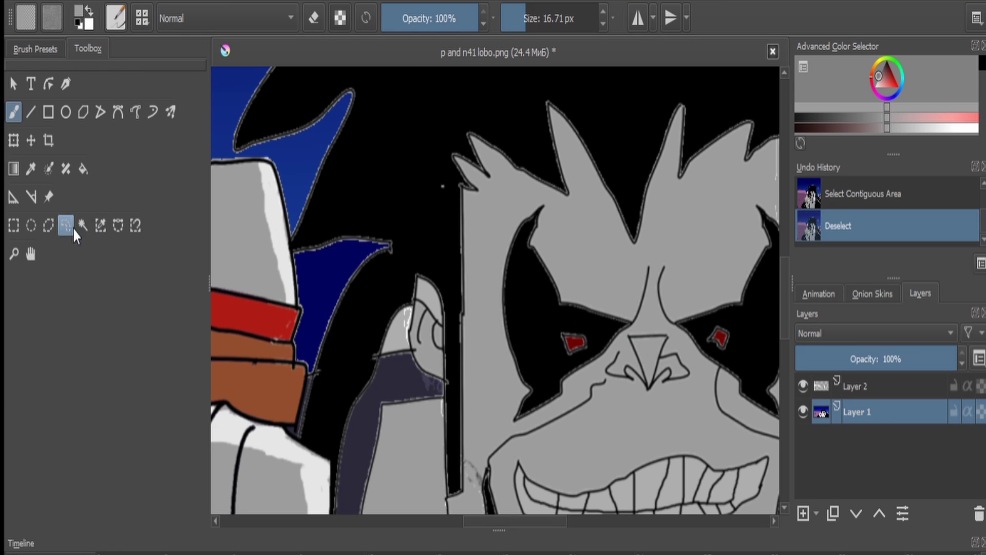
Outline the nose on Layer 1 with a freehand selection, then transform it to be larger and sit lower on the face.
{"action": "left_click", "coordinate": [65, 225]}
{"action": "mouse_move", "coordinate": [604, 379]}
{"action": "left_mouse_down"}
{"action": "mouse_move", "coordinate": [664, 398]}
{"action": "mouse_move", "coordinate": [698, 384]}
{"action": "left_mouse_up"}
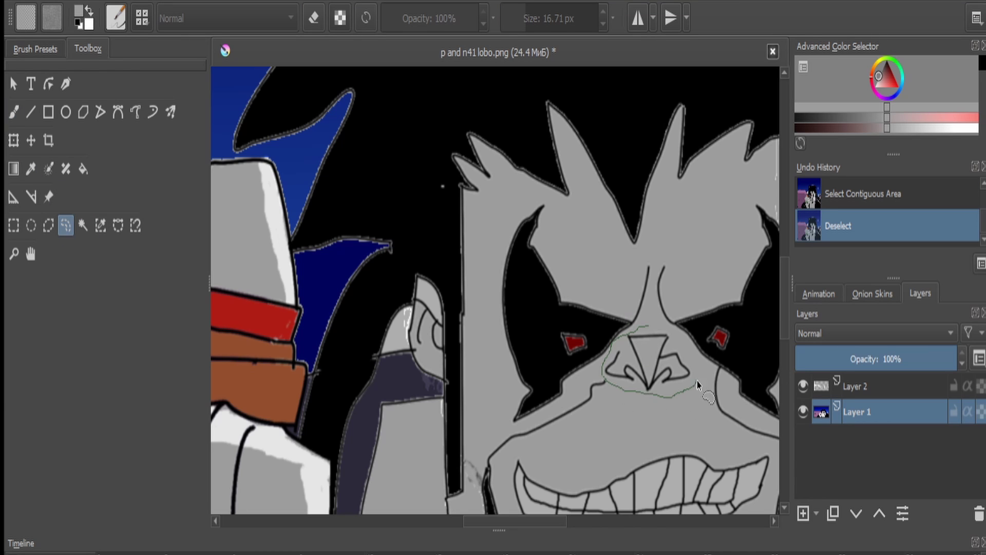
{"action": "mouse_move", "coordinate": [657, 327]}
{"action": "left_mouse_down"}
{"action": "mouse_move", "coordinate": [642, 333]}
{"action": "mouse_move", "coordinate": [665, 359]}
{"action": "left_mouse_up"}
{"action": "left_click", "coordinate": [14, 140]}
{"action": "left_click_drag", "start_coordinate": [711, 323], "coordinate": [710, 316]}
{"action": "left_click_drag", "start_coordinate": [626, 351], "coordinate": [623, 367]}
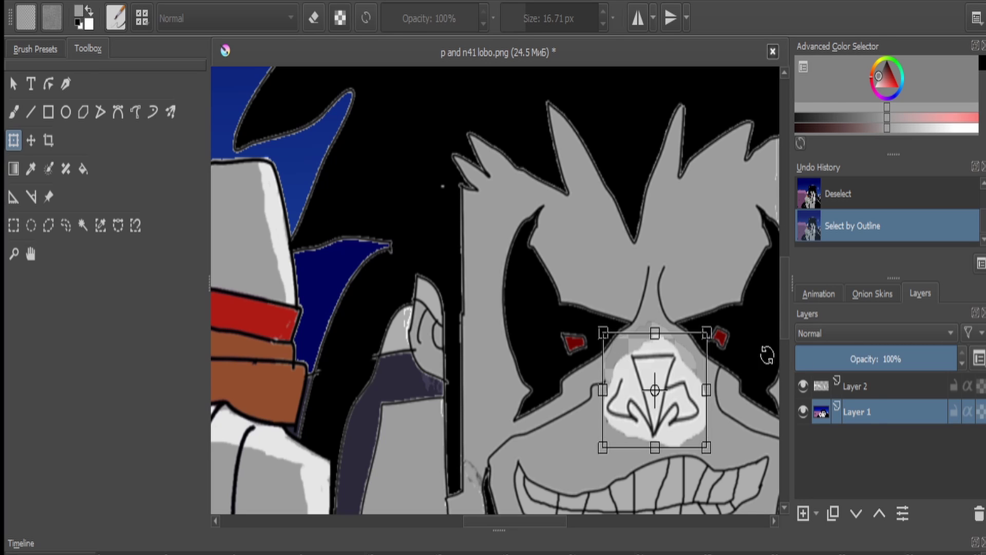
Fill and brush over the leftover patches around the transformed nose with a light color, undoing the unwanted fill.
{"action": "left_click", "coordinate": [874, 383]}
{"action": "left_click", "coordinate": [83, 169]}
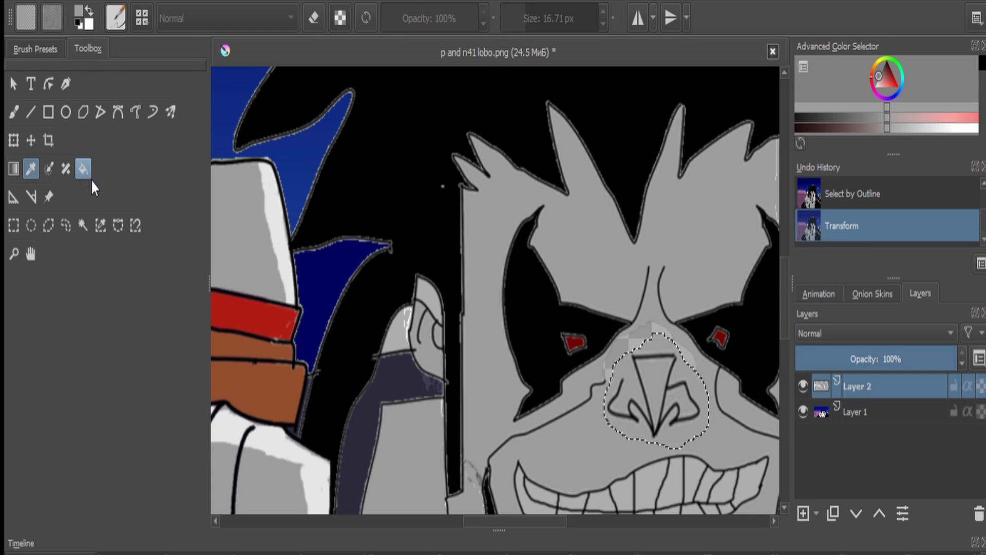
{"action": "left_click", "coordinate": [648, 351]}
{"action": "key", "text": "ctrl+z"}
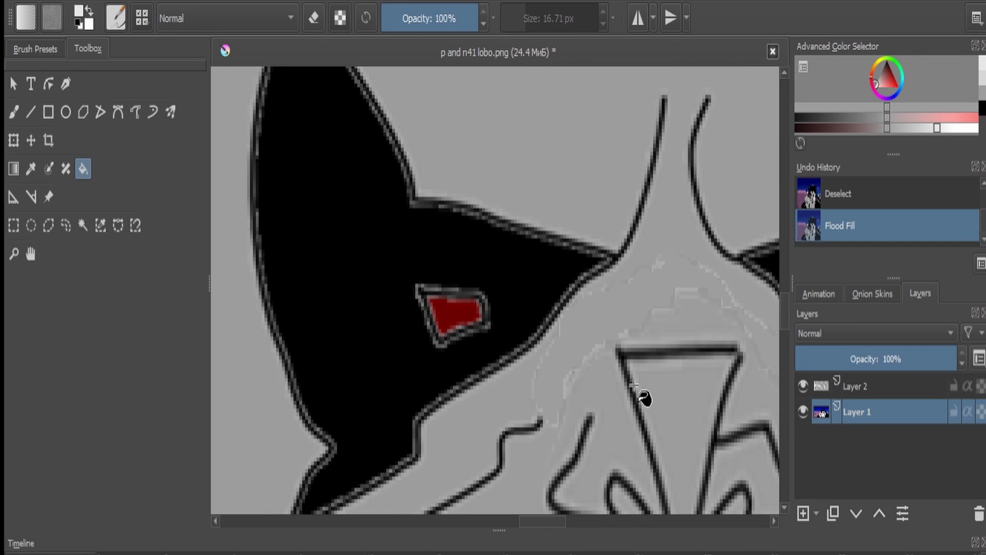
{"action": "key", "text": "b"}
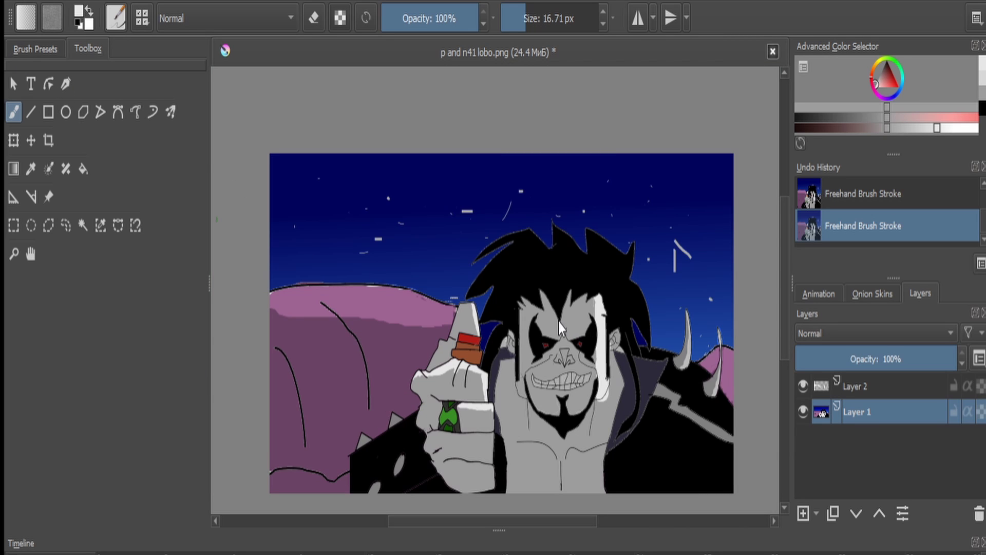
Select Layer 2 and merge it down into Layer 1.
{"action": "left_click", "coordinate": [869, 391]}
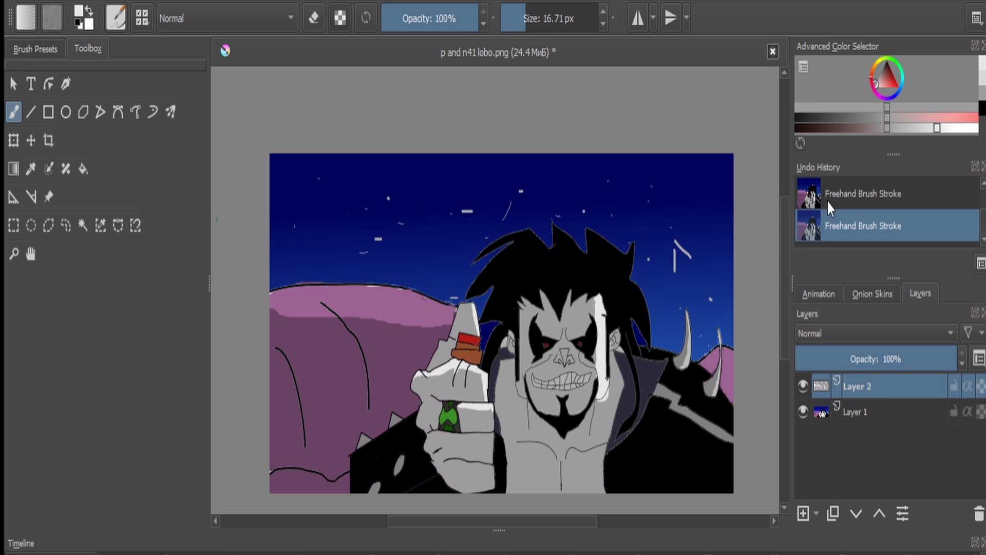
{"action": "key", "text": "ctrl+e"}
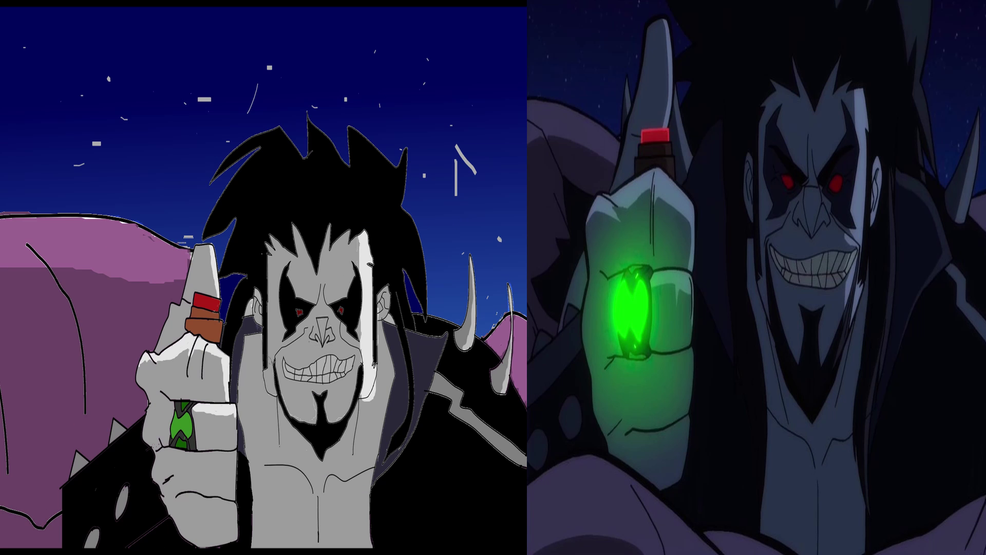